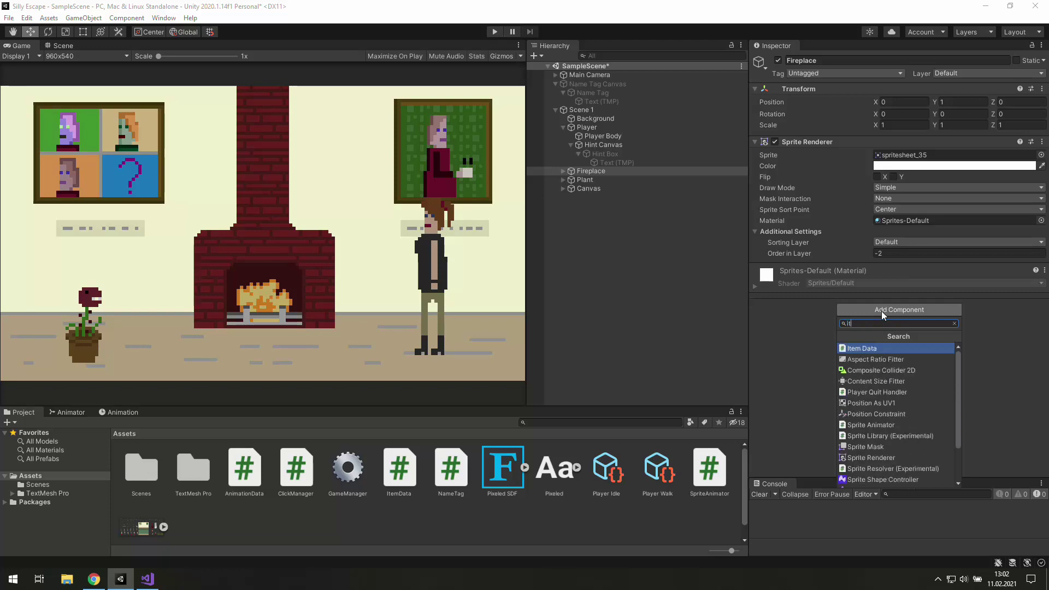
key("Return")
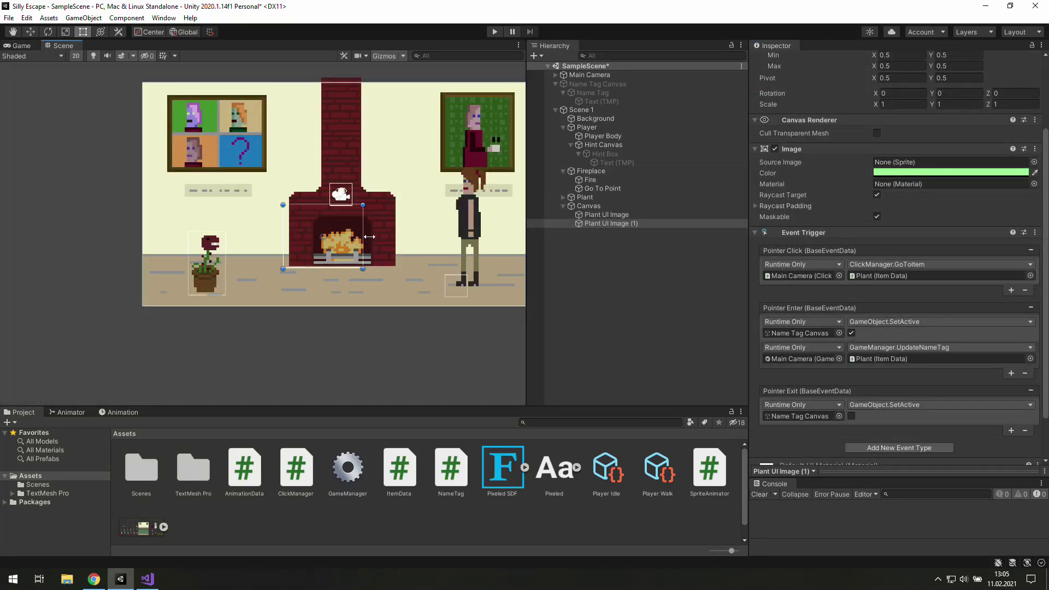
left_click_drag(369, 237, 395, 166)
middle_click_drag(394, 166, 378, 247)
left_click_drag(379, 246, 384, 163)
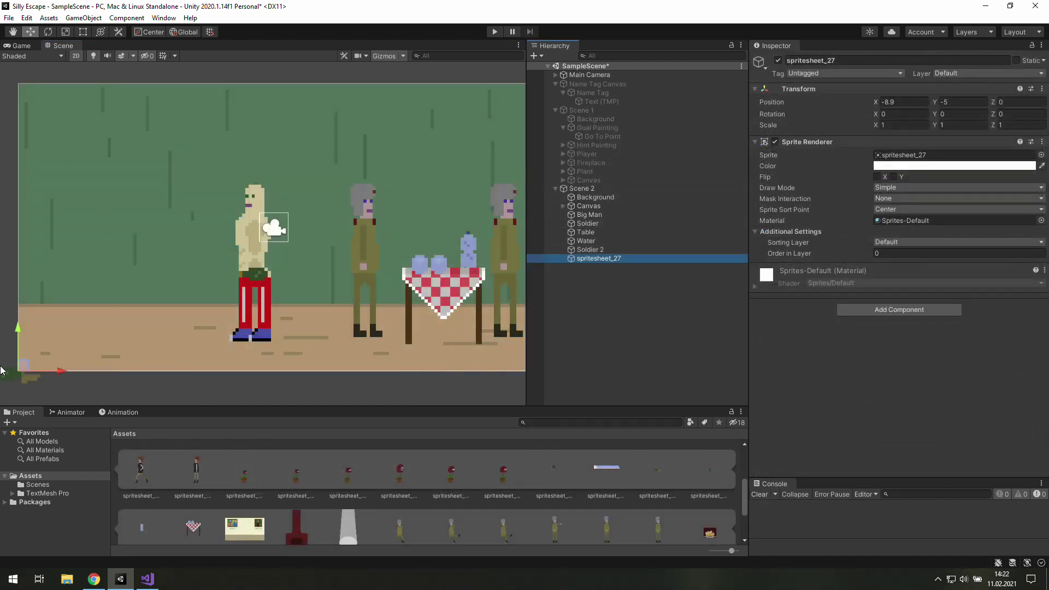
left_click_drag(328, 306, 303, 345)
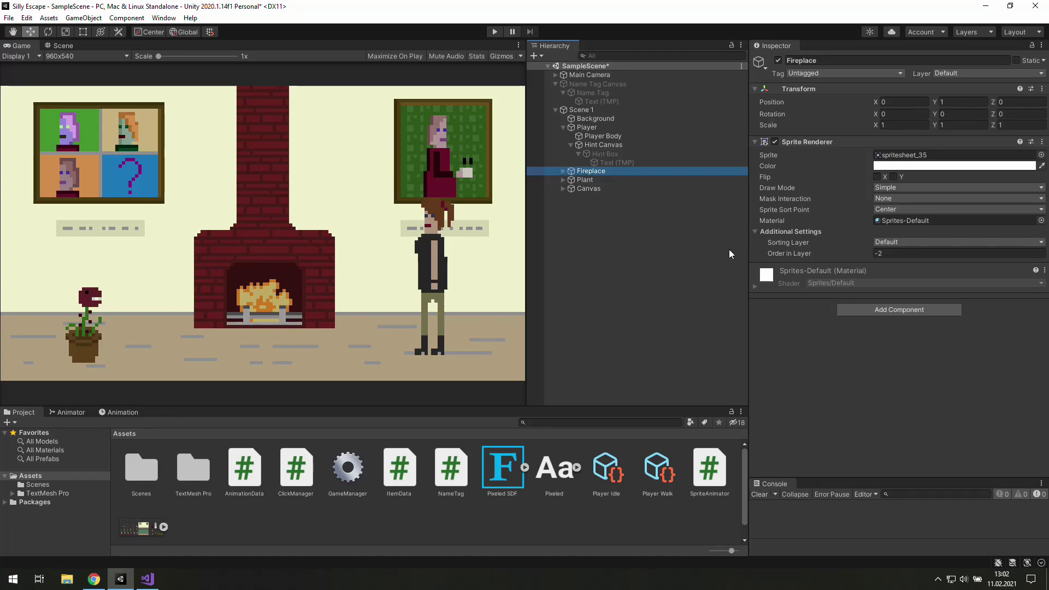
Add the Item Data script component to the Fireplace object.
left_click(881, 310)
type("item")
key("Return")
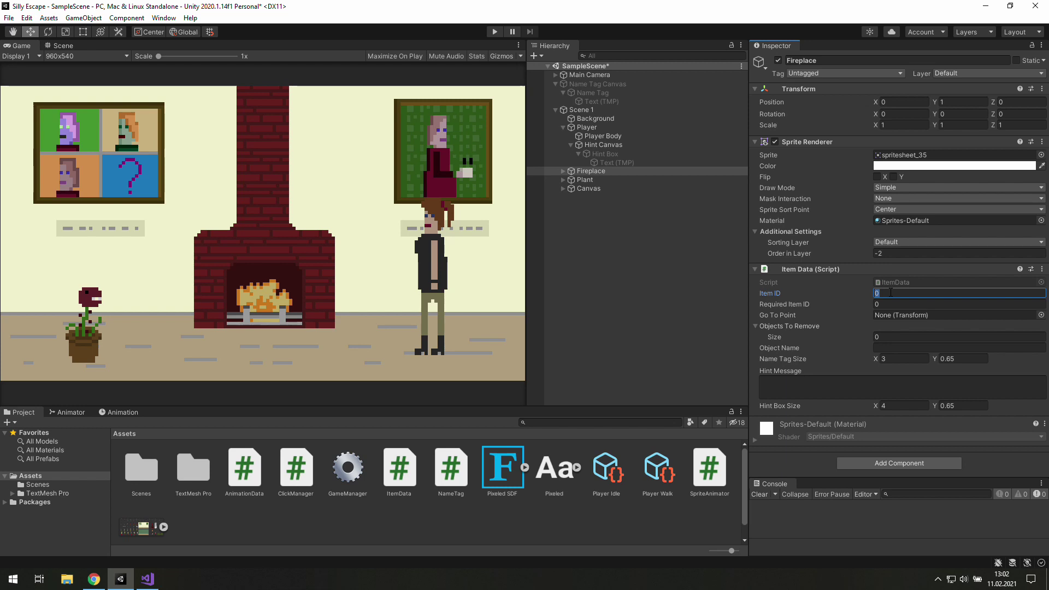
Set the Fireplace's Item ID to 3 and Required Item ID to 2, and compare with the Plant's item data.
type("3")
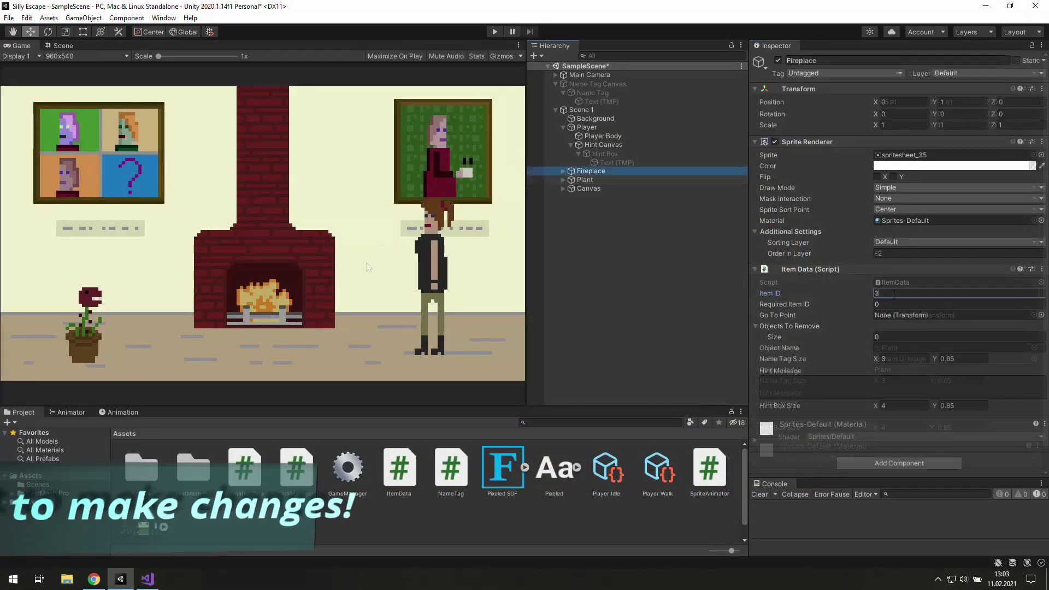
left_click(892, 304)
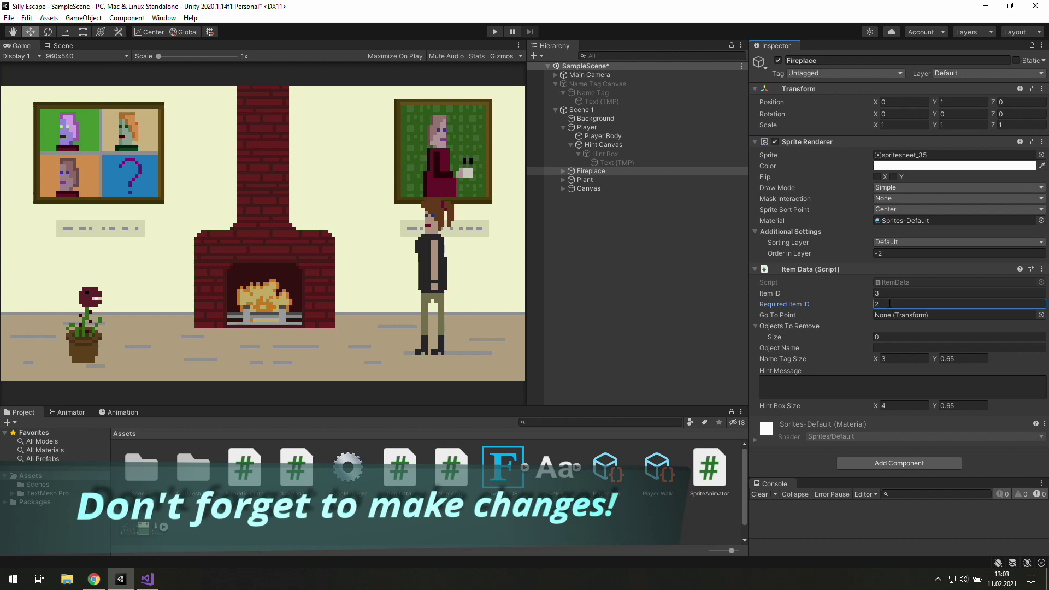
type("2")
left_click(586, 180)
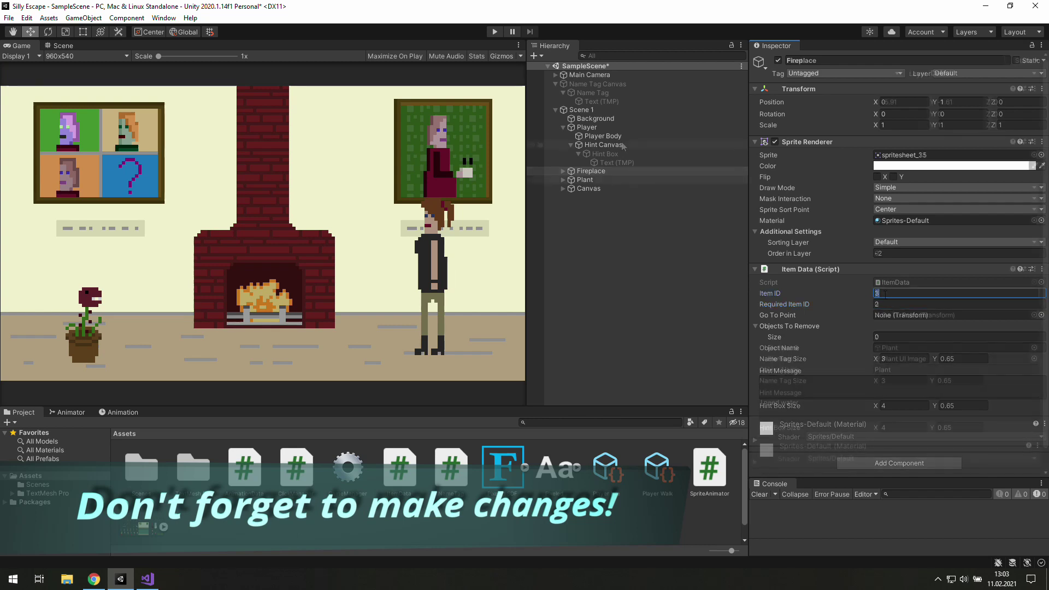
Create an empty child object under Fireplace and name it Go To Point.
right_click(605, 171)
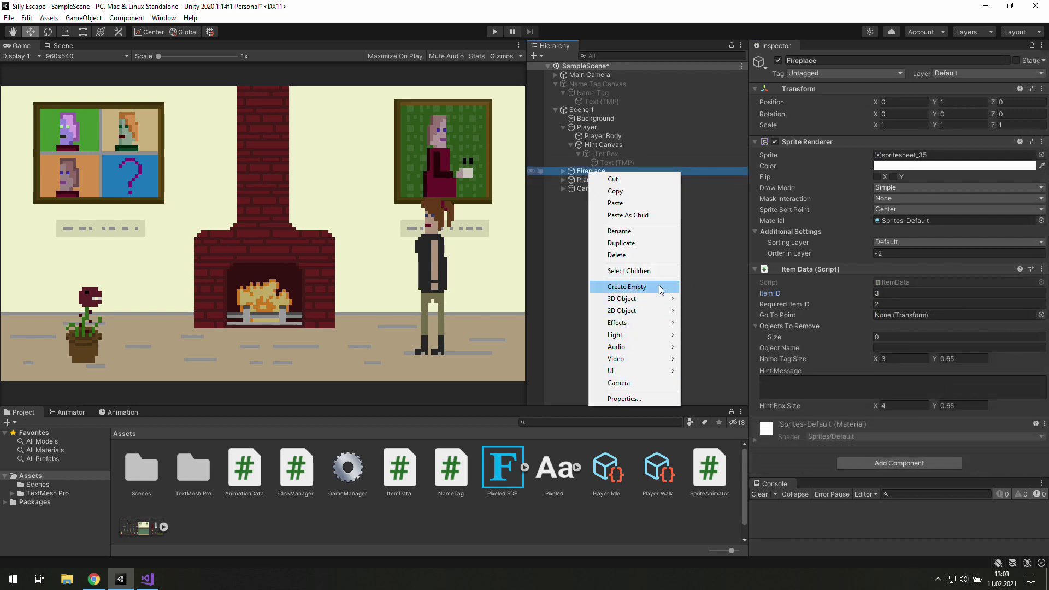
left_click(627, 287)
left_click(821, 61)
type("Go")
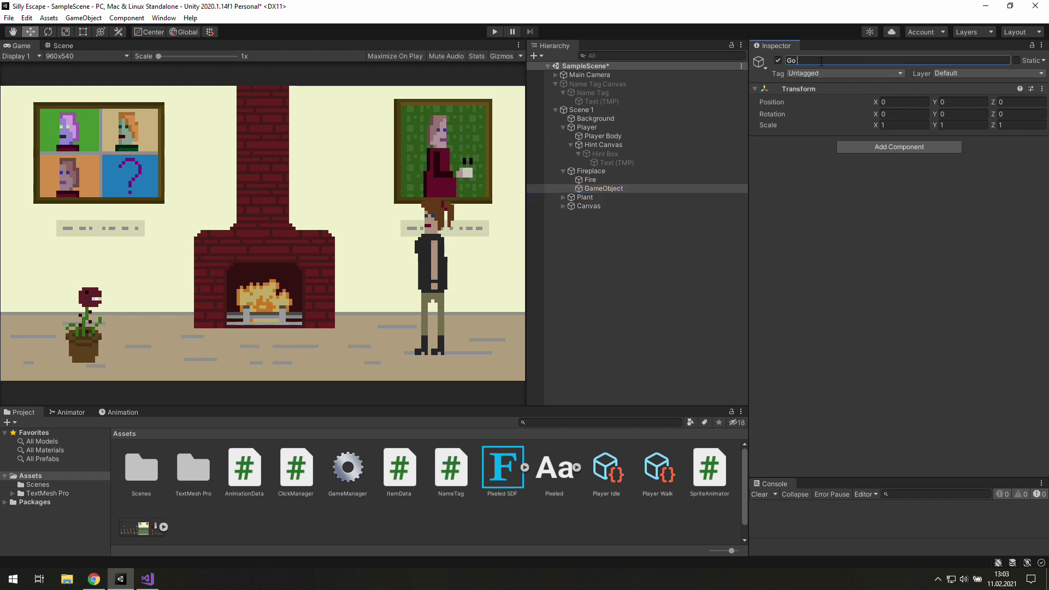
type(" To Point")
key("Return")
Move Go To Point onto the floor between the fireplace and the character, at about X 2.94, Y -4.78.
left_click(77, 46)
double_click(591, 188)
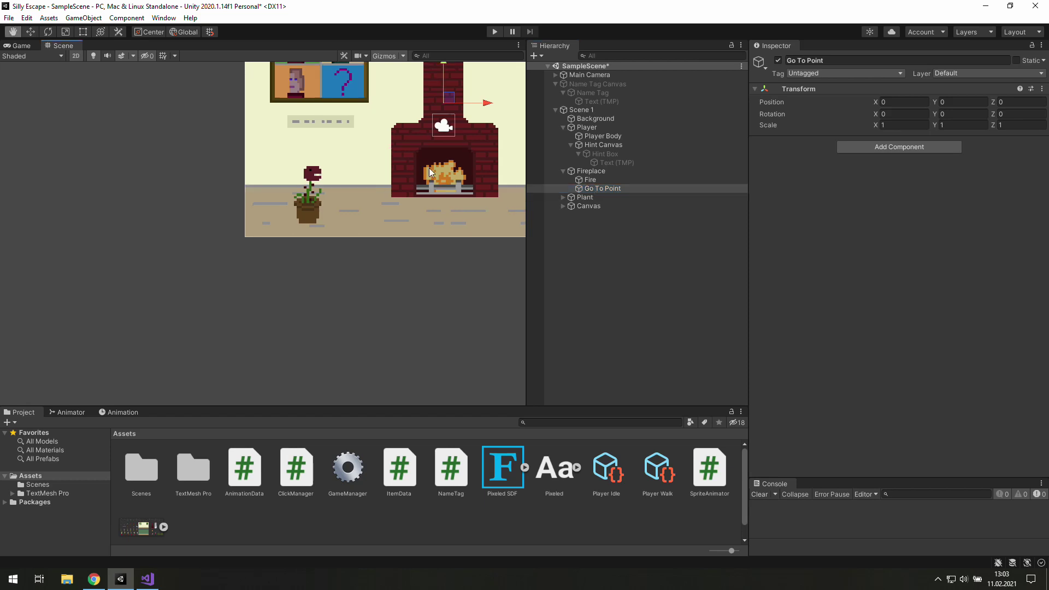
left_click_drag(344, 165, 411, 275)
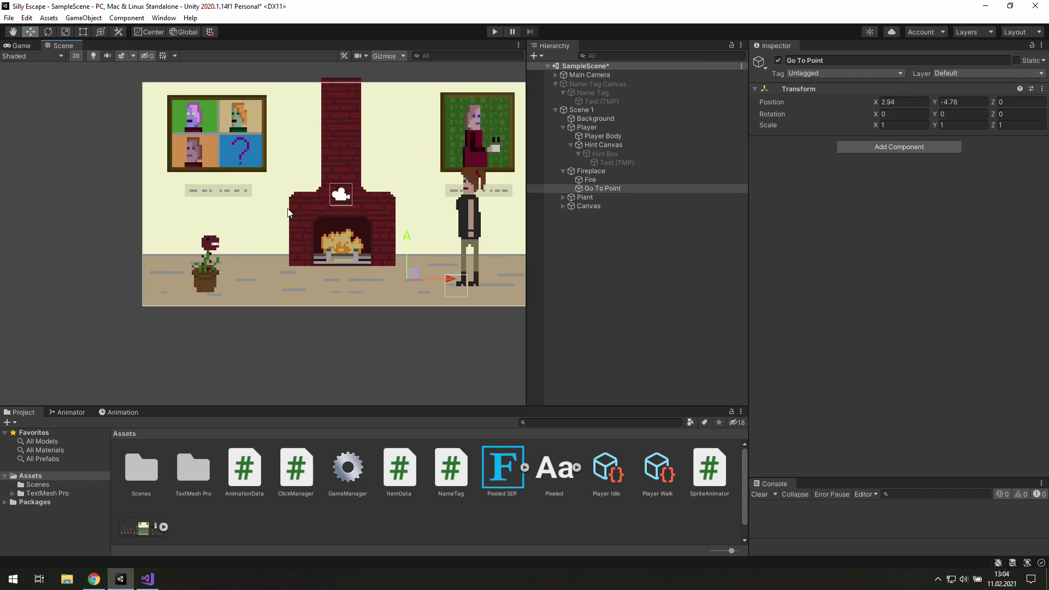
Assign the new Go To Point child as the Go To Point in the Fireplace's Item Data.
left_click(16, 47)
left_click(584, 171)
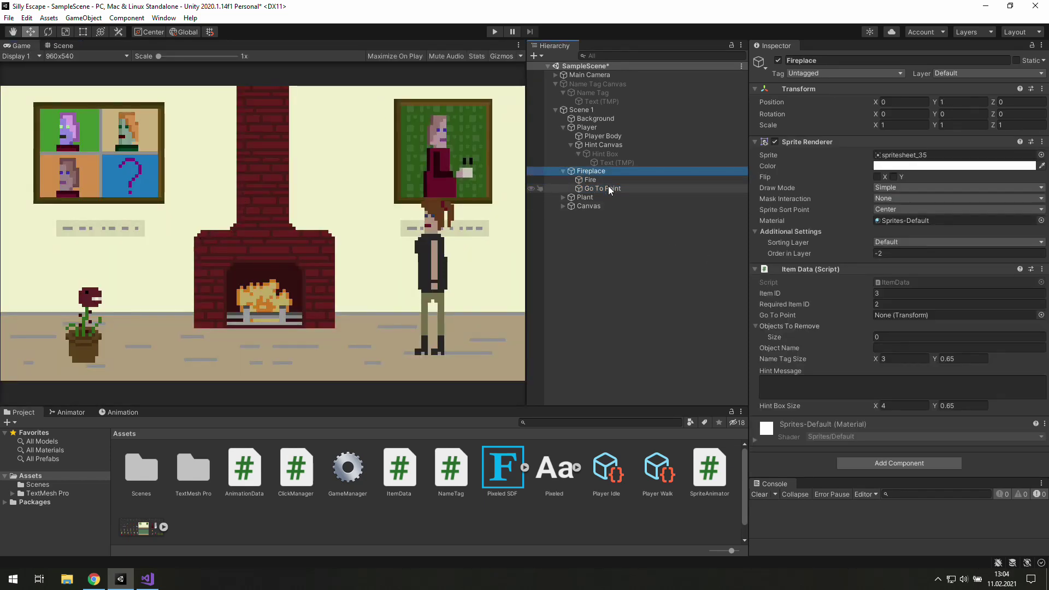
left_click_drag(603, 188, 929, 315)
Set the Fireplace's Object Name to Fireplace and its Name Tag Size X to 3.2.
left_click(886, 347)
type("Fireplace")
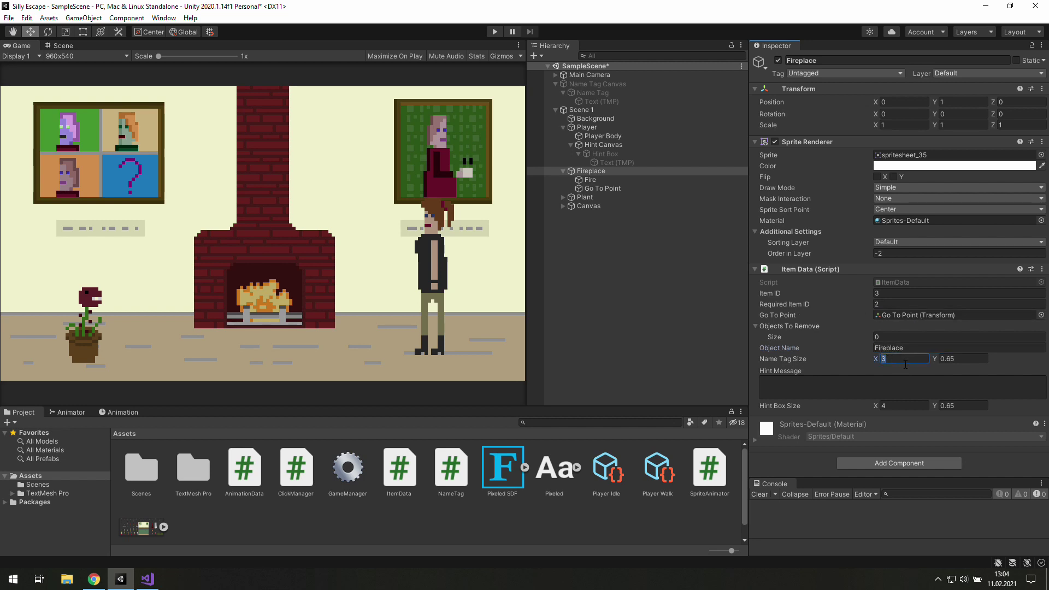
key("Tab")
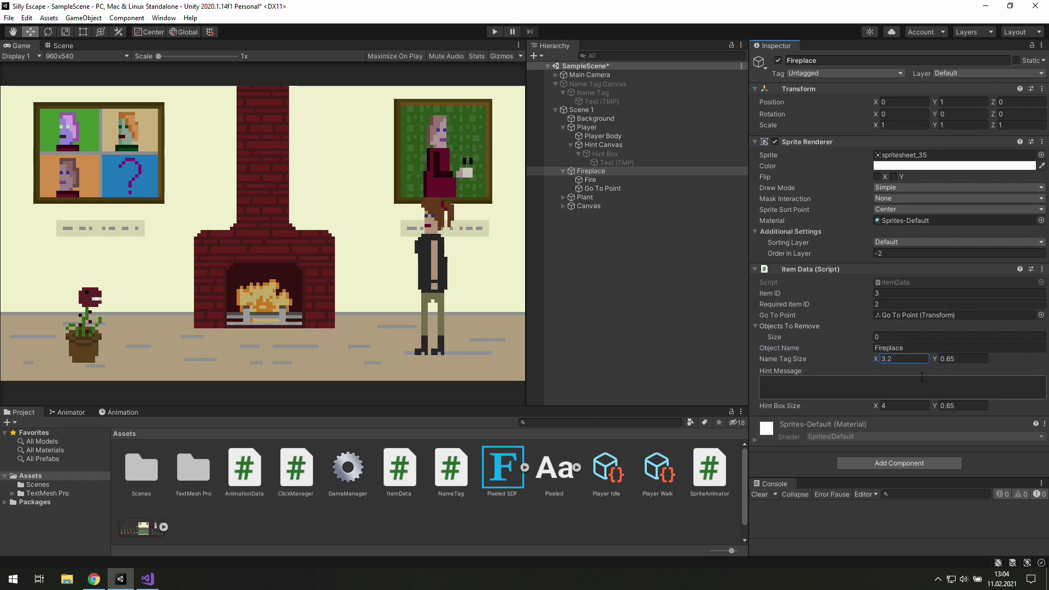
Enter the hint message "I need some booze for santa" for the Fireplace and set the Hint Box Size Y to 1.3.
left_click(895, 387)
type("or santa")
left_click(961, 405)
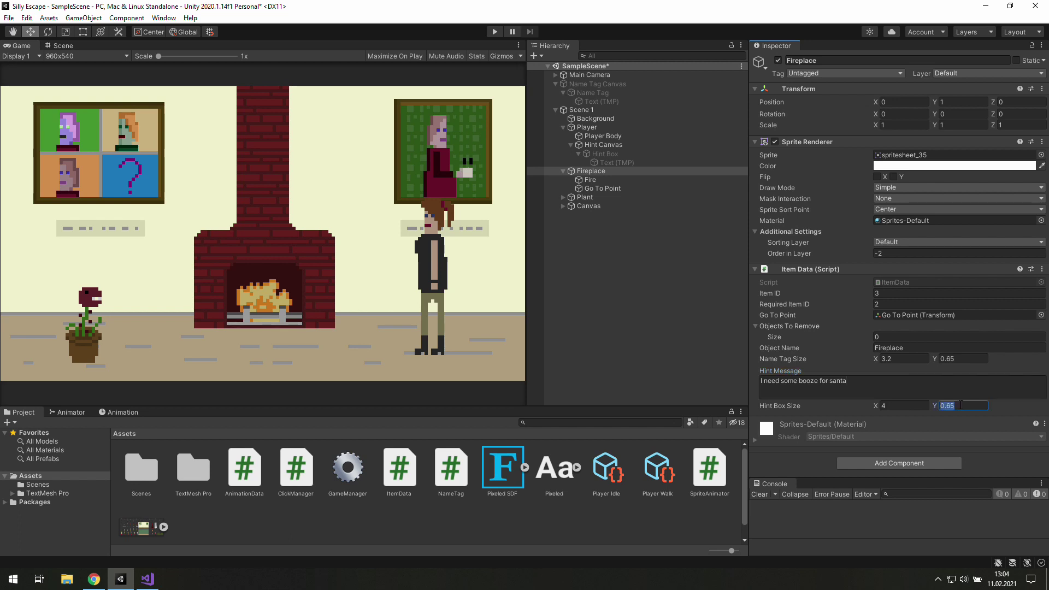
type("1.3")
Break the Fireplace's hint message onto a second line before "booze".
left_click(880, 388)
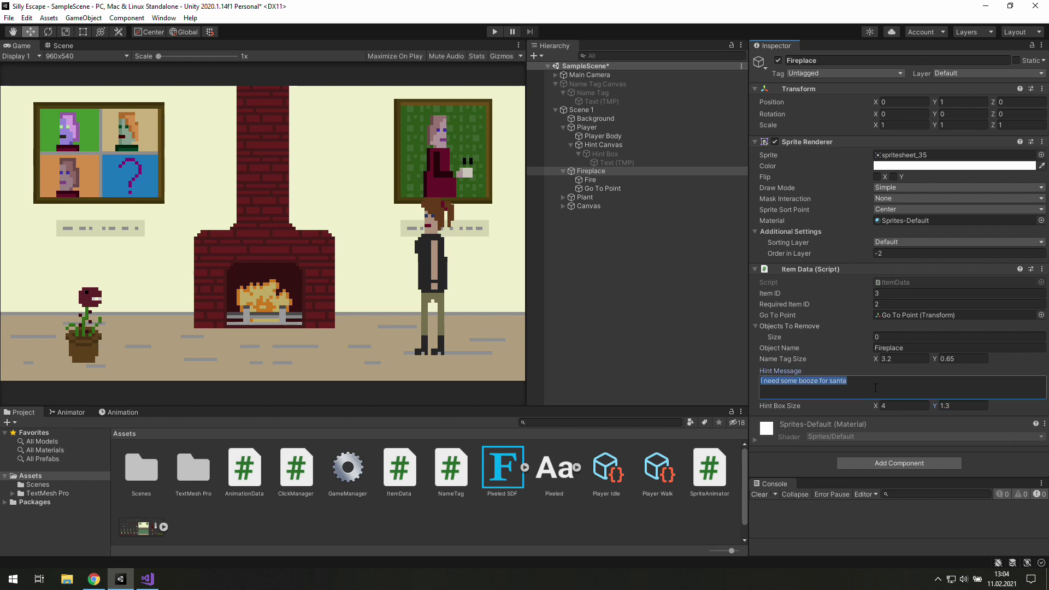
left_click(842, 389)
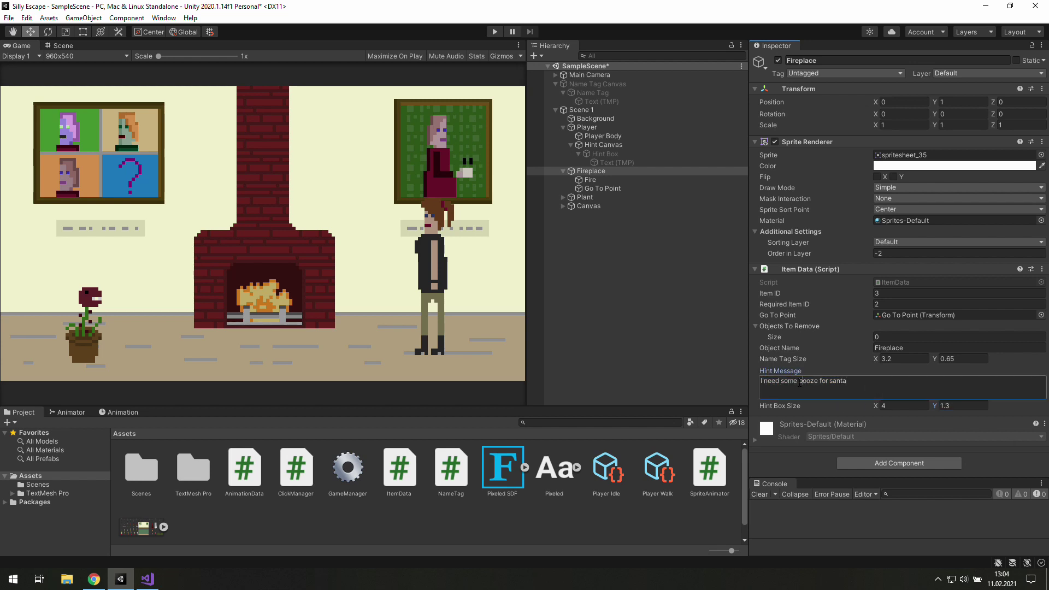
key("Return")
Duplicate Plant UI Image under Scene 1's Canvas.
left_click(588, 206)
left_click(563, 206)
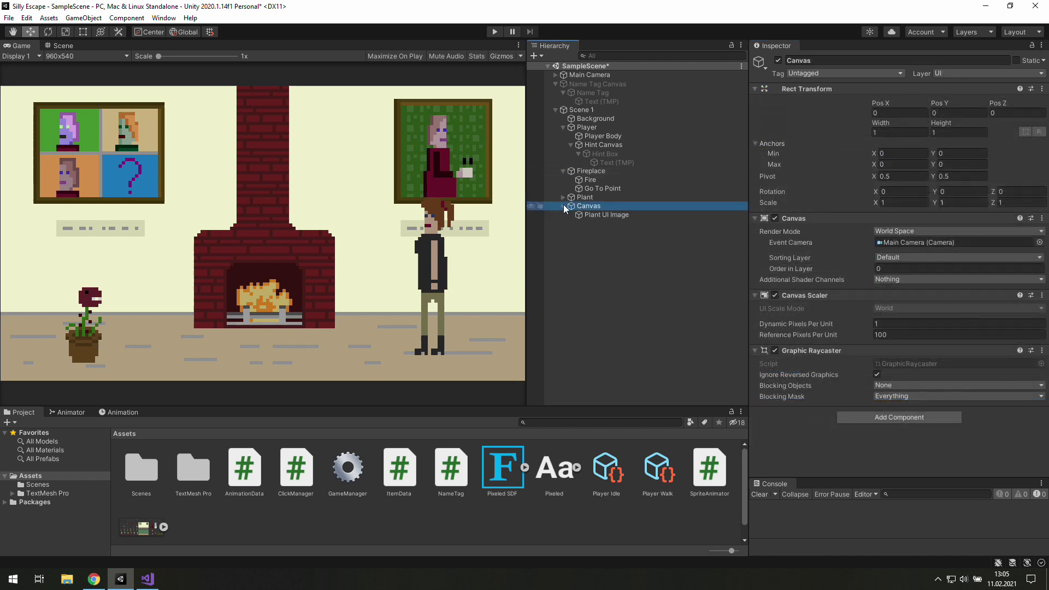
left_click(594, 215)
key("ctrl+d")
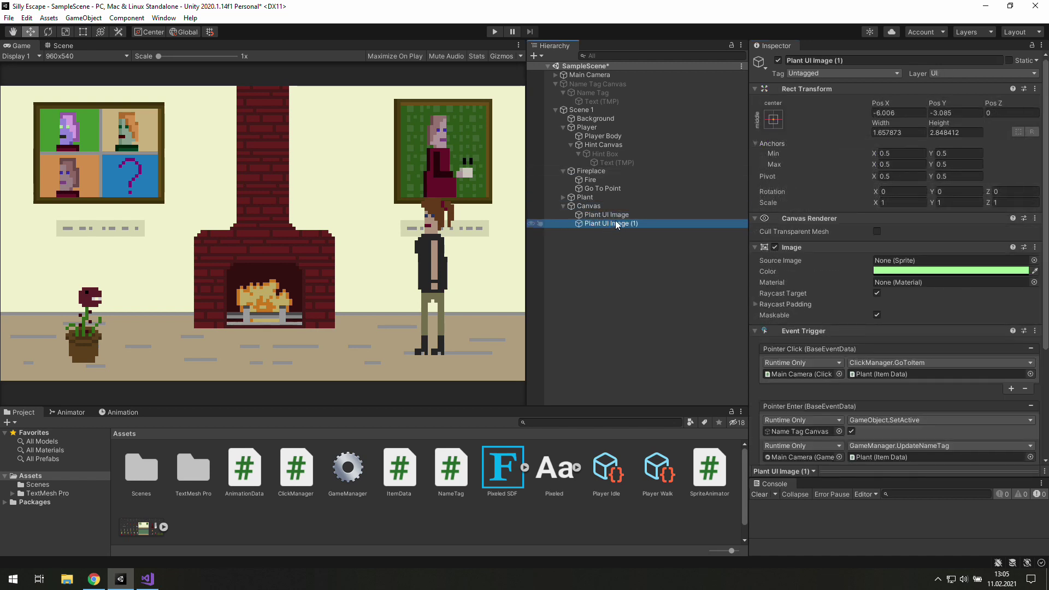
scroll(820, 390, "down", 3)
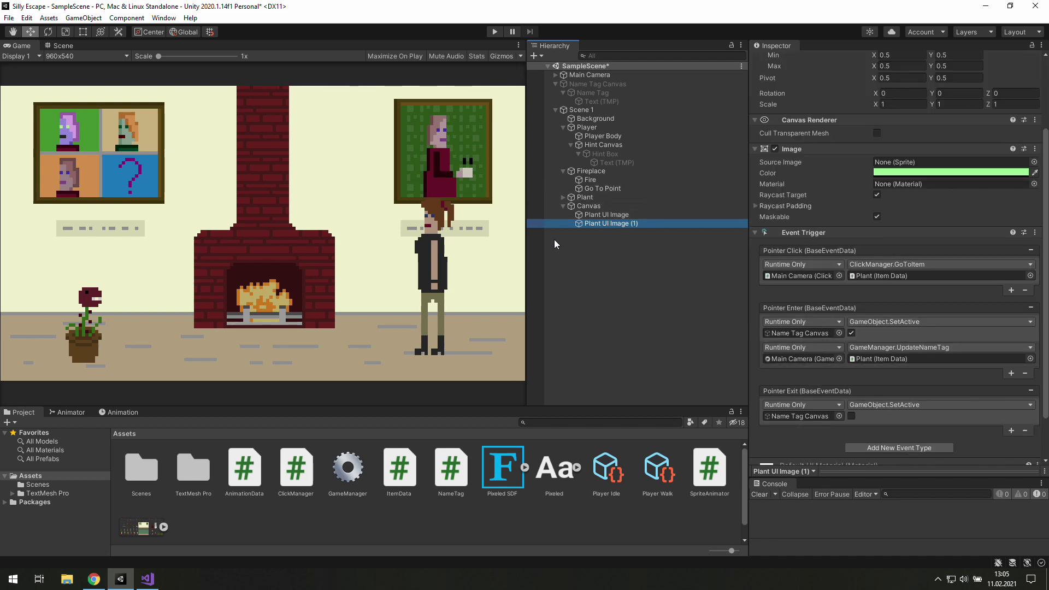
Move the duplicated UI image over the fireplace and stretch it to cover fireplace and chimney, about 5.26 wide and 8.49 high.
left_click(50, 47)
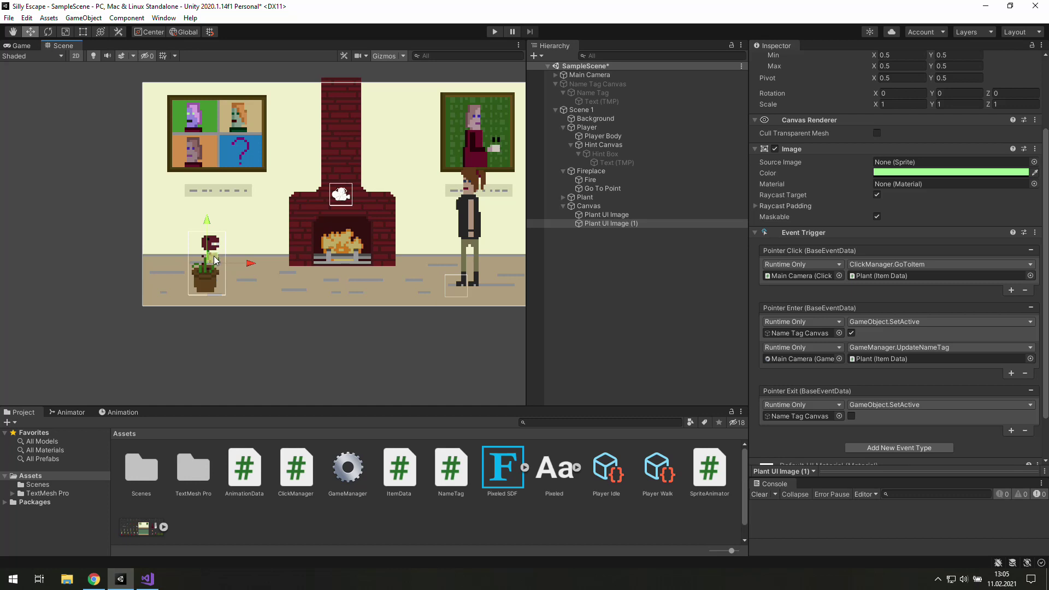
left_click_drag(214, 261, 348, 234)
left_click(87, 31)
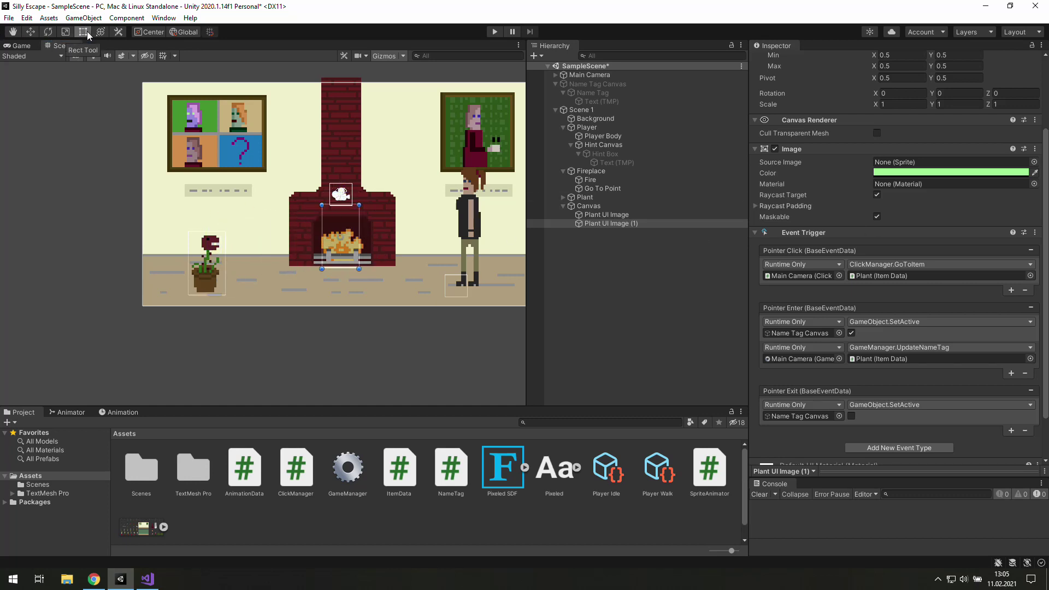
left_click_drag(323, 244, 282, 238)
left_click_drag(361, 238, 400, 238)
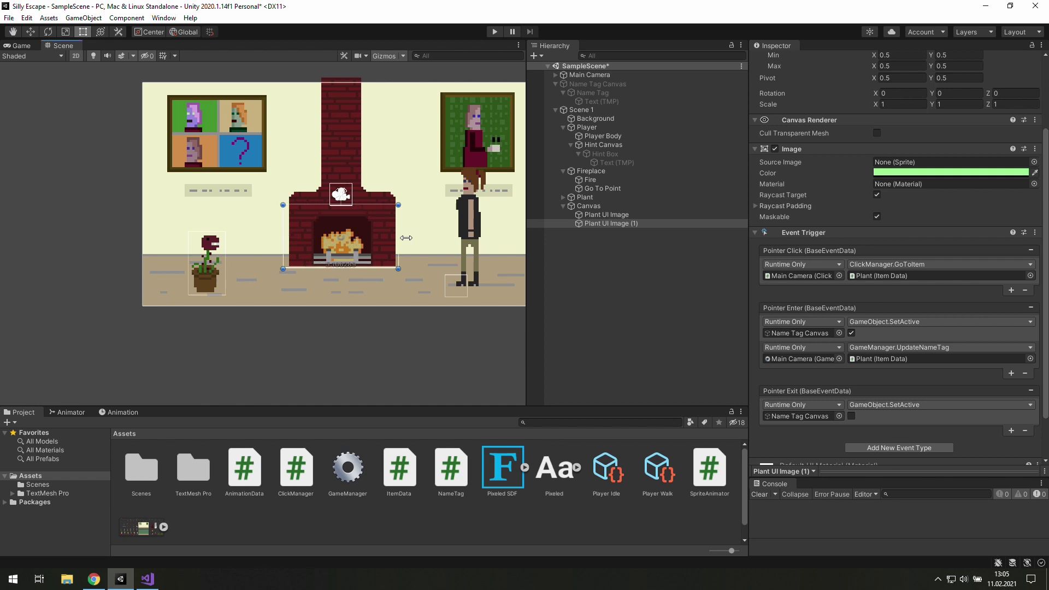
middle_click_drag(406, 238, 390, 319)
left_click_drag(325, 287, 326, 163)
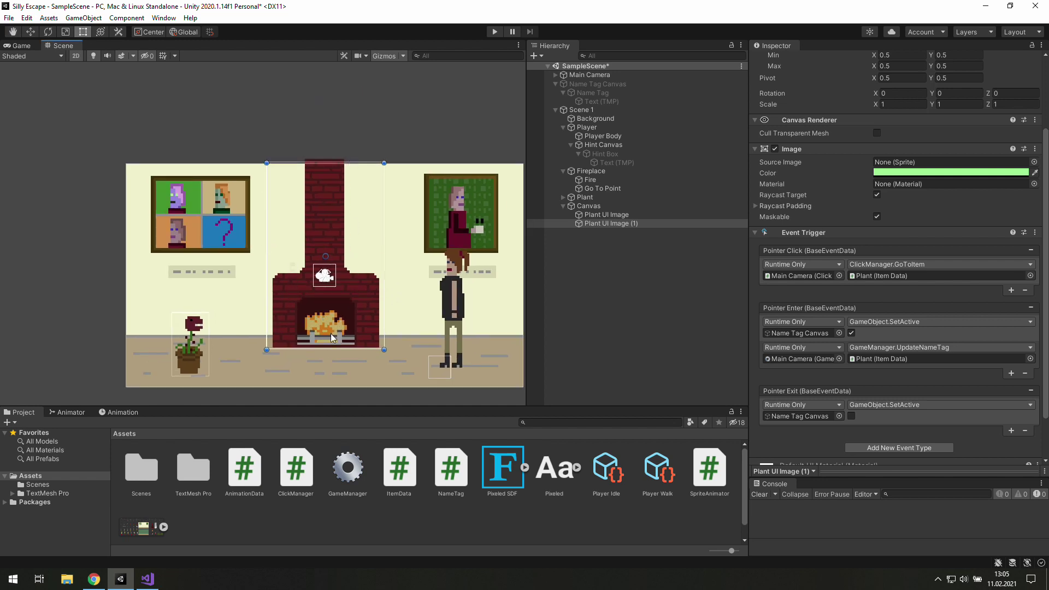
left_click_drag(385, 350, 386, 352)
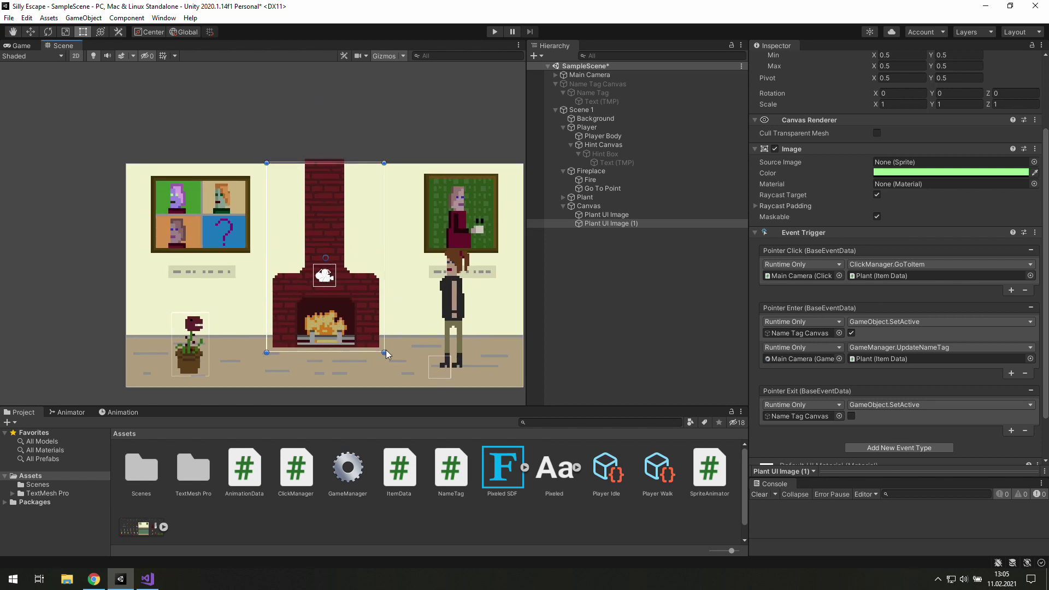
Rename the duplicated UI image to Fireplace UI Image.
left_click(21, 46)
scroll(818, 79, "up", 3)
double_click(796, 60)
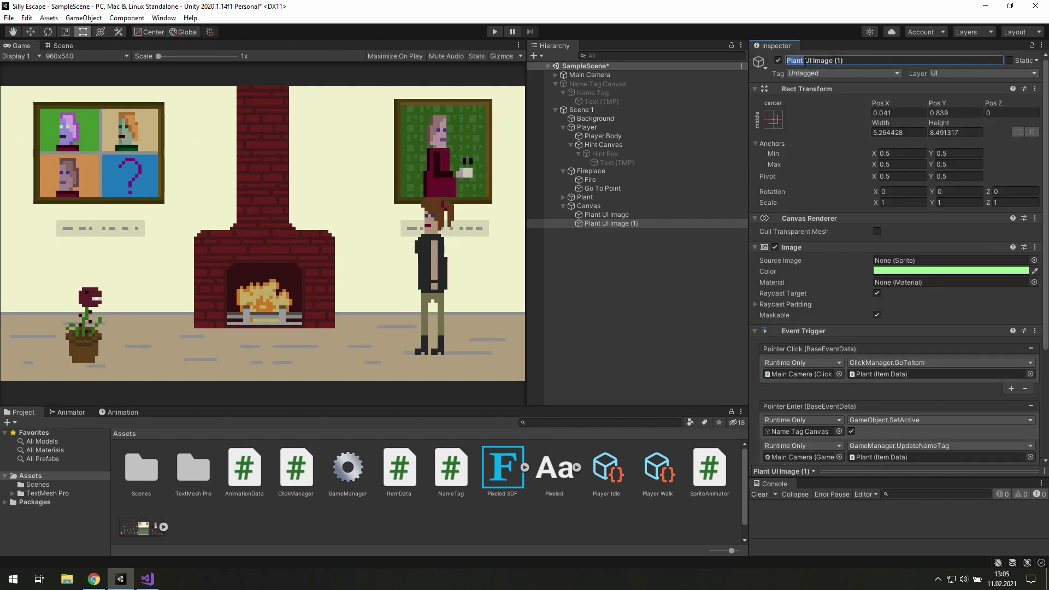
type("Fireplace")
left_click(882, 60)
key("BackSpace")
key("BackSpace")
key("BackSpace")
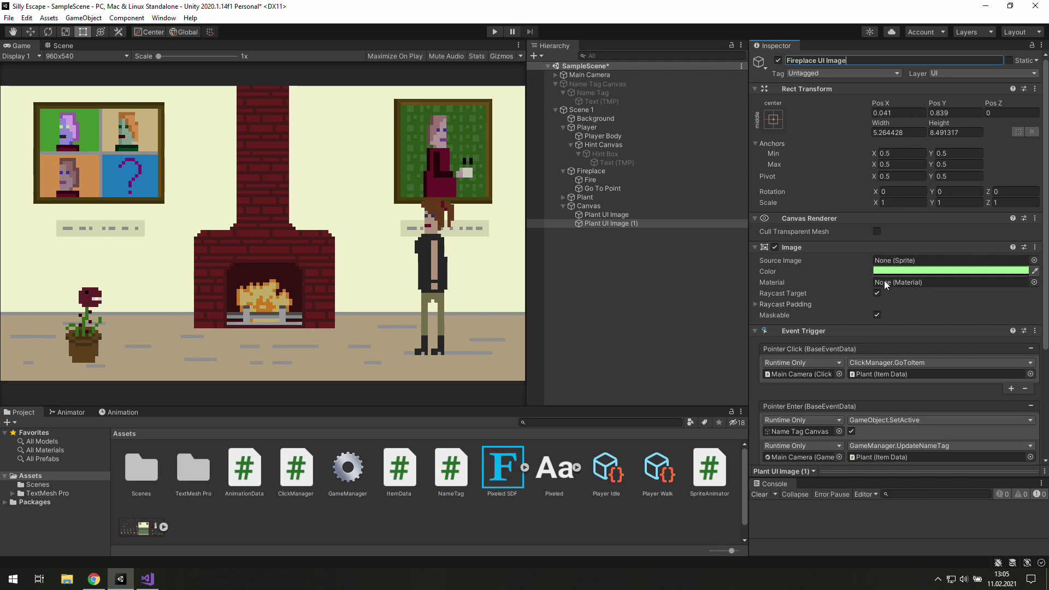
Assign Fireplace as the item for the GoToItem and UpdateNameTag events in the Event Trigger of Fireplace UI Image.
scroll(875, 344, "down", 3)
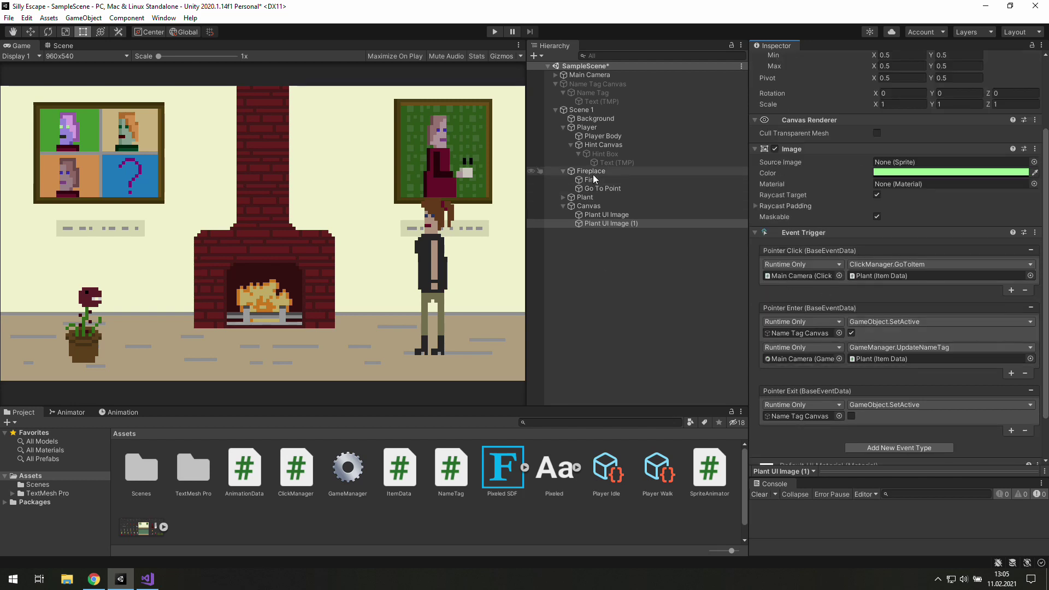
left_click_drag(592, 171, 929, 276)
left_click_drag(596, 173, 873, 358)
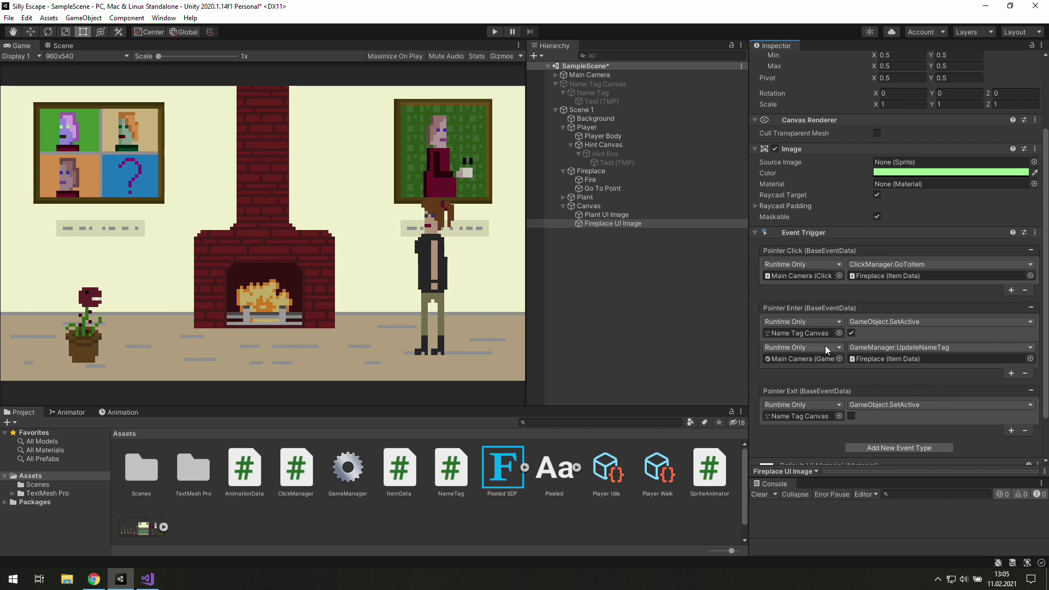
Run the game and send the character to the fireplace to test its hint message.
double_click(866, 359)
key("ctrl+p")
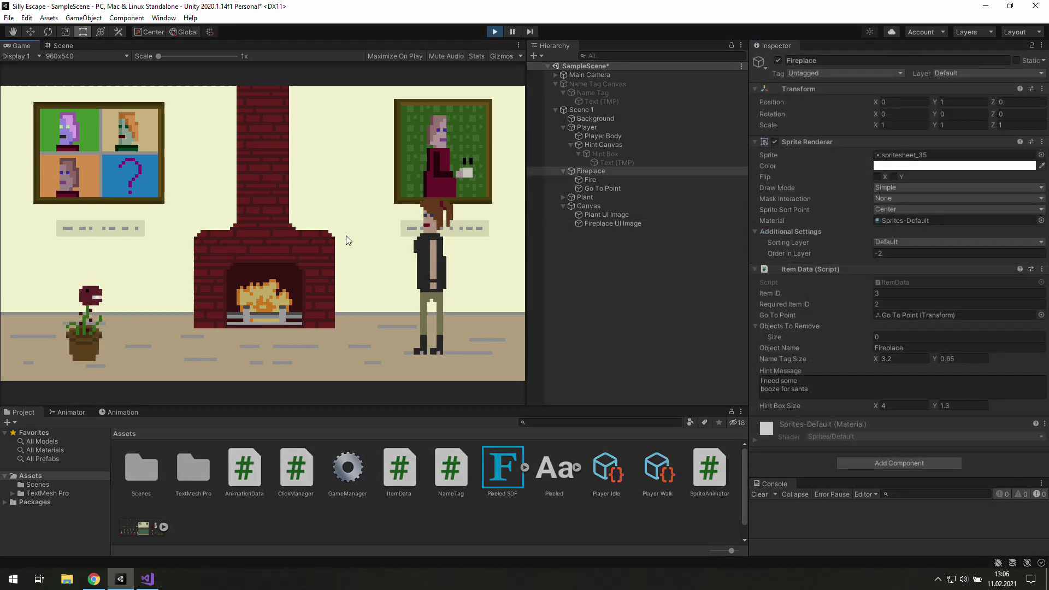
left_click(297, 255)
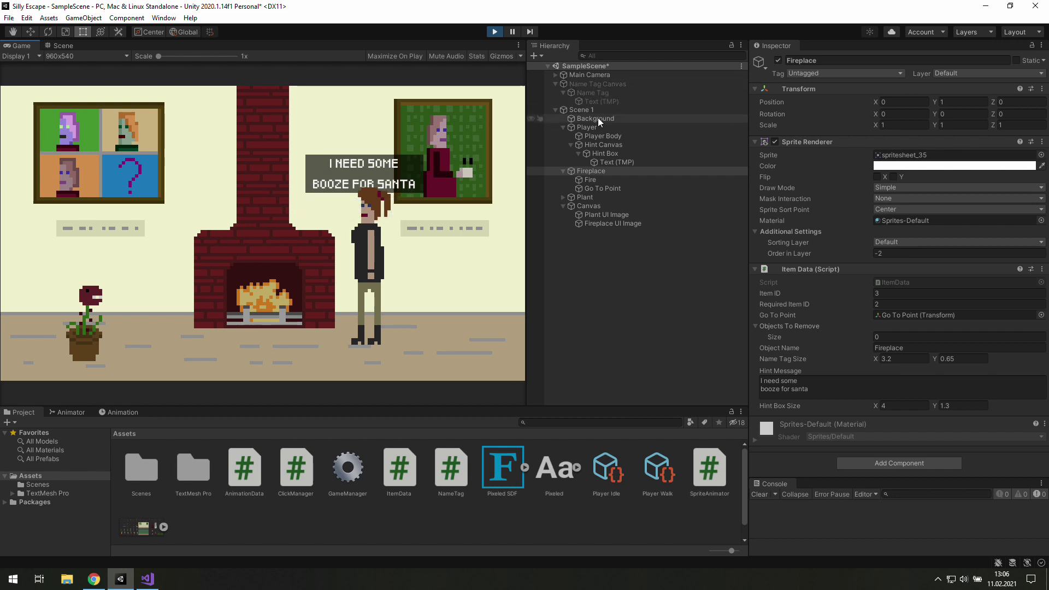
Try a Pos Y of 0.2 for the player's Hint Canvas while the game is running.
left_click(599, 146)
left_click(947, 113)
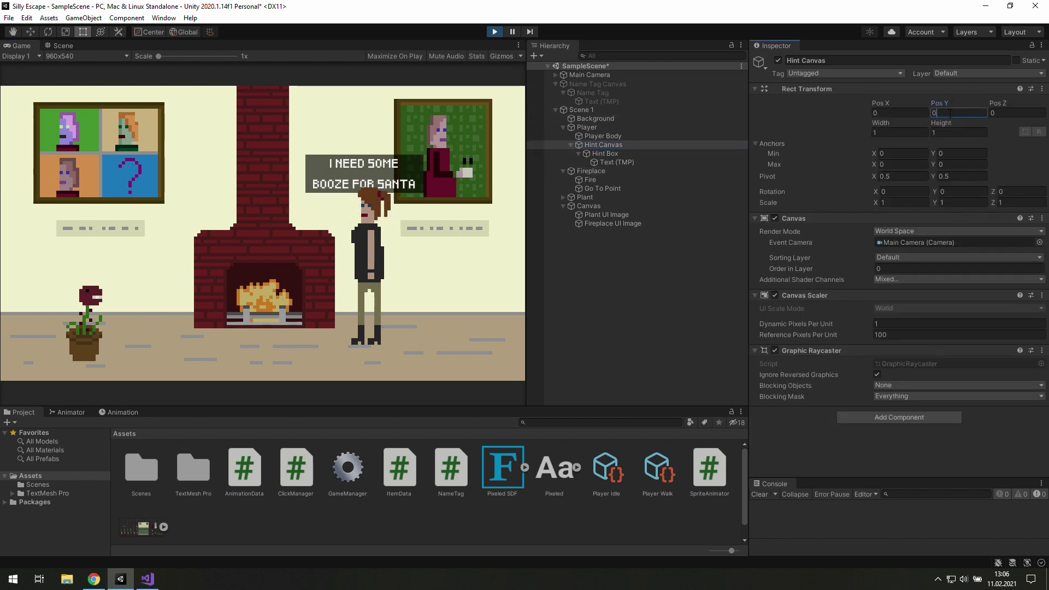
key("BackSpace")
type("2")
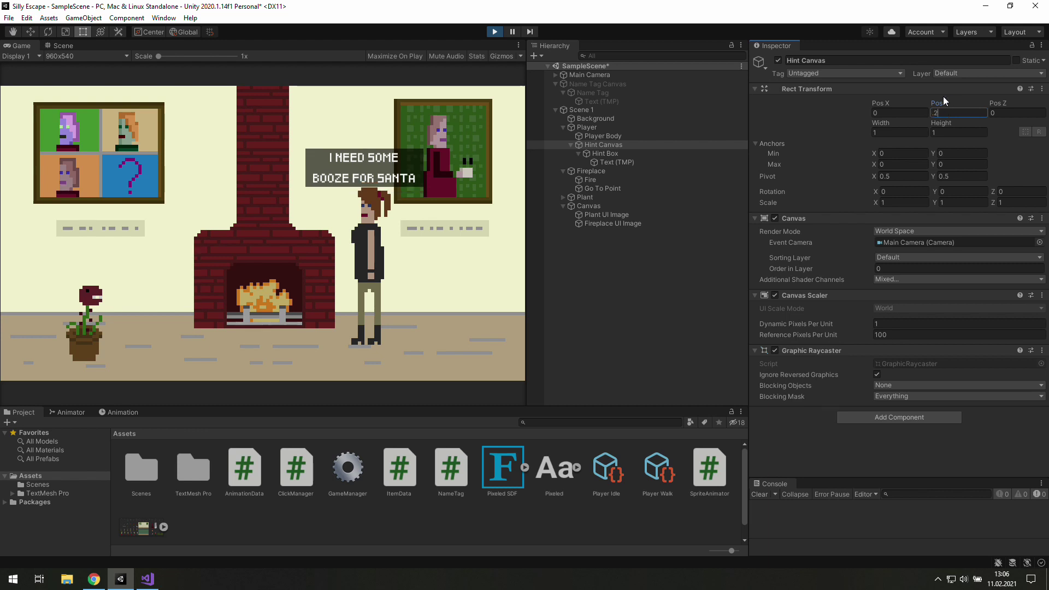
type("0")
Stop the game and set the Hint Canvas's Pos Y to 0.2.
left_click(500, 32)
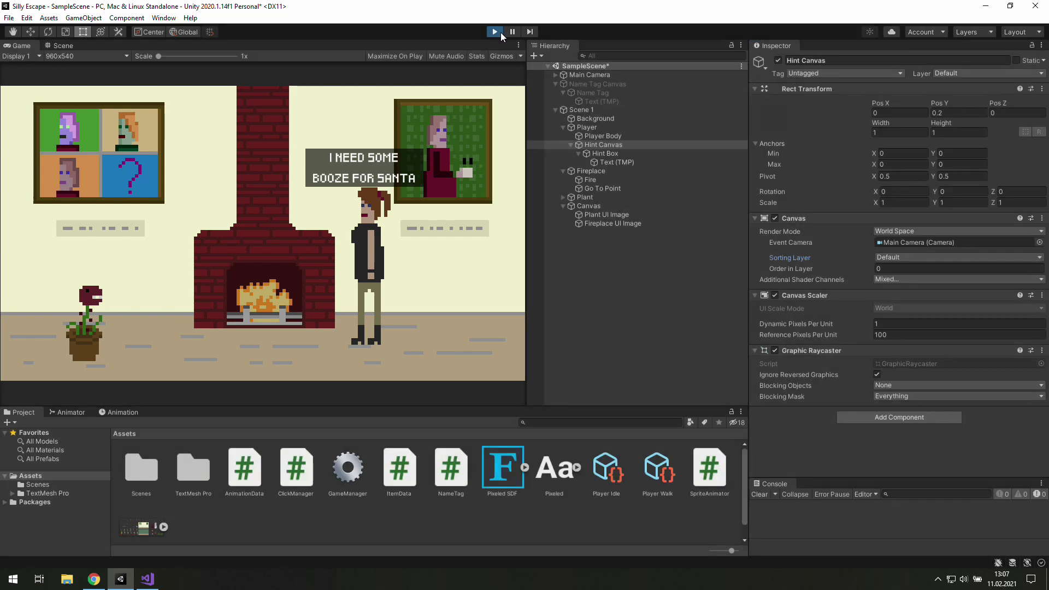
left_click(940, 113)
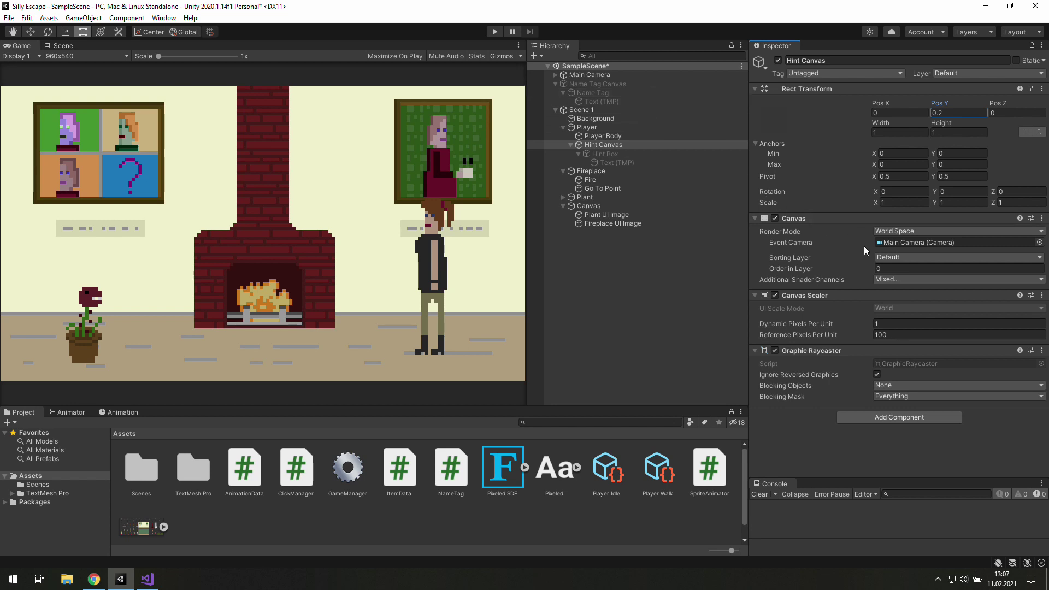
Add a new sorting layer named UI Layer from the Hint Canvas's Sorting Layer setting.
left_click(886, 257)
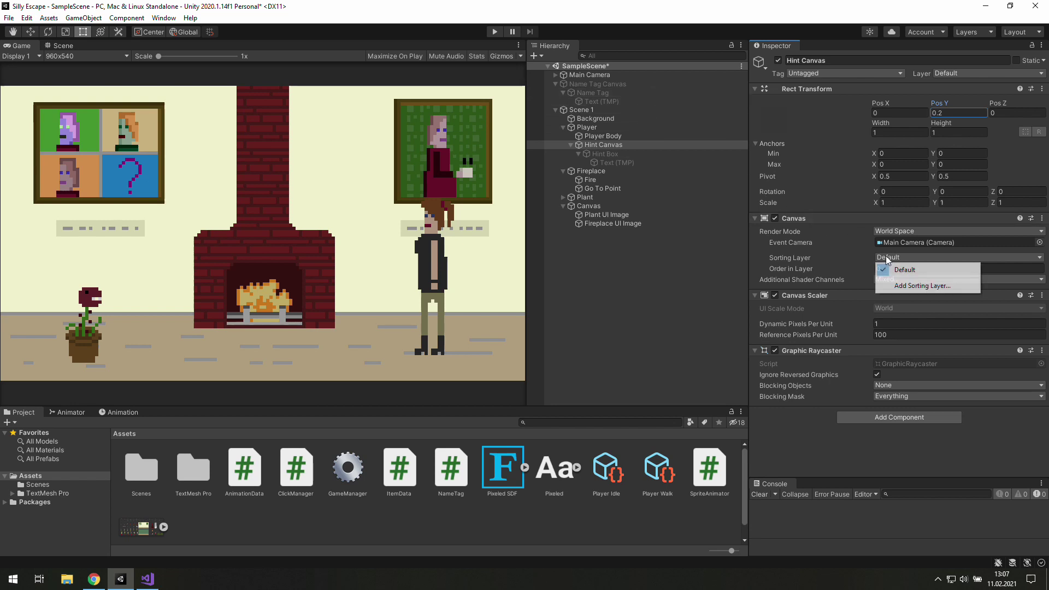
left_click(902, 287)
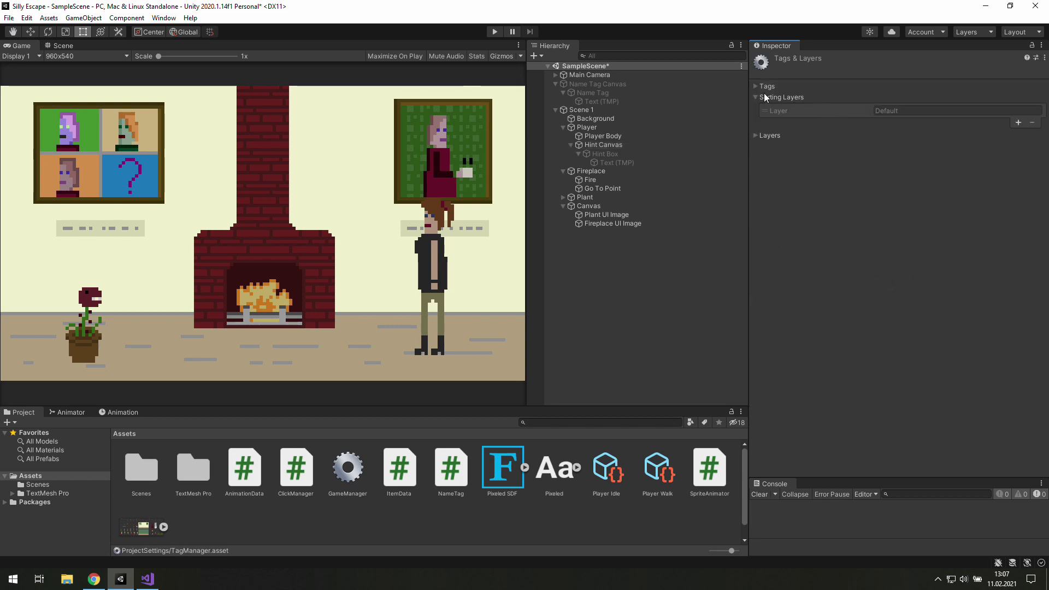
left_click(1019, 124)
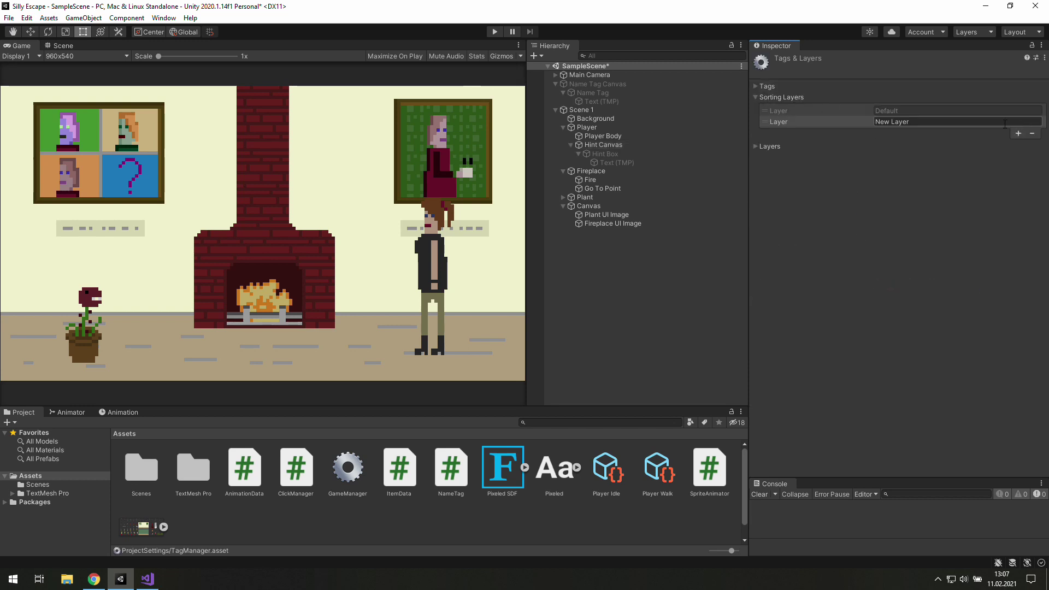
left_click(901, 122)
left_click(889, 122)
key("BackSpace")
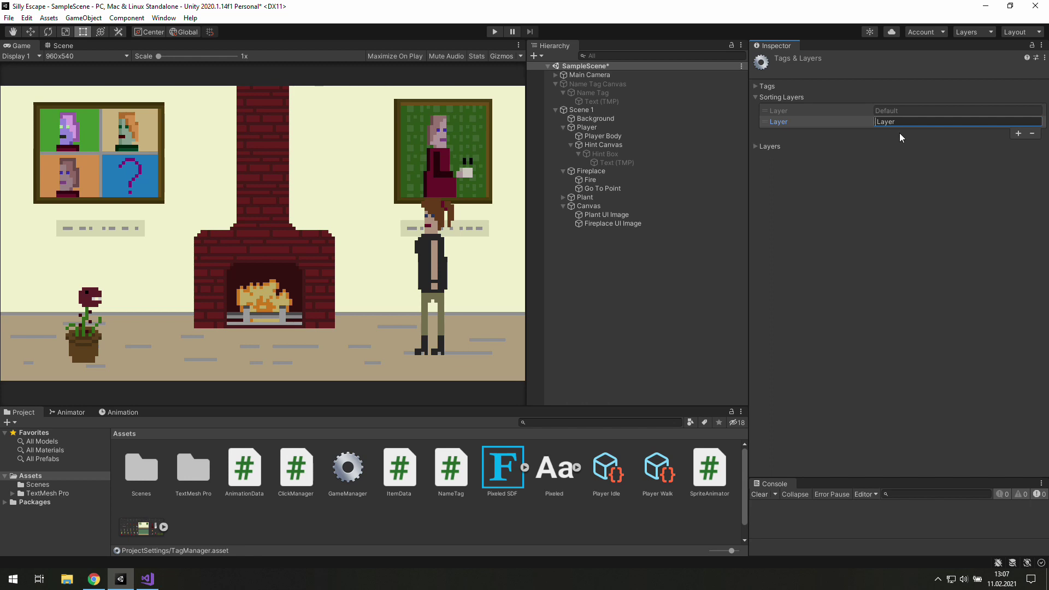
type("UI")
Assign the UI Layer sorting layer to Hint Canvas, Name Tag Canvas and the Canvas inside Scene 1.
left_click(603, 145)
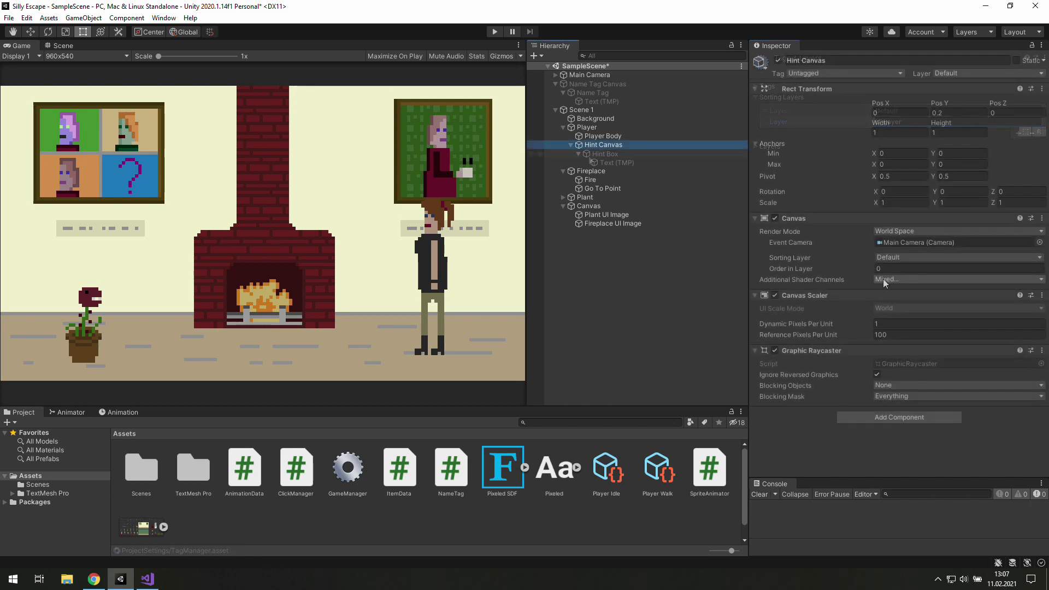
left_click(897, 258)
left_click(918, 282)
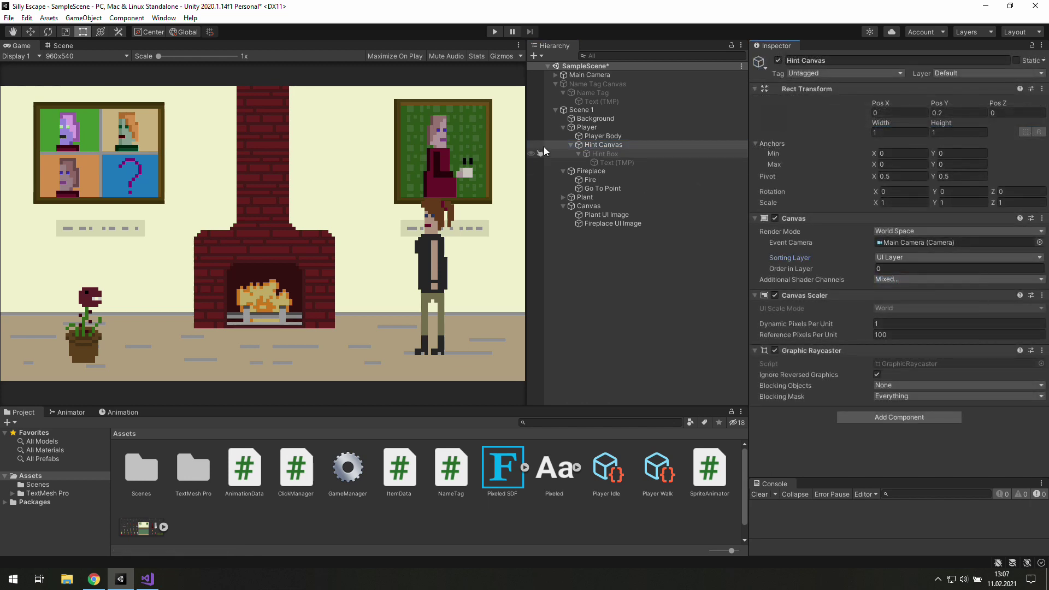
left_click(606, 84)
left_click(921, 257)
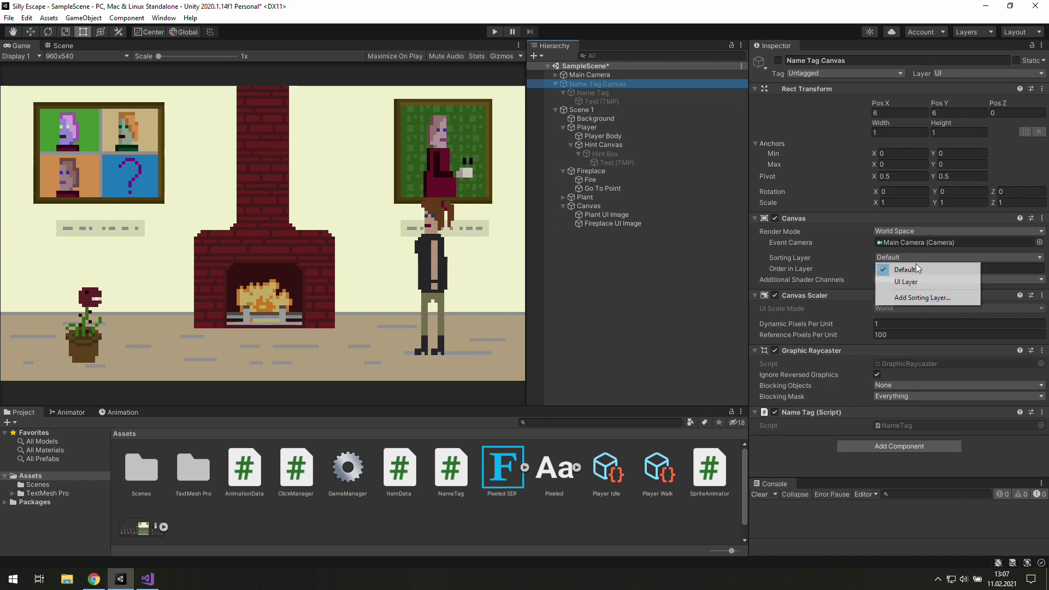
left_click(911, 281)
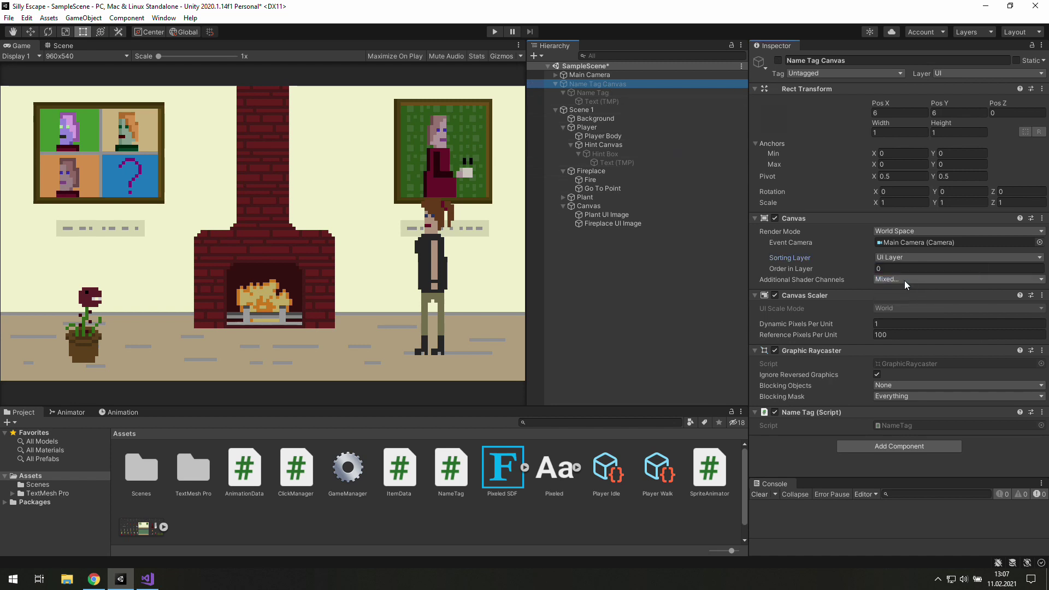
left_click(610, 206)
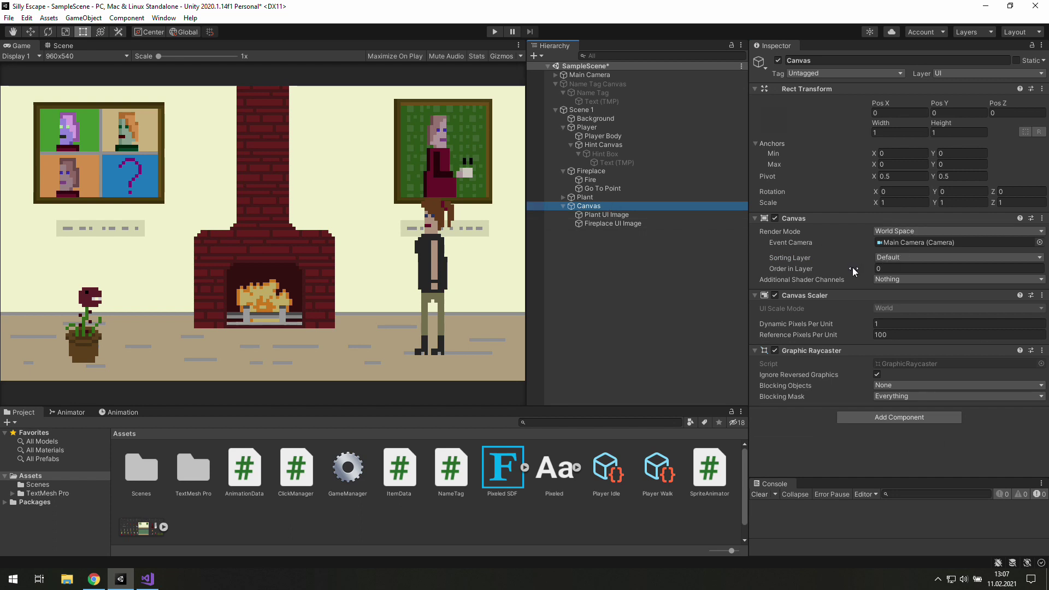
left_click(890, 258)
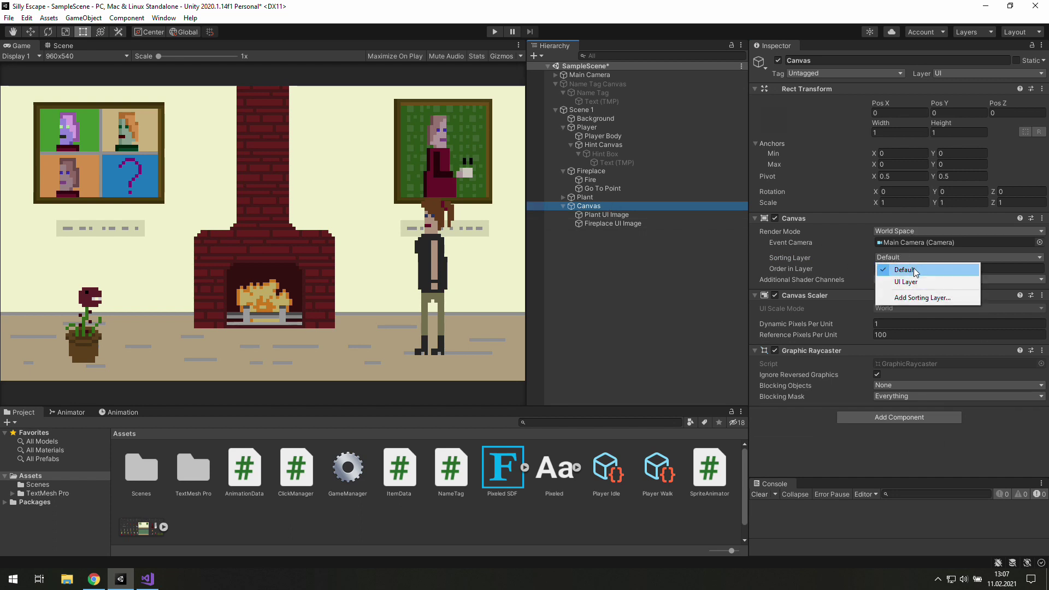
left_click(914, 281)
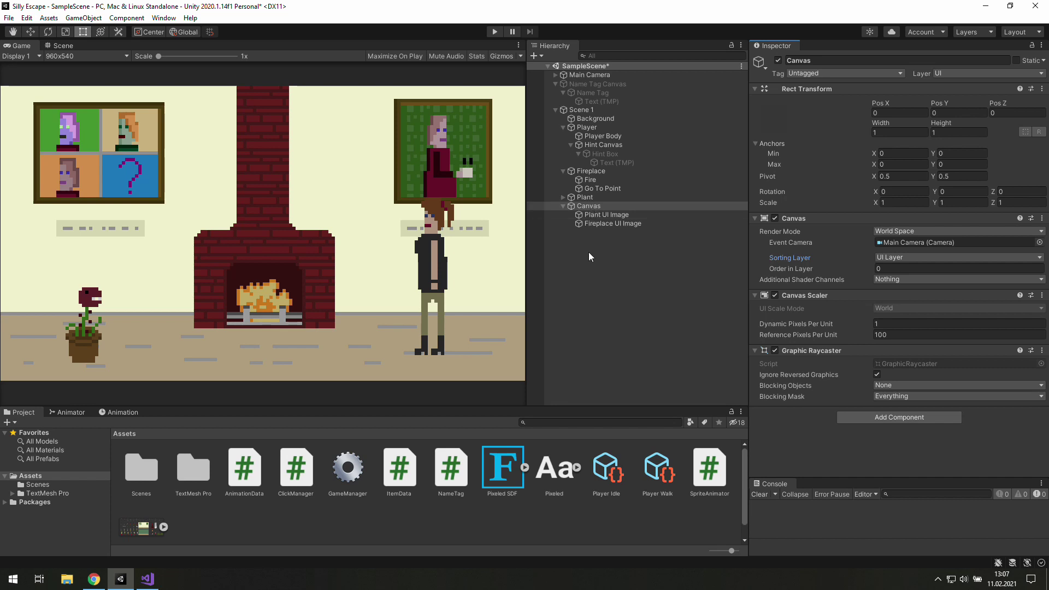
Set the Order in Layer of Scene 1's Canvas to 1.
left_click(609, 225)
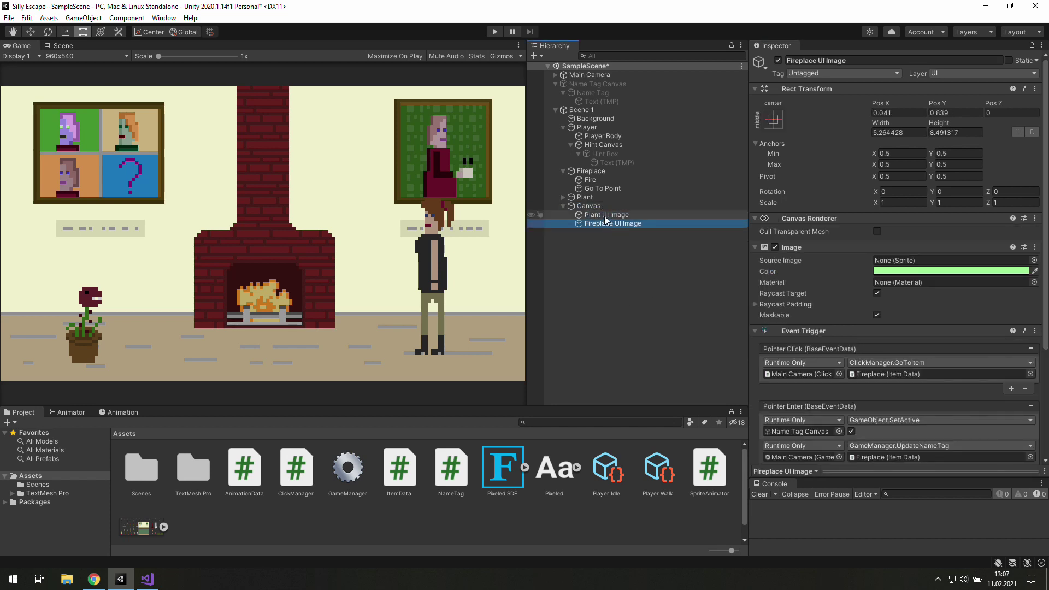
left_click(605, 215)
left_click(602, 206)
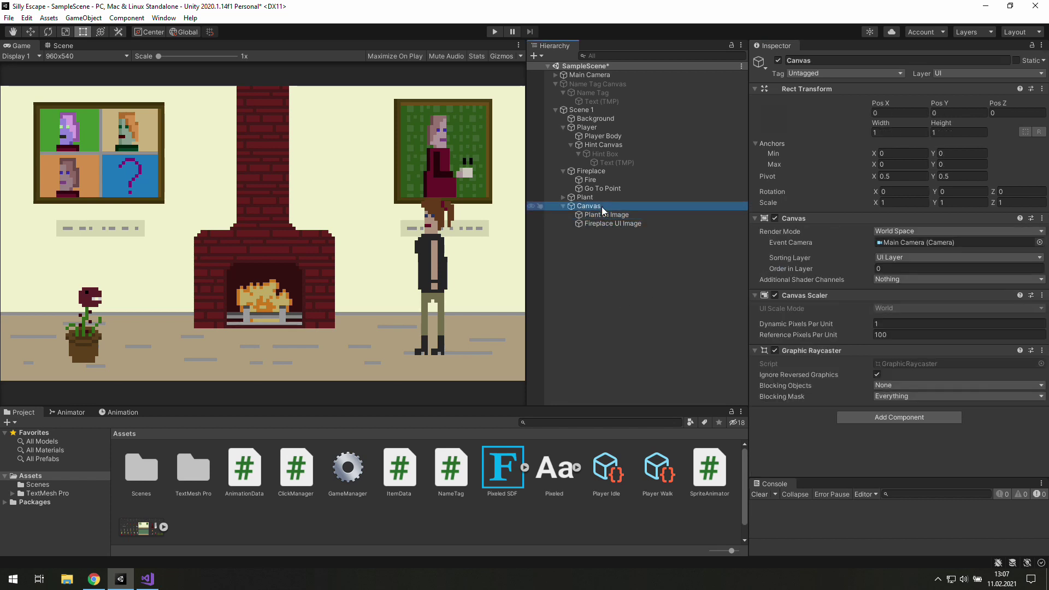
left_click(904, 269)
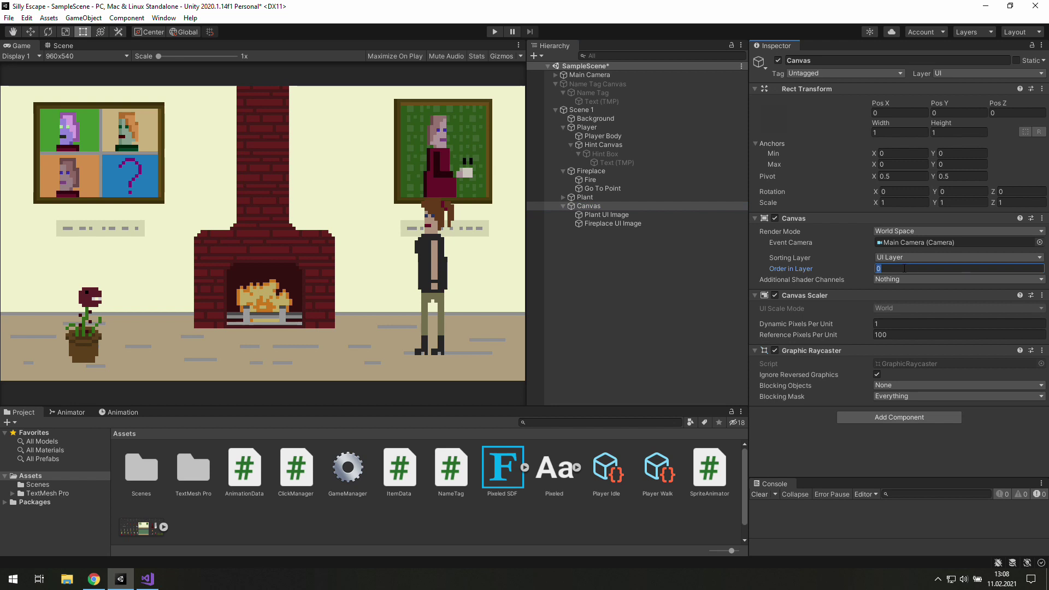
type("1")
Temporarily enable the player's Hint Box to check how it displays in the scene, and disable it again.
left_click(610, 154)
left_click(779, 60)
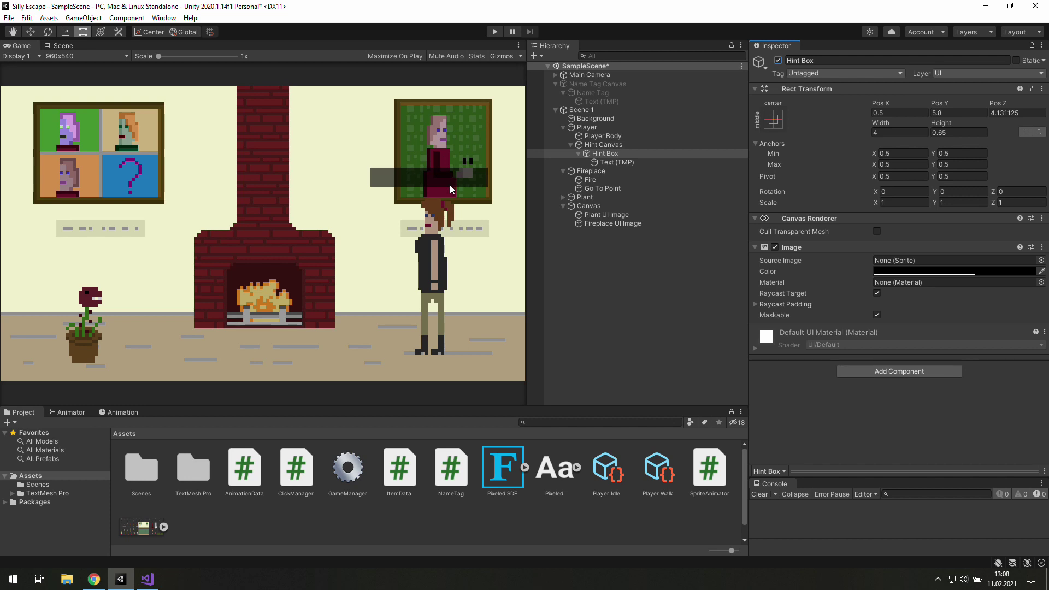
left_click(778, 60)
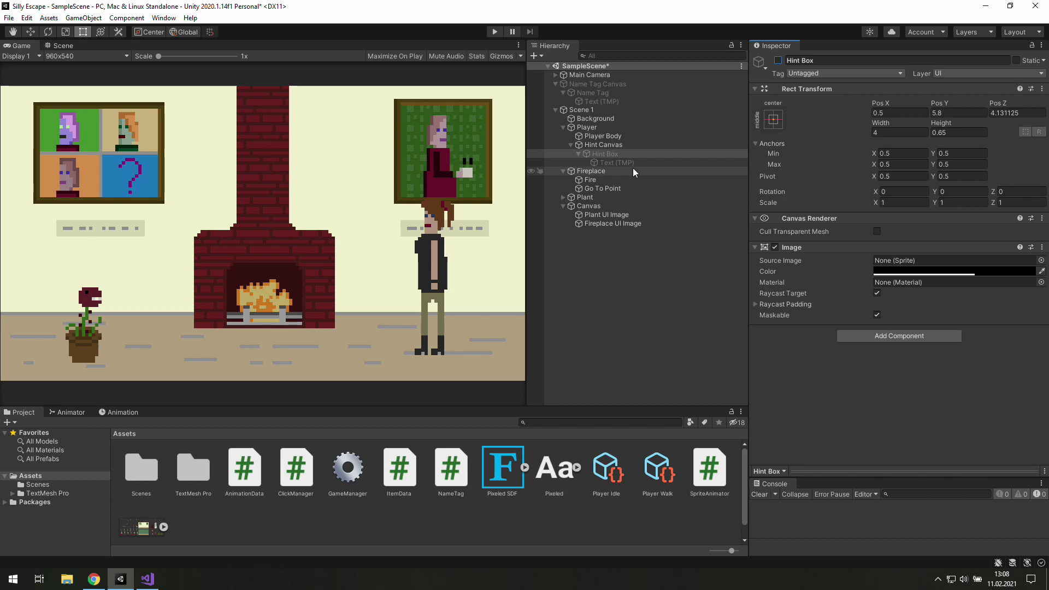
Review the layer order of Name Tag Canvas and Hint Canvas, and set Order in Layer of Scene 1's Canvas to 2.
left_click(601, 86)
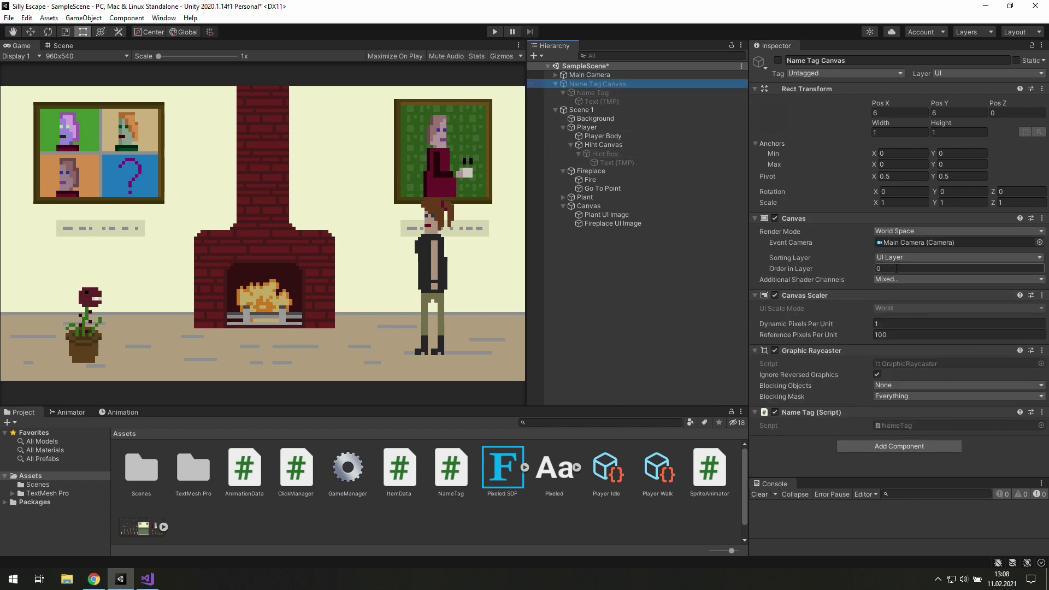
left_click(603, 145)
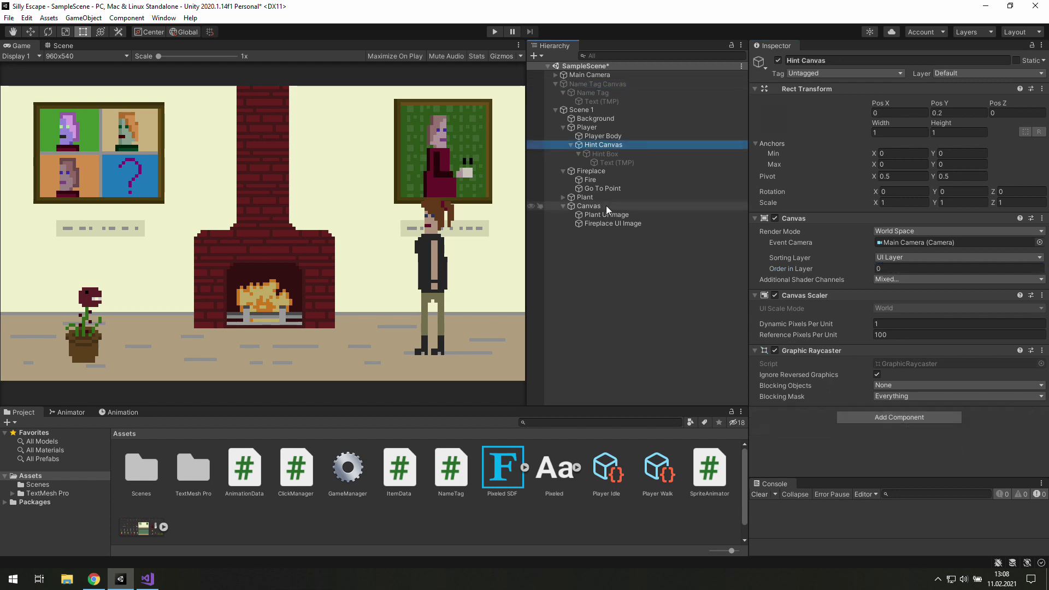
left_click(606, 205)
left_click(893, 267)
type("2")
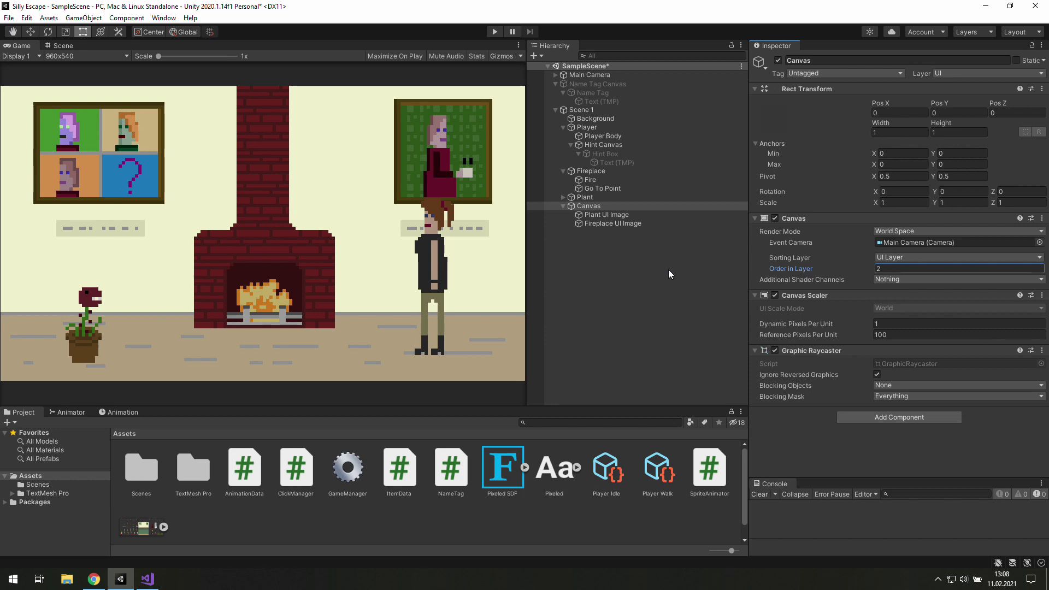
Run the game, send the character to the fireplace, inspect the Hint Canvas's position while the hint is showing, and stop the game.
left_click(617, 231)
left_click(489, 31)
left_click(286, 217)
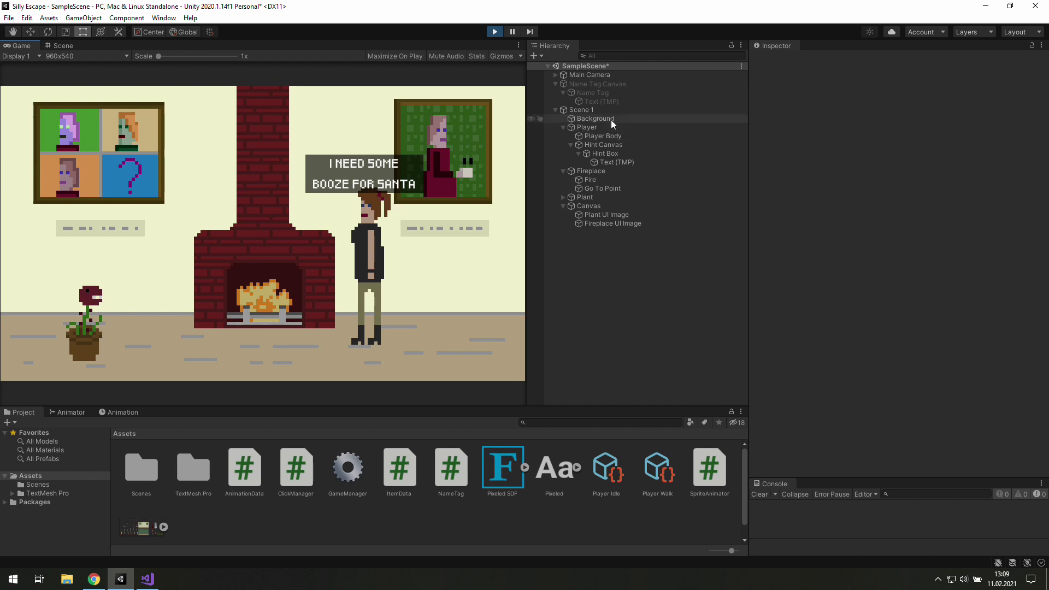
left_click(605, 144)
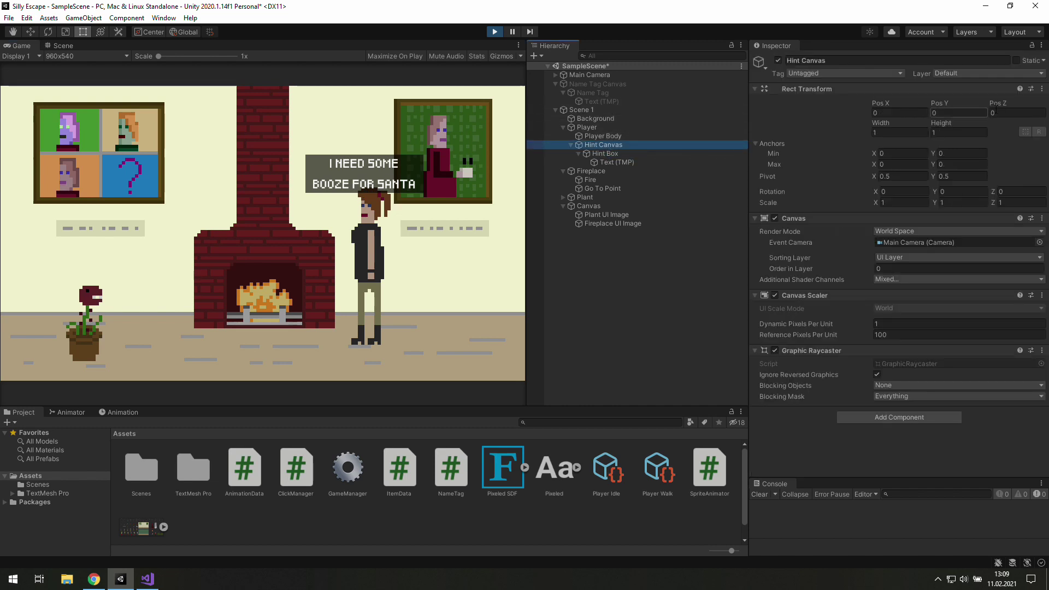
left_click(495, 32)
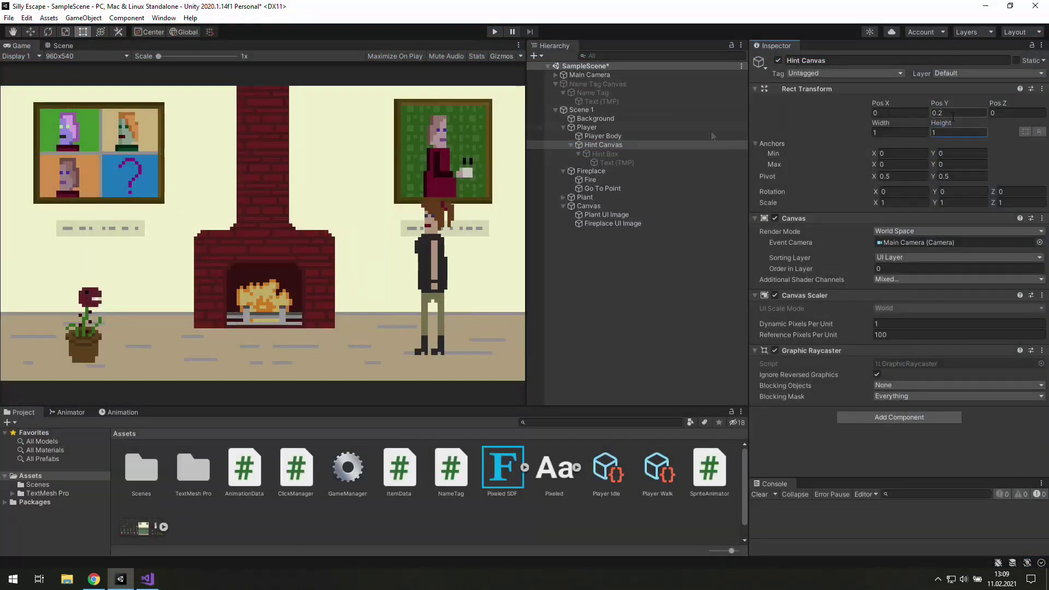
Set the Hint Canvas's Pos Y to 0 and its Hint Box's Pos Y to 6.
left_click(953, 115)
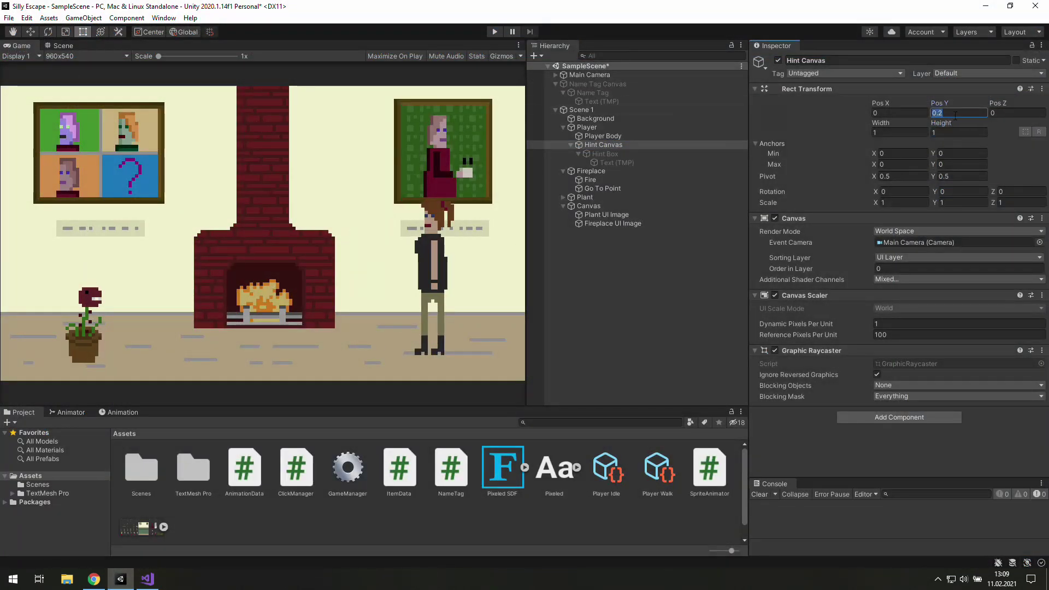
type("0")
left_click(604, 154)
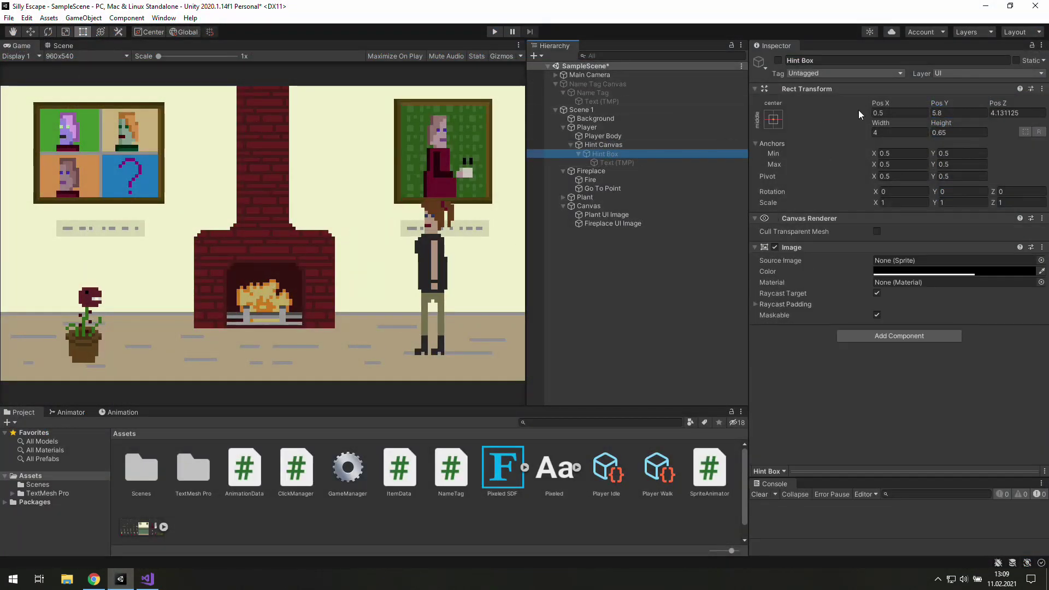
left_click(945, 112)
type("6")
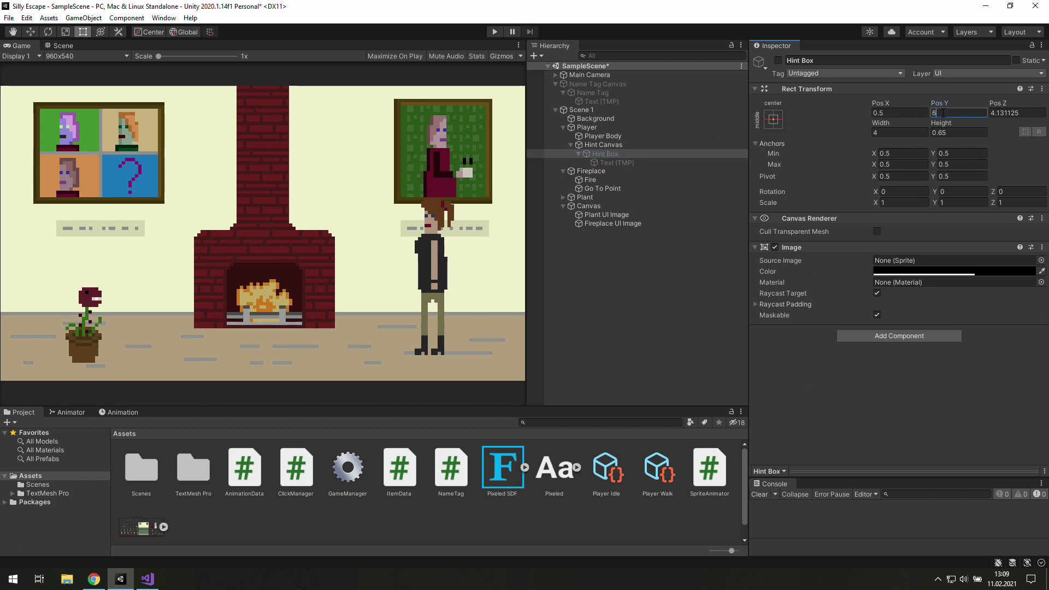
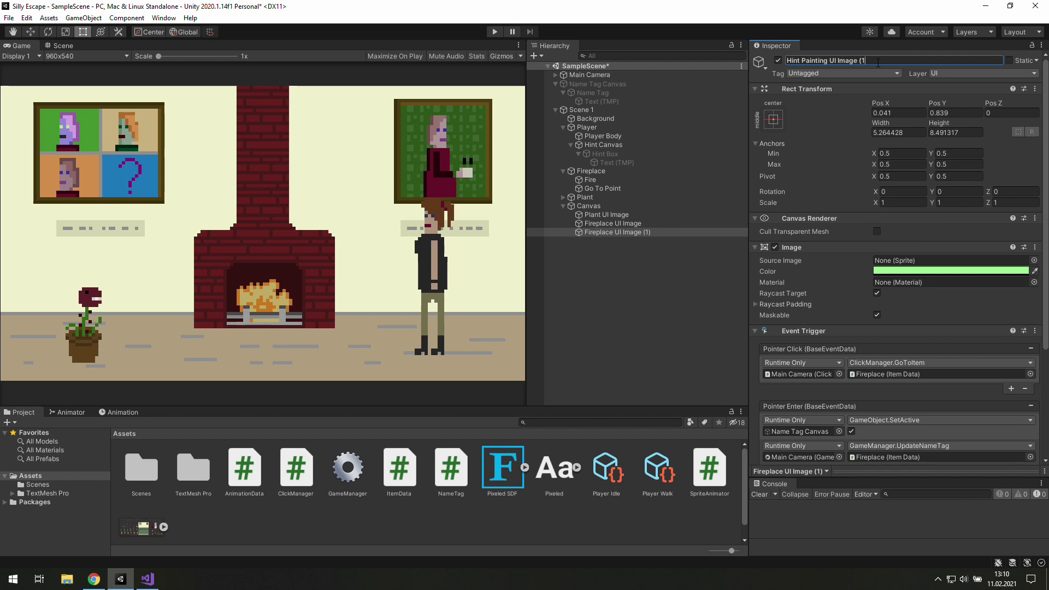
Rename the Fireplace UI Image copy to Hint Painting UI Image and fit it around the four-portrait painting and its caption, about 5.26 by 4.96.
key("Return")
left_click(61, 46)
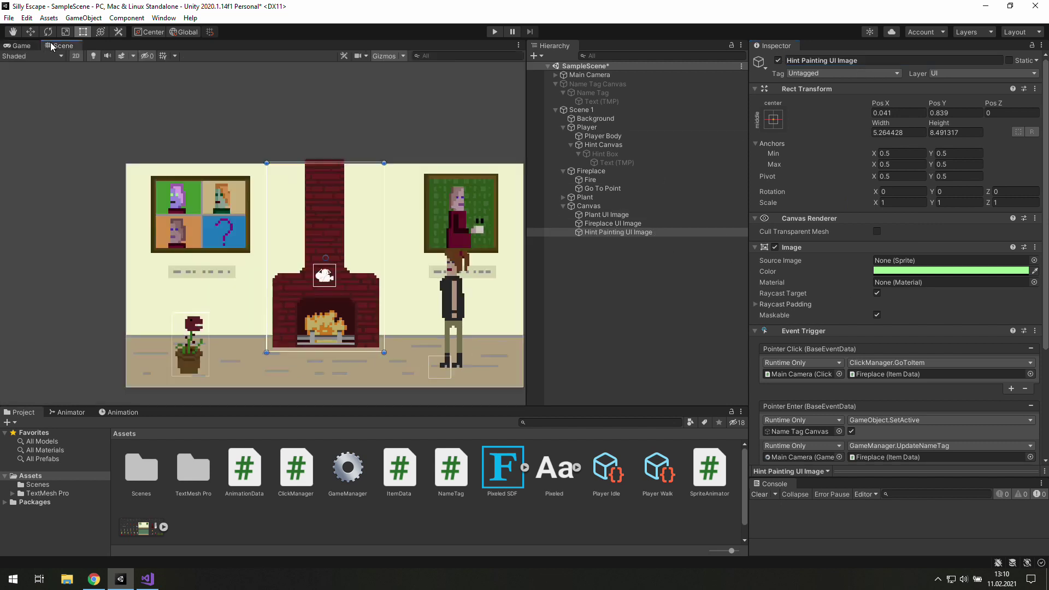
left_click_drag(337, 228, 213, 213)
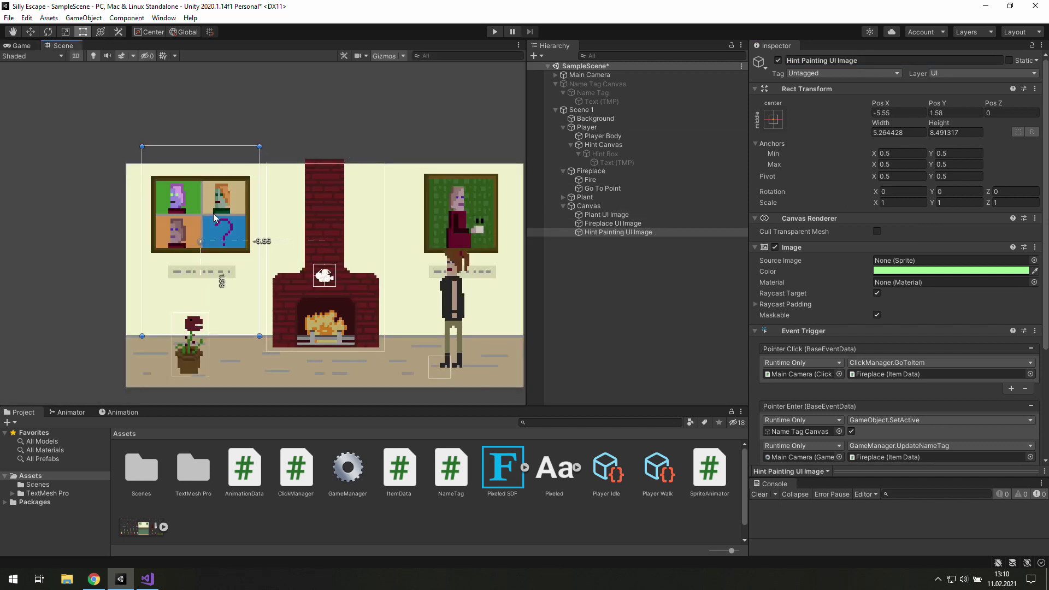
left_click(232, 267)
left_click(232, 266)
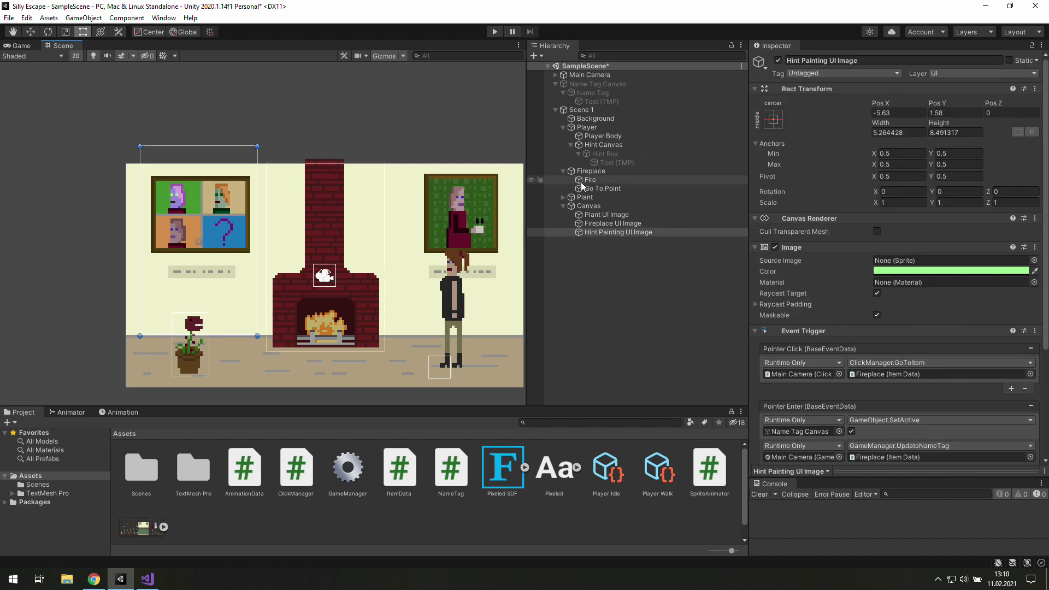
left_click_drag(230, 342, 228, 283)
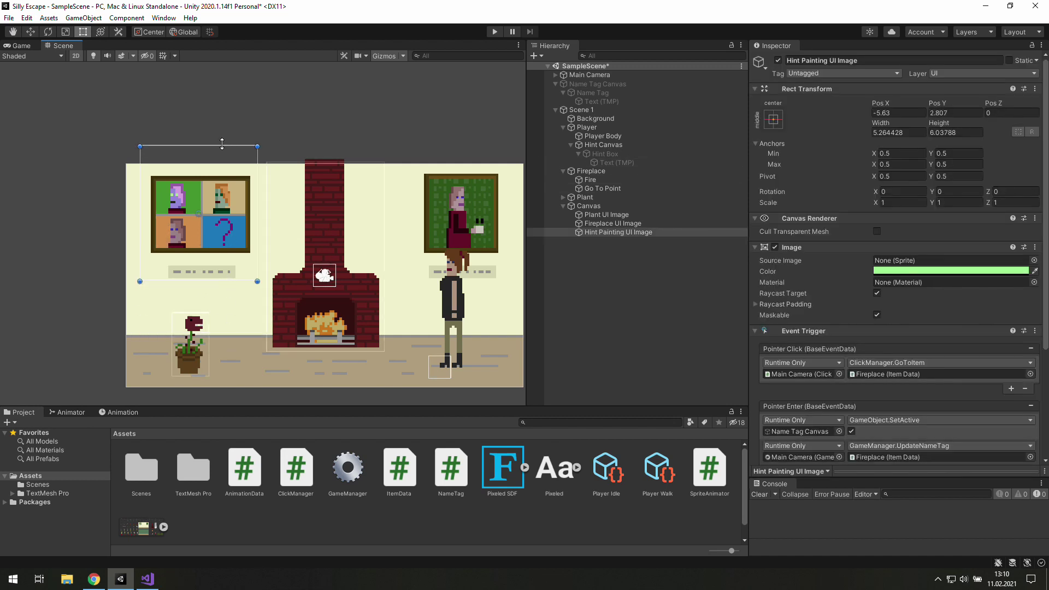
left_click_drag(199, 147, 199, 170)
Create an empty object named Hint Painting in Scene 1 and move it under Player, just above Hint Canvas.
left_click(563, 205)
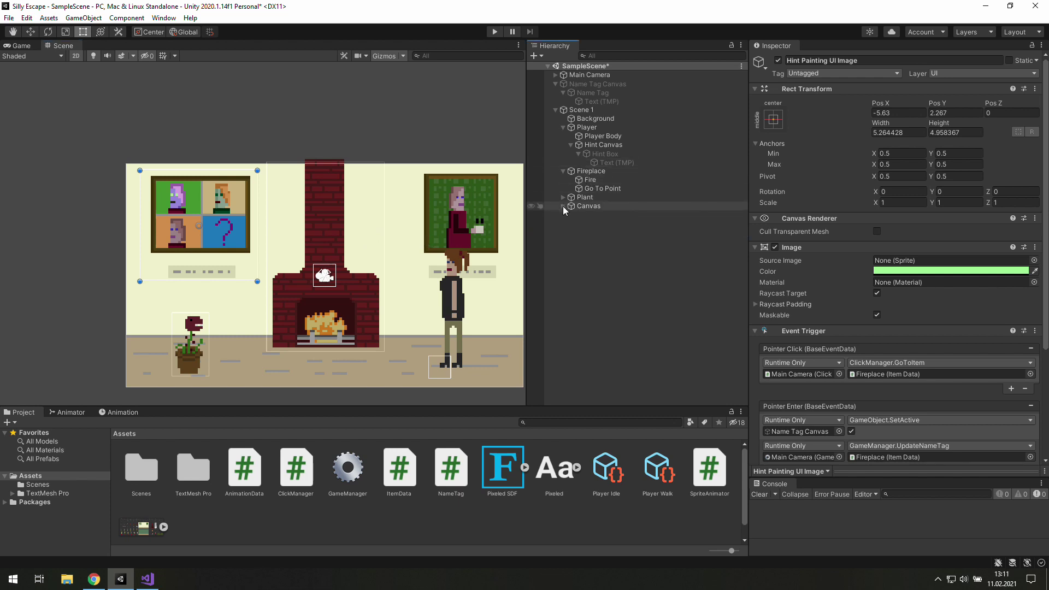
right_click(576, 109)
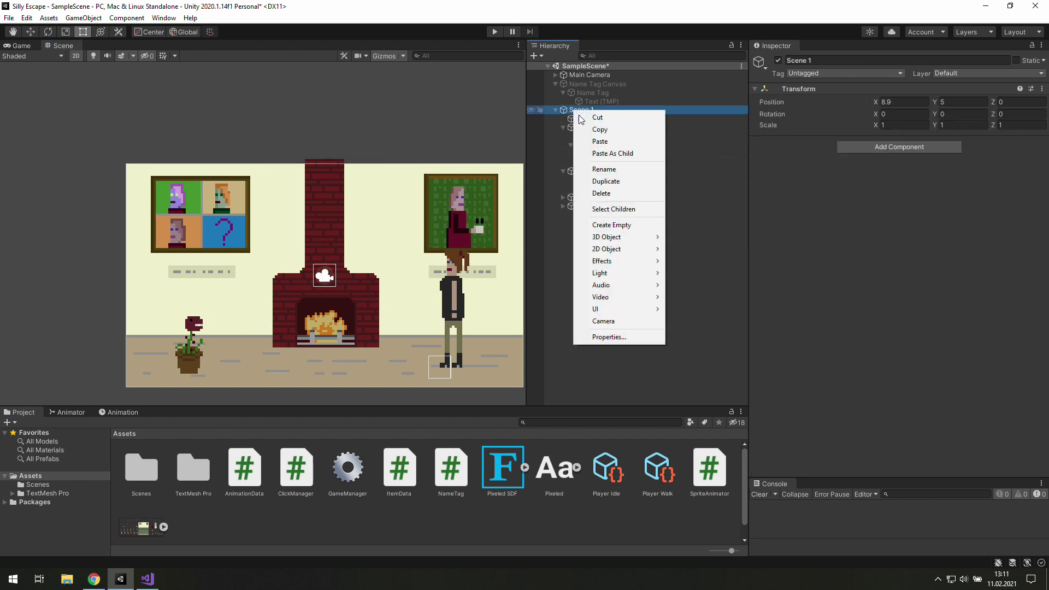
left_click(615, 225)
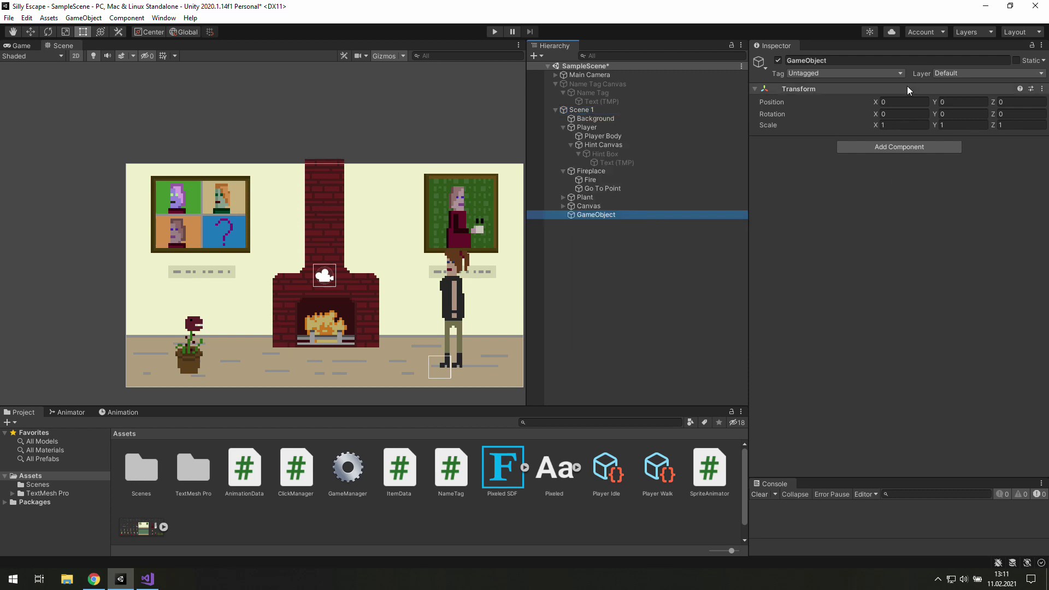
left_click(867, 61)
type("Hin")
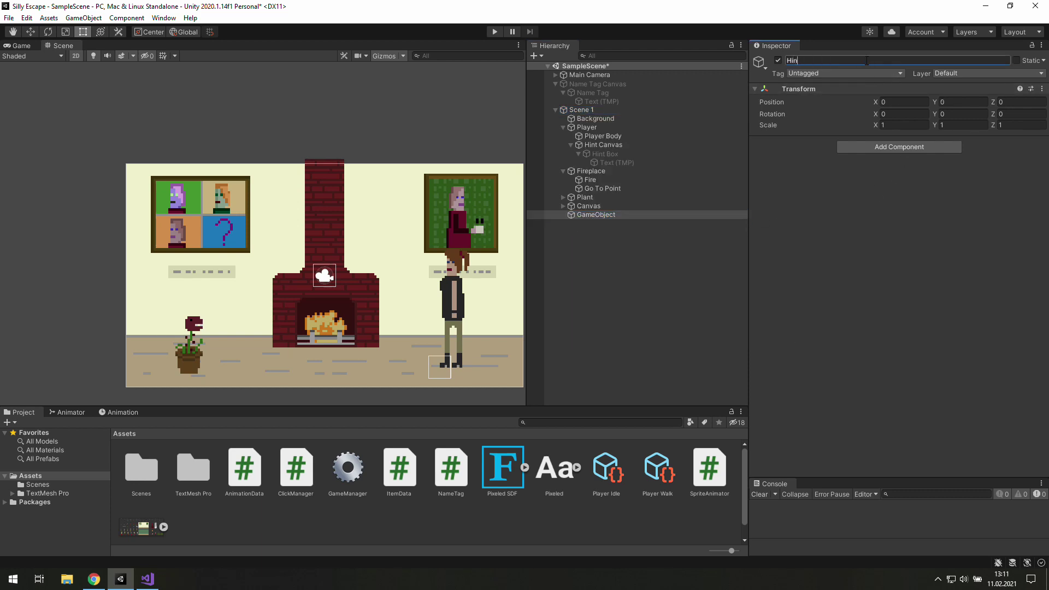
type("t Painting")
key("Return")
mouse_move(595, 215)
left_mouse_down()
mouse_move(598, 132)
mouse_move(579, 140)
left_mouse_up()
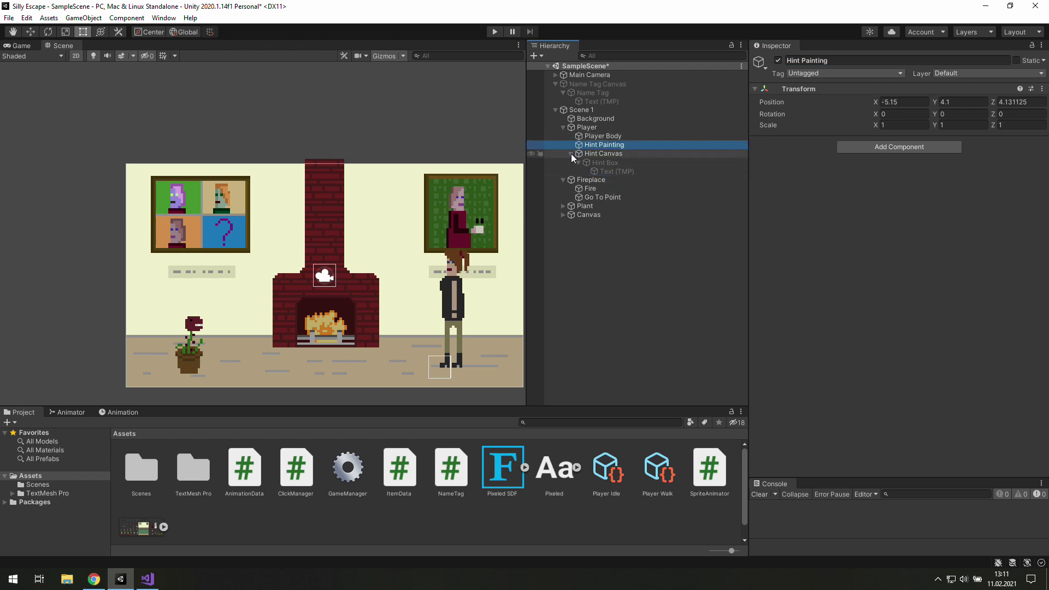
Move the Hint Painting object out of Player to directly under Scene 1, between Background and Player.
left_click(572, 153)
left_click(563, 163)
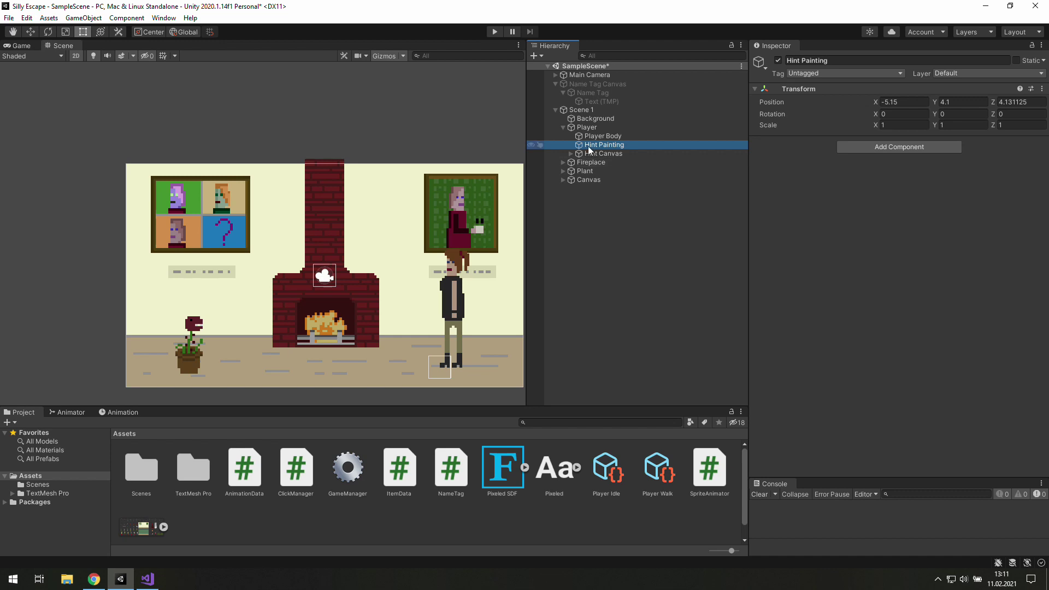
left_click_drag(588, 146, 580, 131)
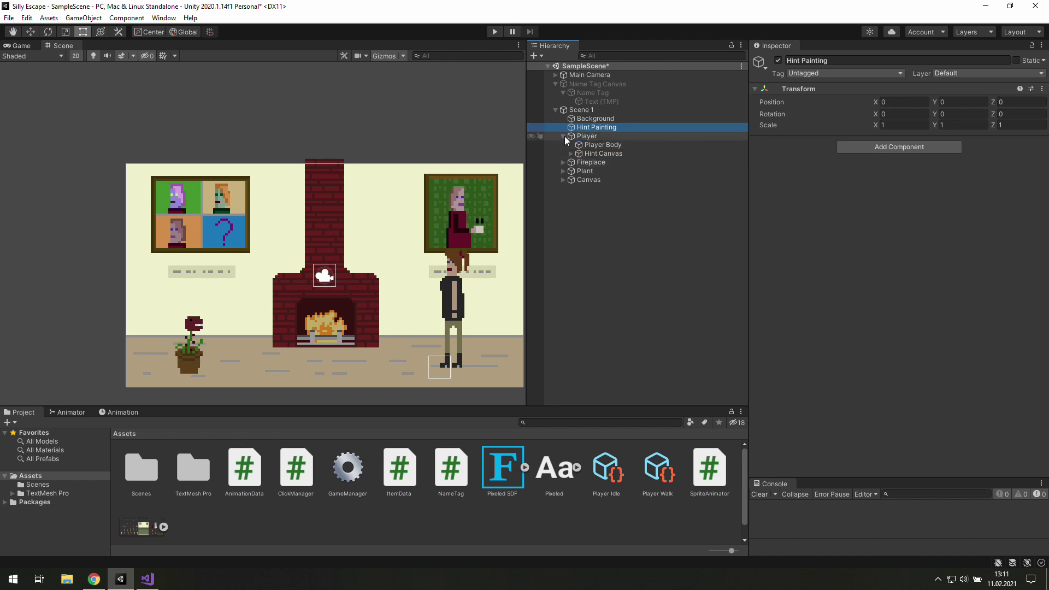
left_click(564, 136)
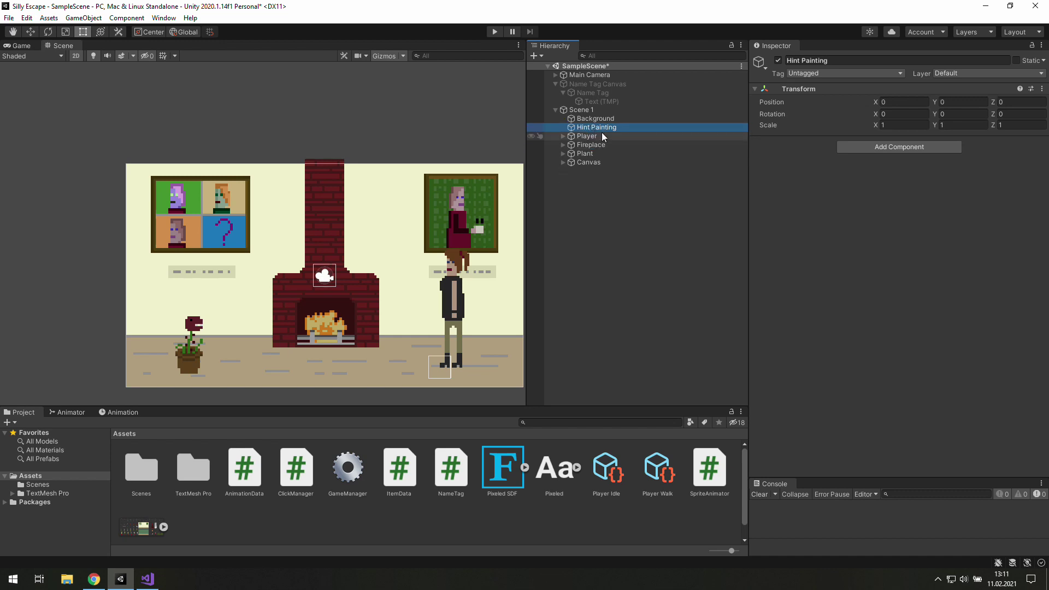
Add an Item Data component to Hint Painting and set its Required Item ID to -2.
left_click(904, 145)
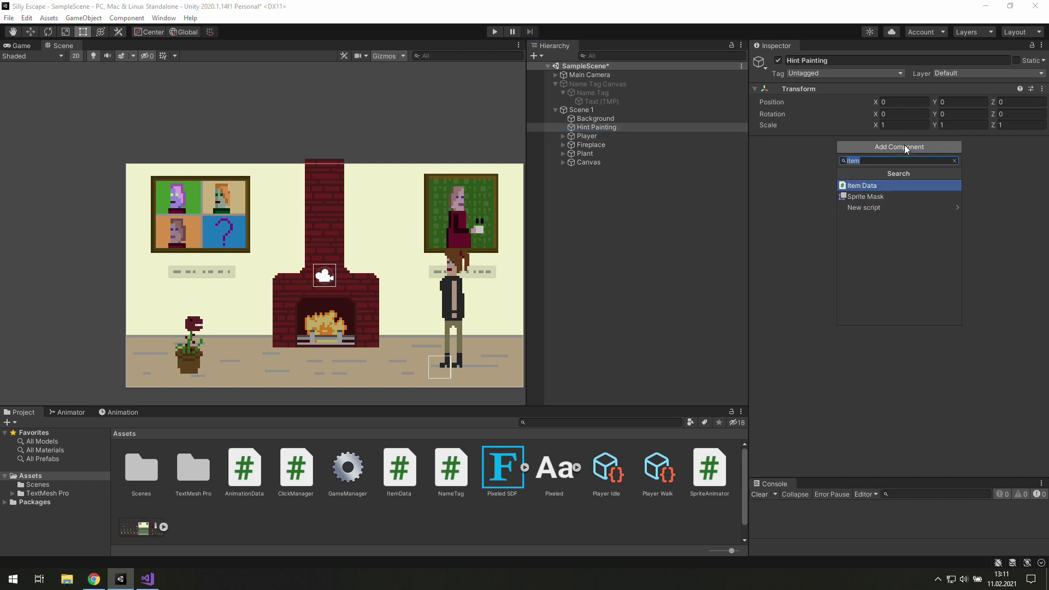
key("Return")
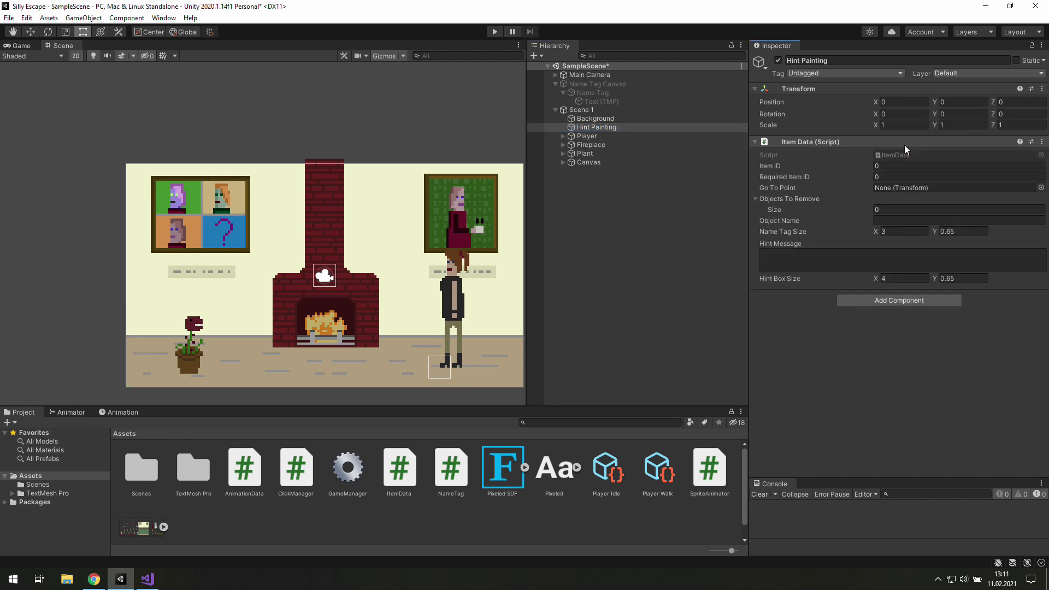
left_click(902, 176)
type("-1")
key("Return")
Switch to Visual Studio and review the requiredItemID condition in the TryGettingItem method of ClickManager.cs.
key("alt+Tab")
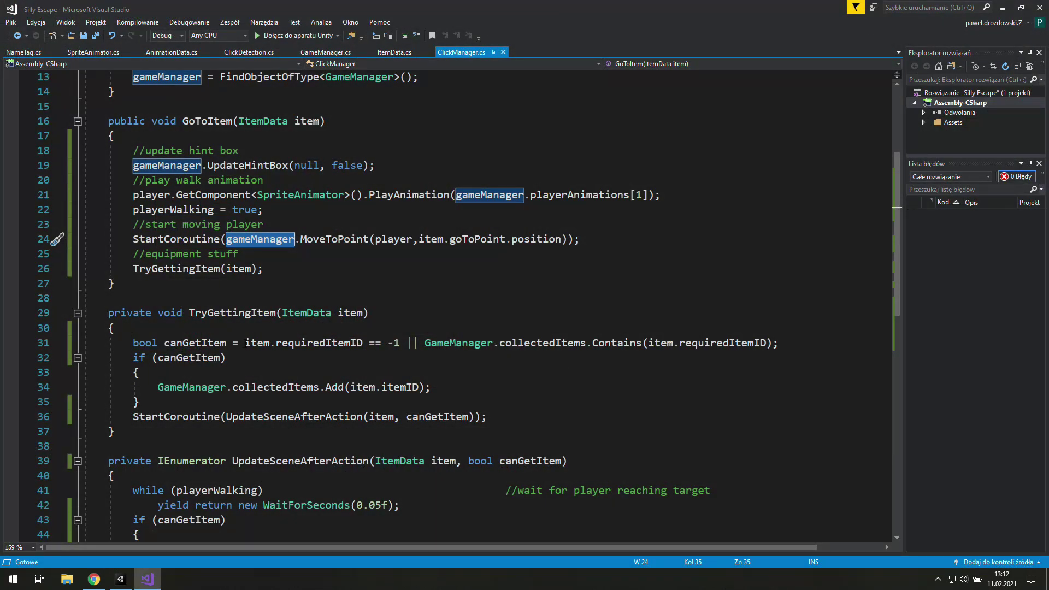
left_click_drag(244, 343, 401, 343)
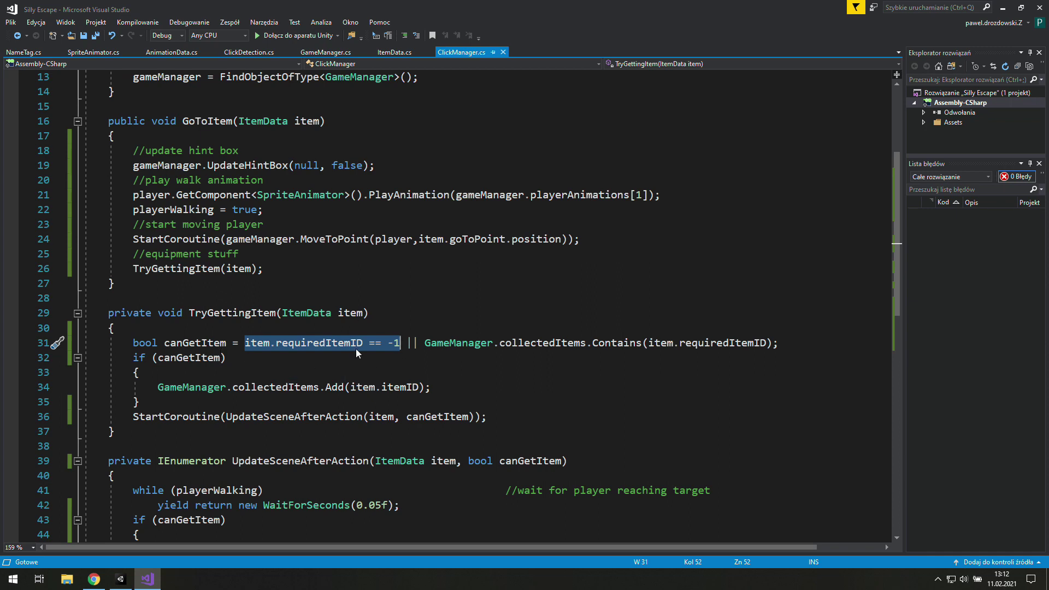
left_click(399, 316)
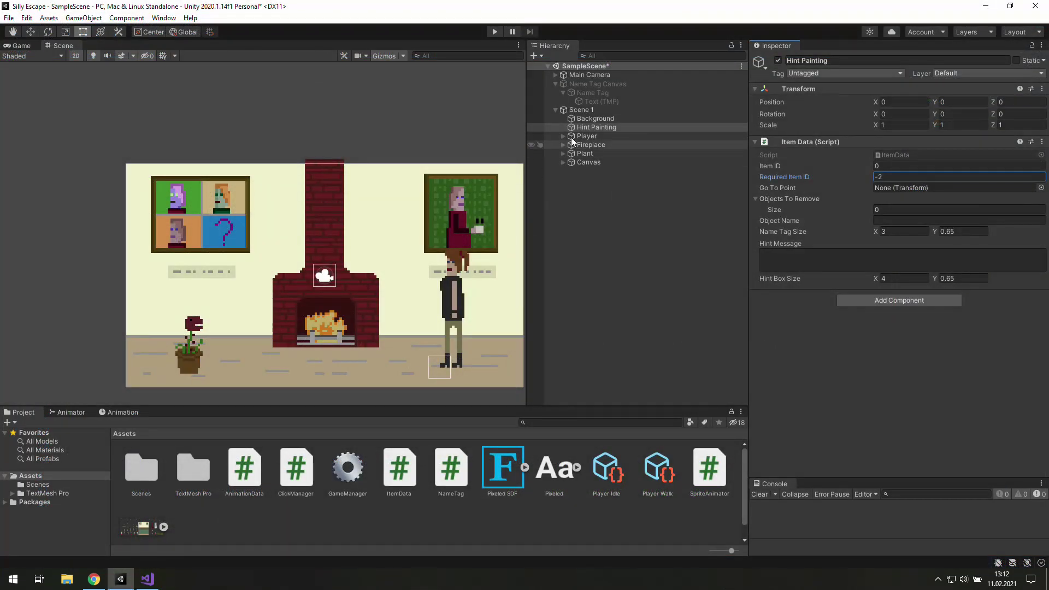
Give Hint Painting the hint message "The room on the right", the object name "Hint" and a Name Tag Size X of 2.7.
left_click(589, 119)
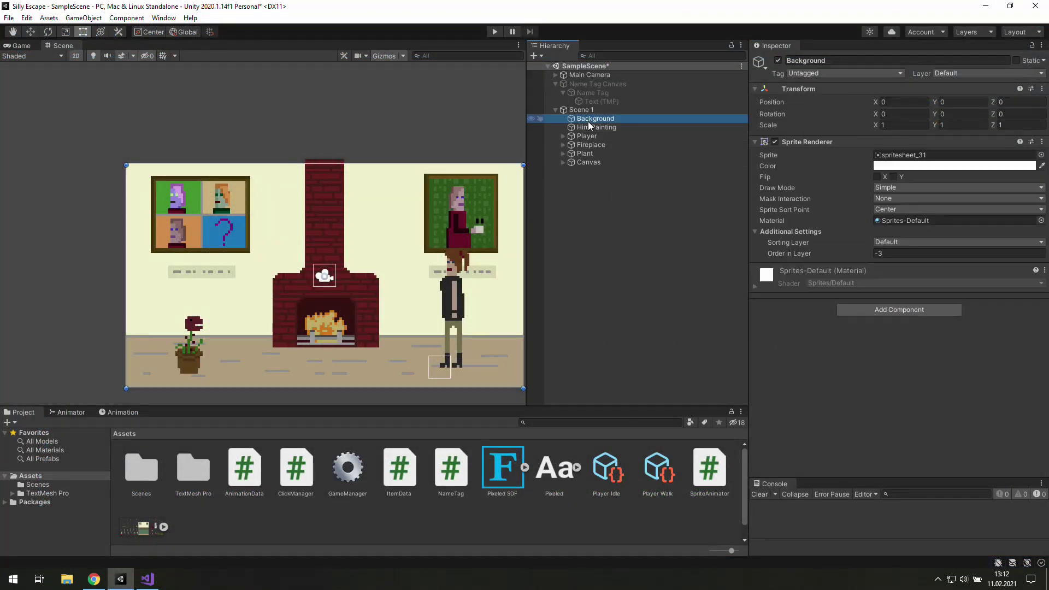
left_click(589, 127)
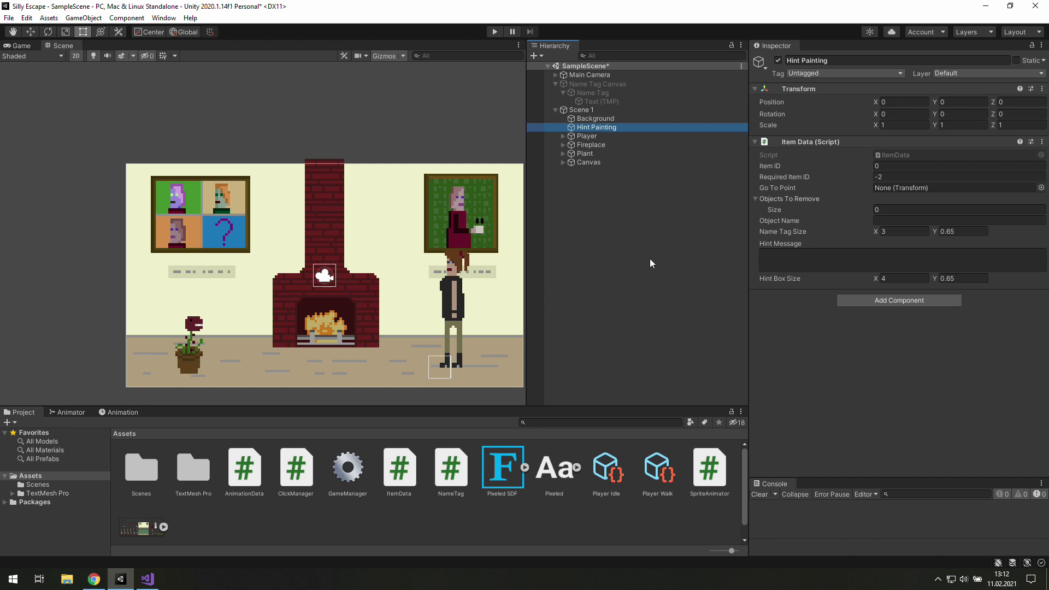
left_click(956, 165)
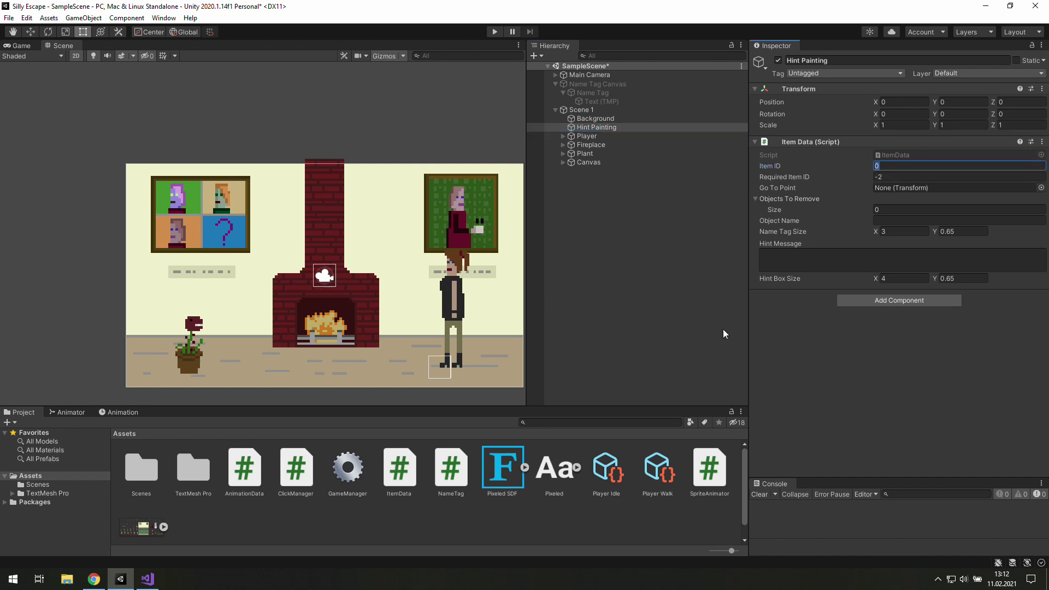
left_click(824, 256)
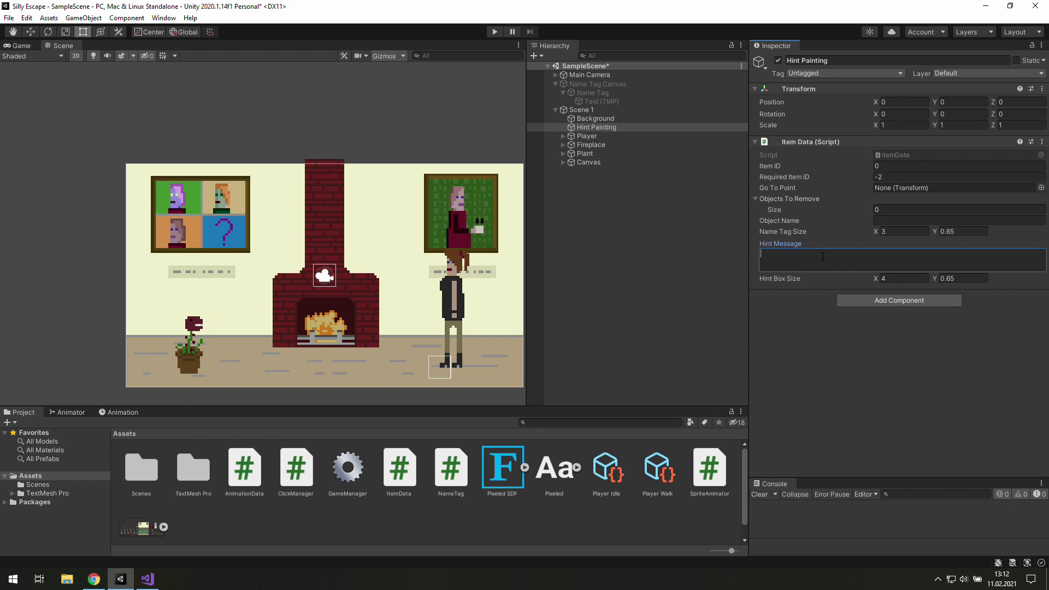
type("The room on the right")
left_click(887, 221)
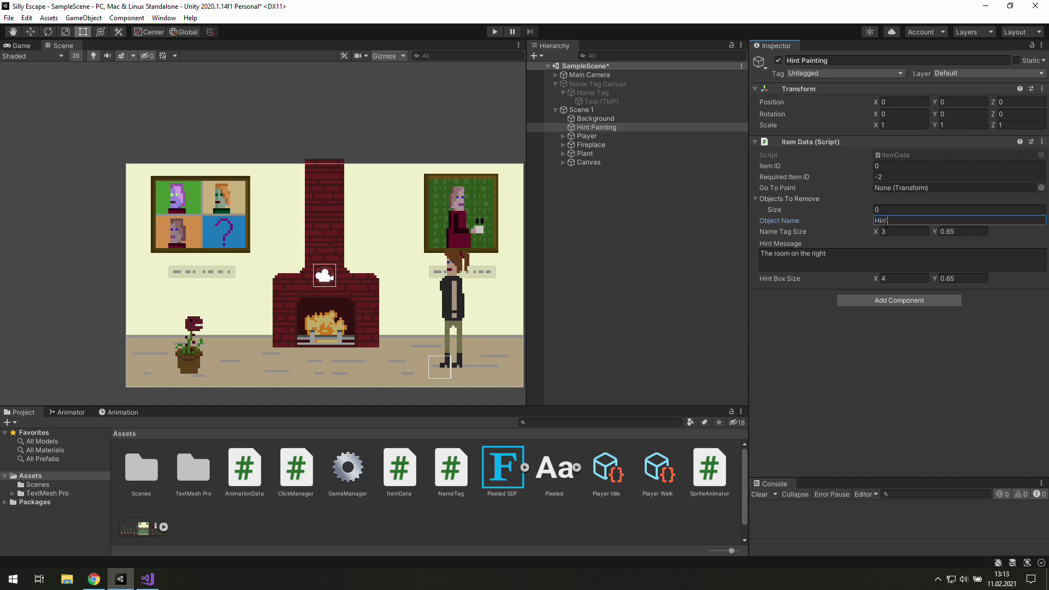
left_click(938, 251)
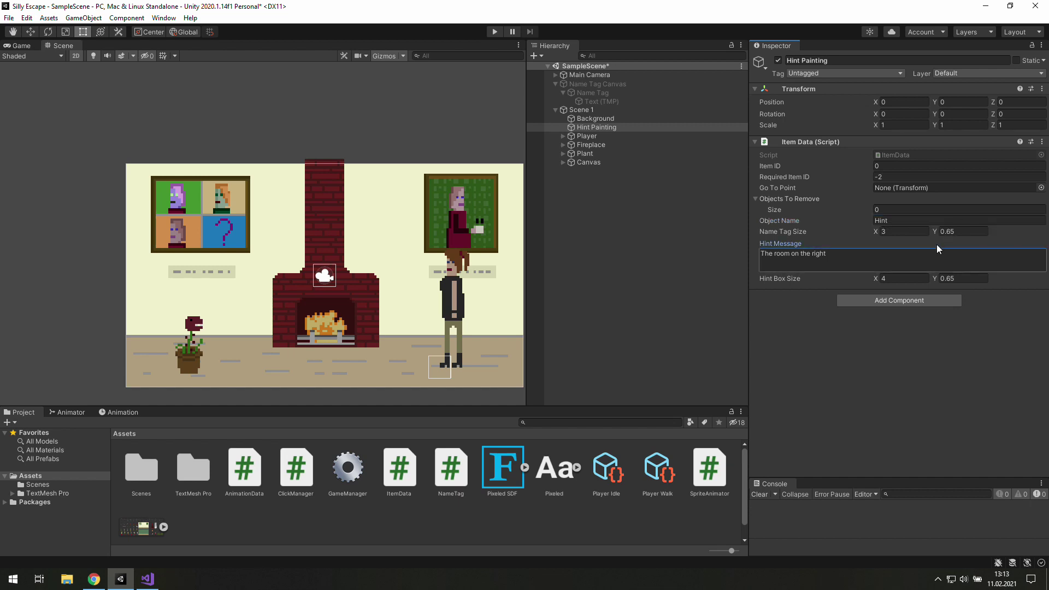
left_click(918, 232)
type("2")
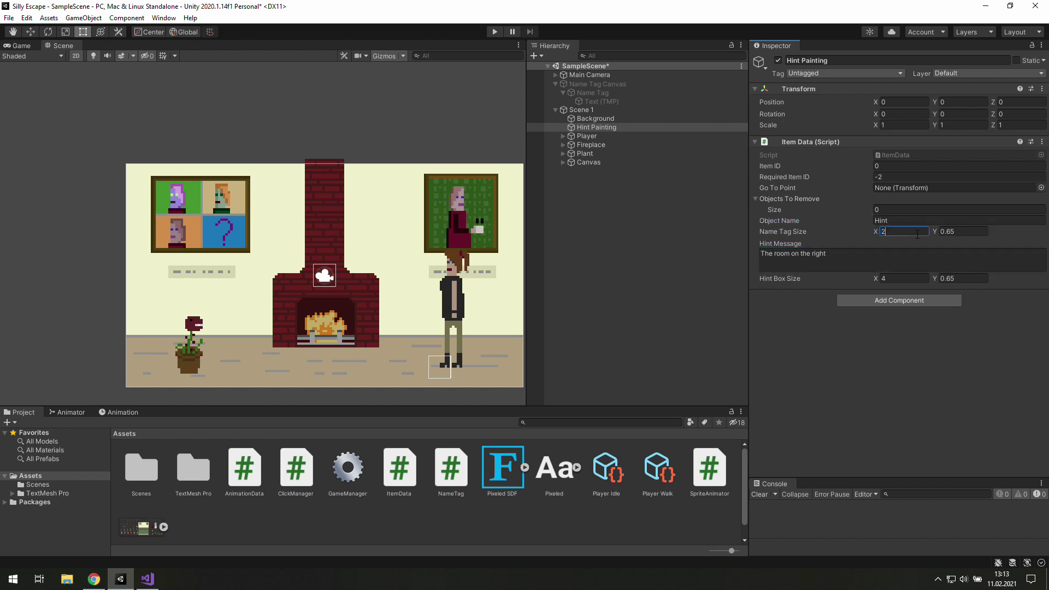
type(".78")
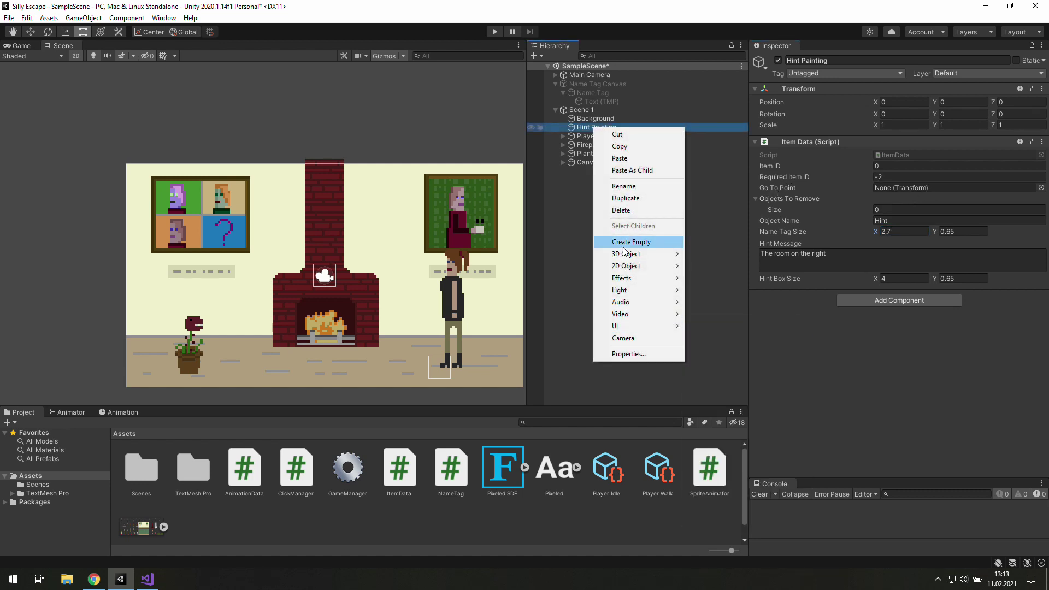
Create a Go To Point child of Hint Painting on the floor at about X -3.84, Y -3.44, and assign it as the item's go-to point.
left_click(628, 243)
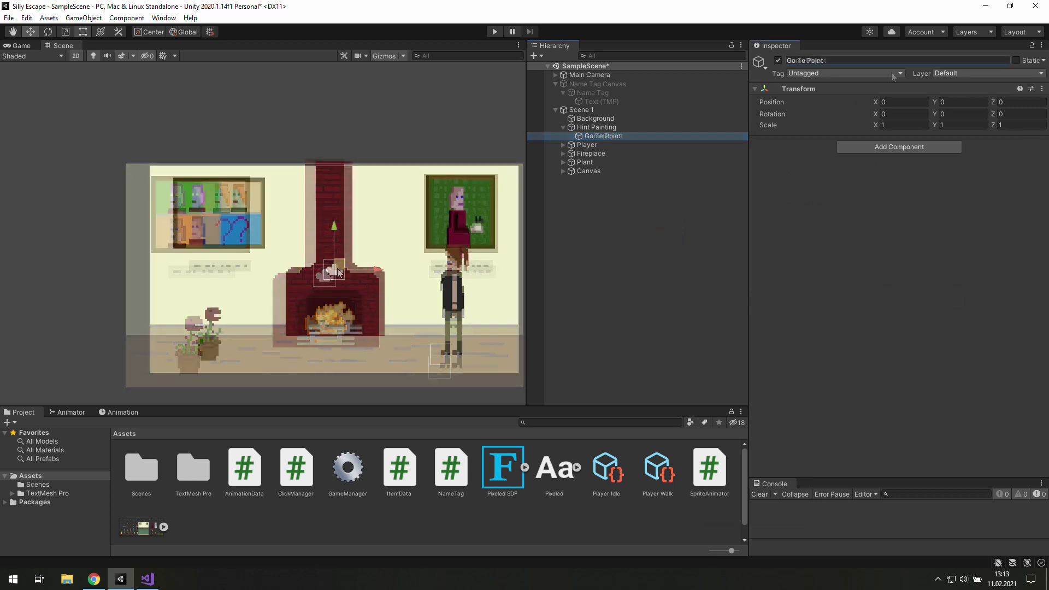
left_click_drag(299, 281, 257, 339)
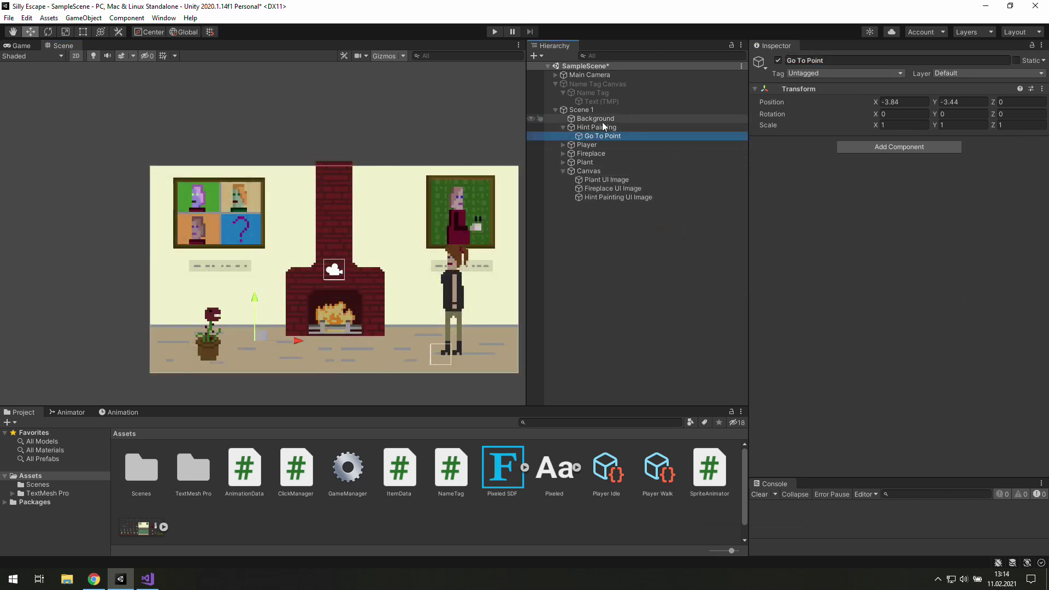
left_click(598, 127)
left_click_drag(601, 136, 957, 188)
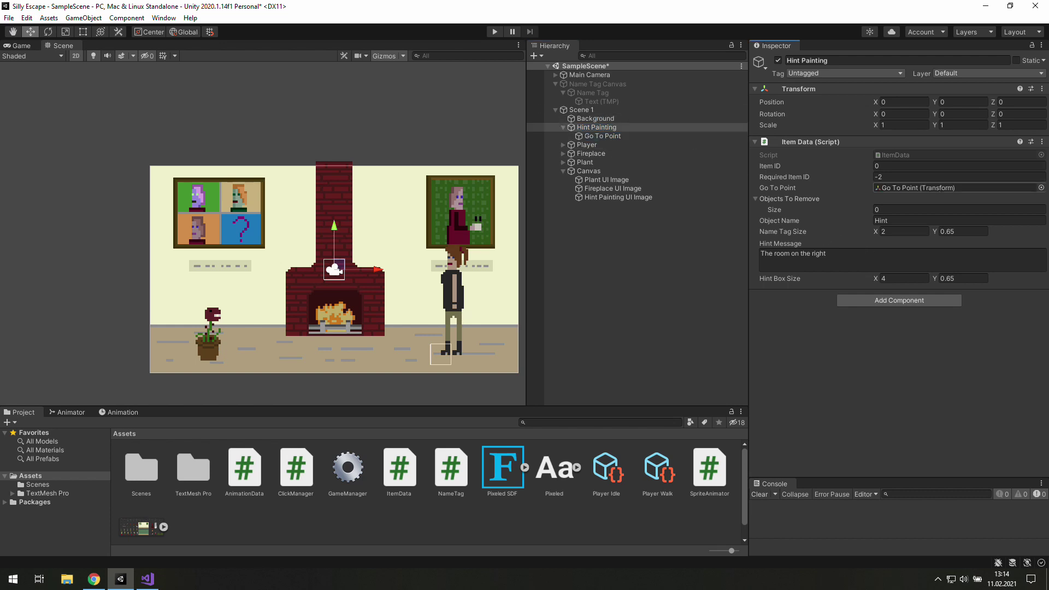
Assign Hint Painting as the item for the GoToItem and UpdateNameTag events of Hint Painting UI Image.
left_click(596, 196)
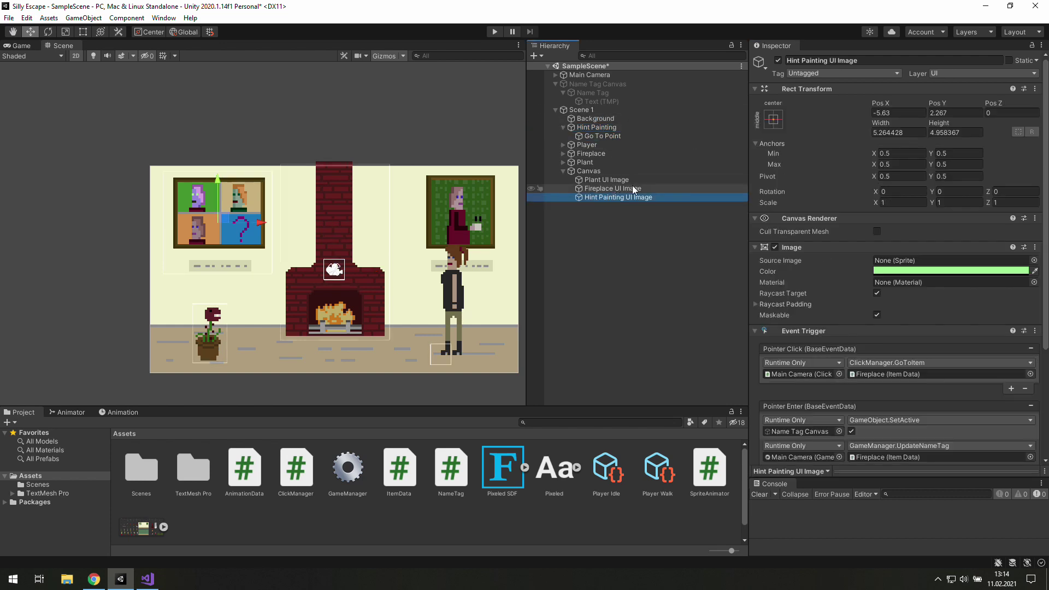
scroll(820, 241, "down", 5)
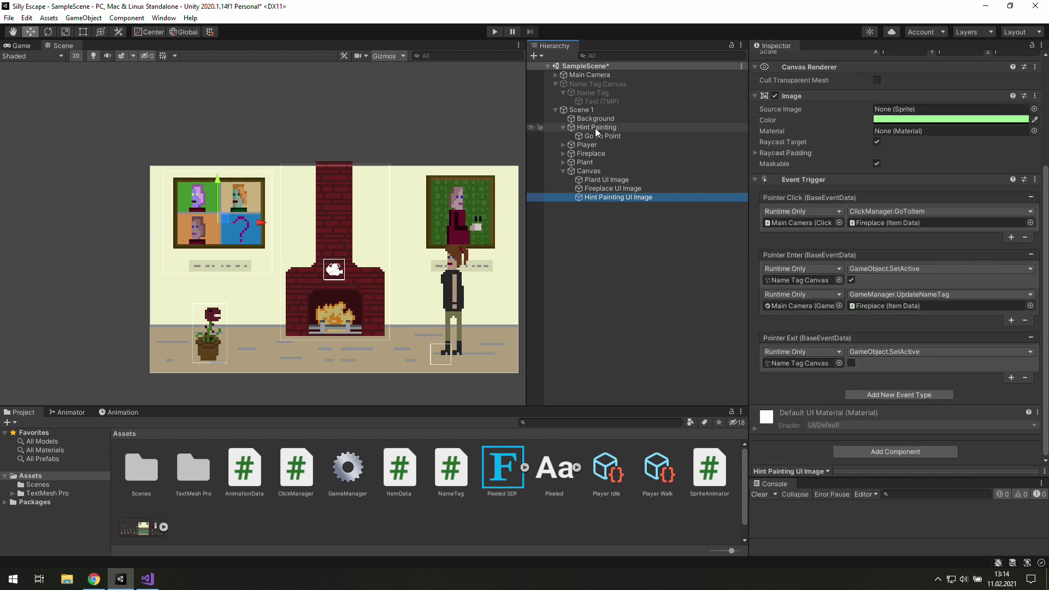
left_click_drag(596, 127, 902, 223)
left_click_drag(573, 130, 875, 308)
Run the game, send the character to the hint painting to check its message, and stop the game.
left_click(496, 31)
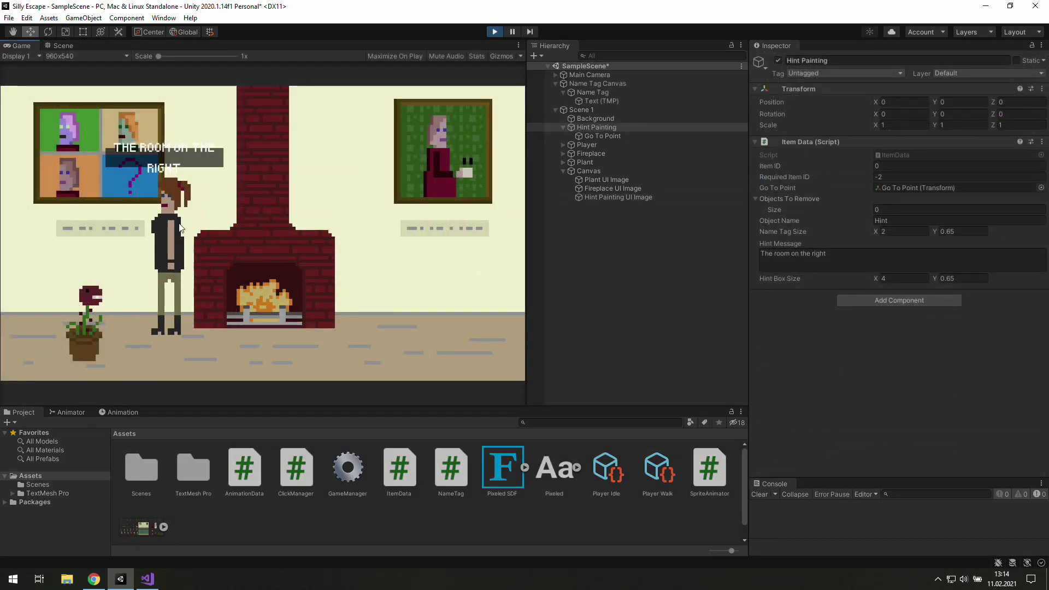
left_click(495, 31)
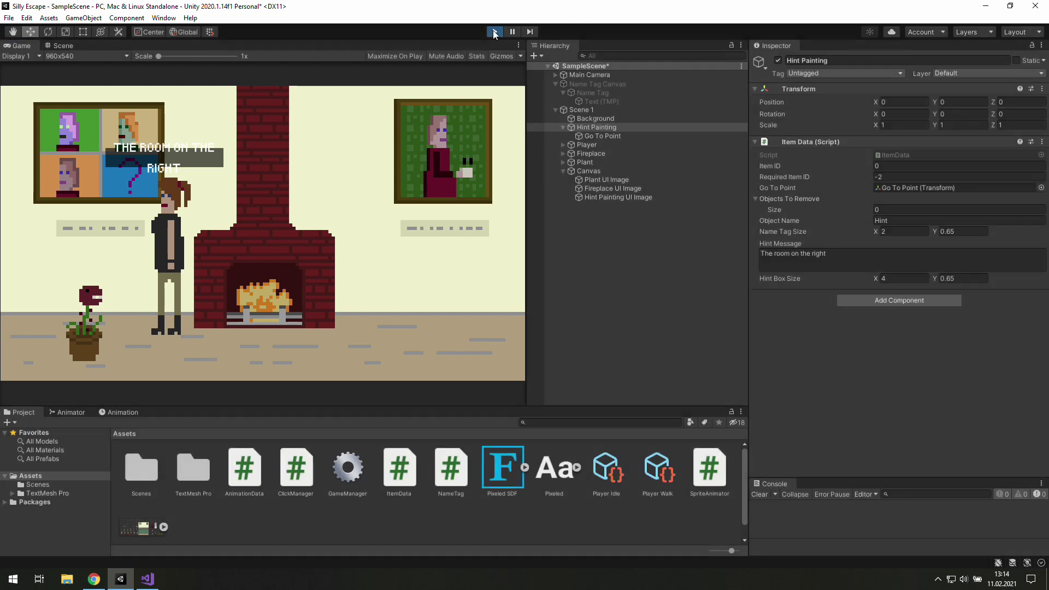
Set Hint Painting's Hint Box Size X to 5 and test its hint message in the running game.
left_click(905, 279)
type("5")
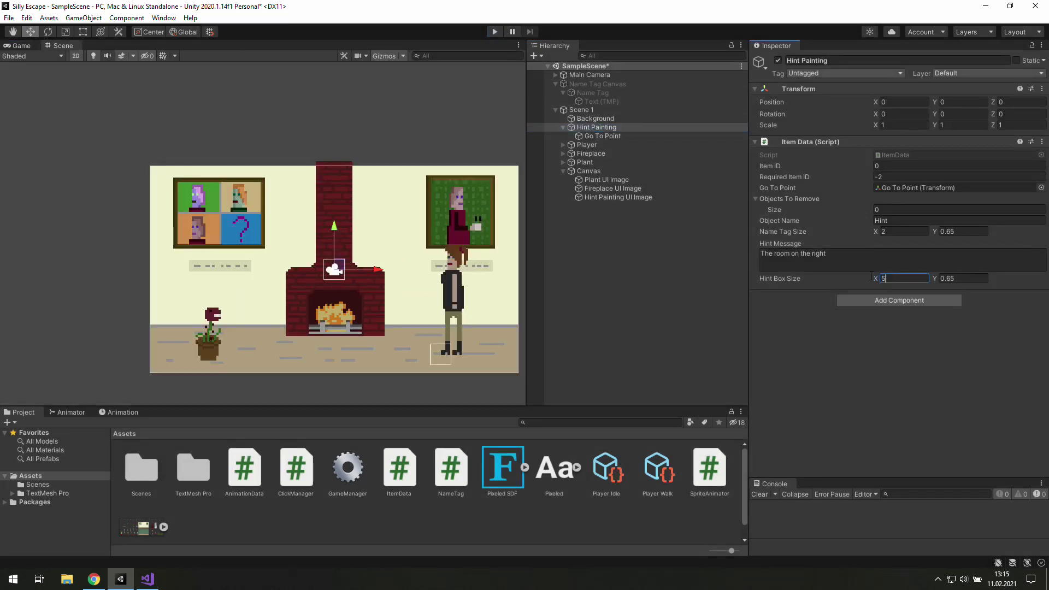
left_click(495, 32)
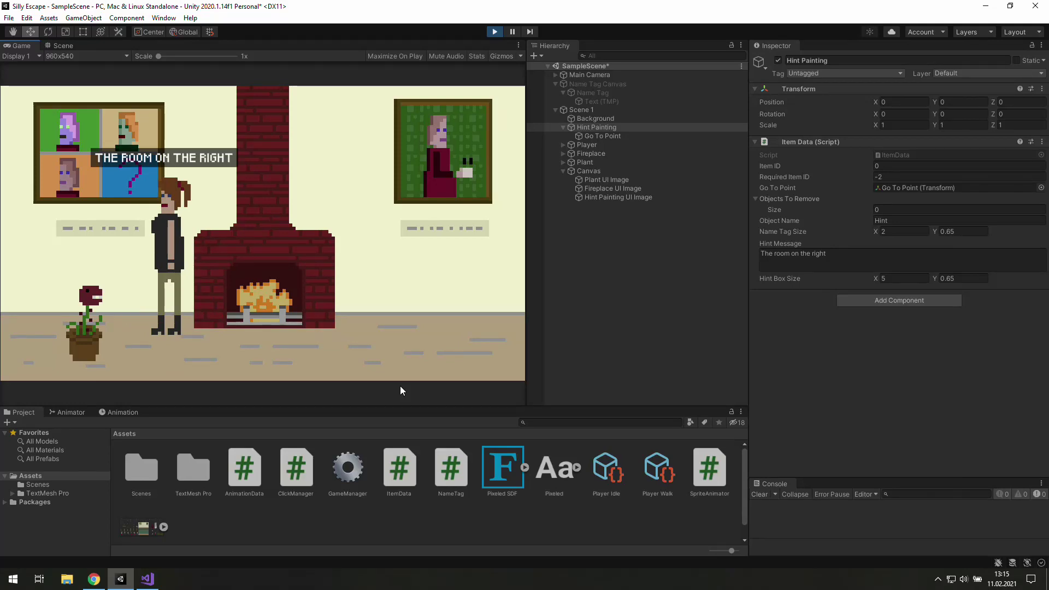
key("ctrl+p")
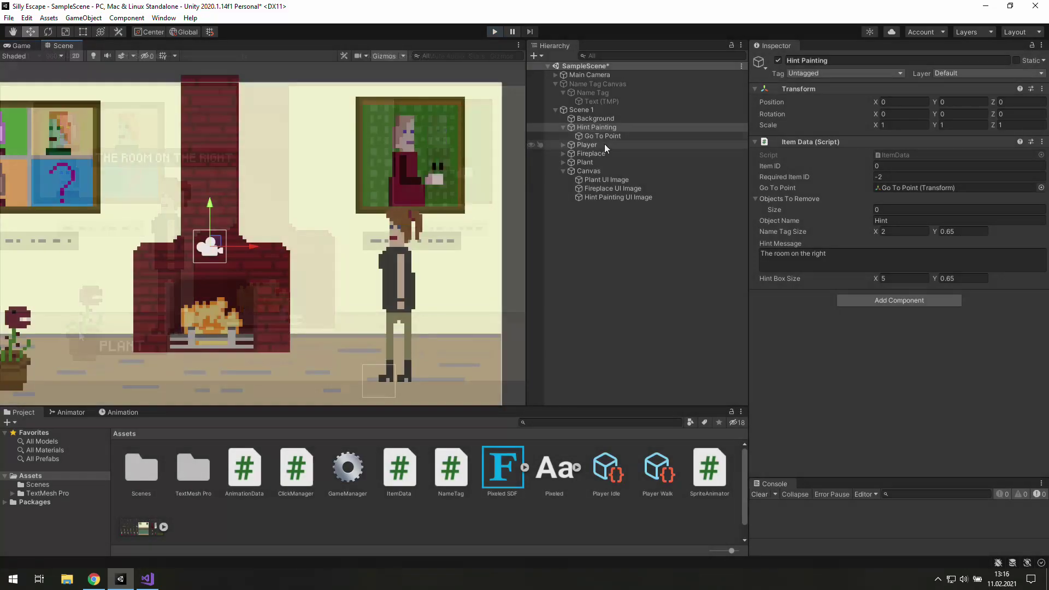
Duplicate Hint Painting, place the copy just below Background in Scene 1, and rename it Main Objective Painting.
left_click(619, 120)
left_click(611, 127)
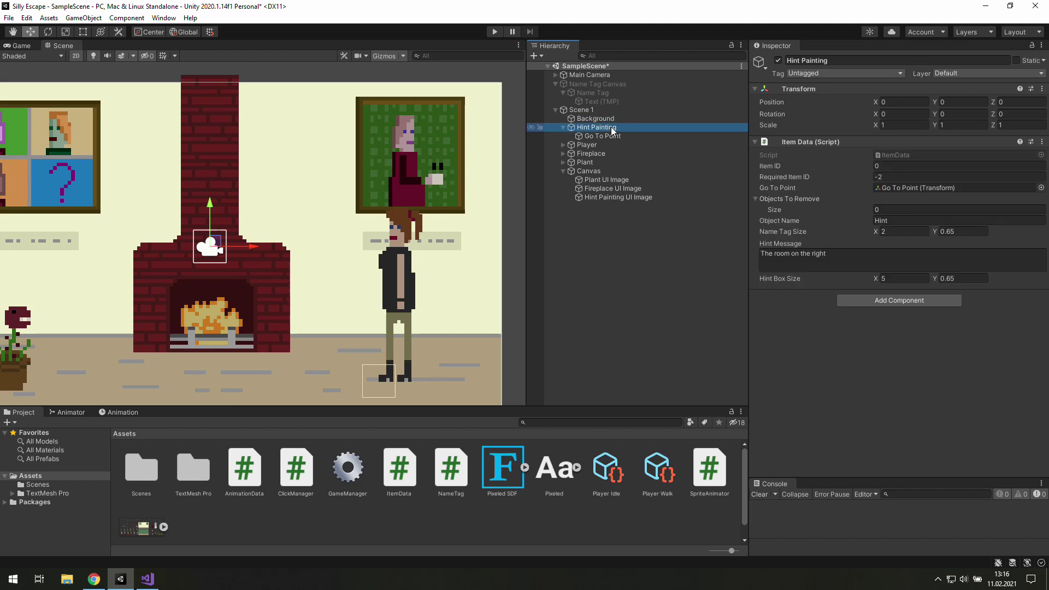
key("ctrl+d")
left_click_drag(605, 208, 600, 123)
left_click(563, 135)
left_click(851, 61)
type("Mai")
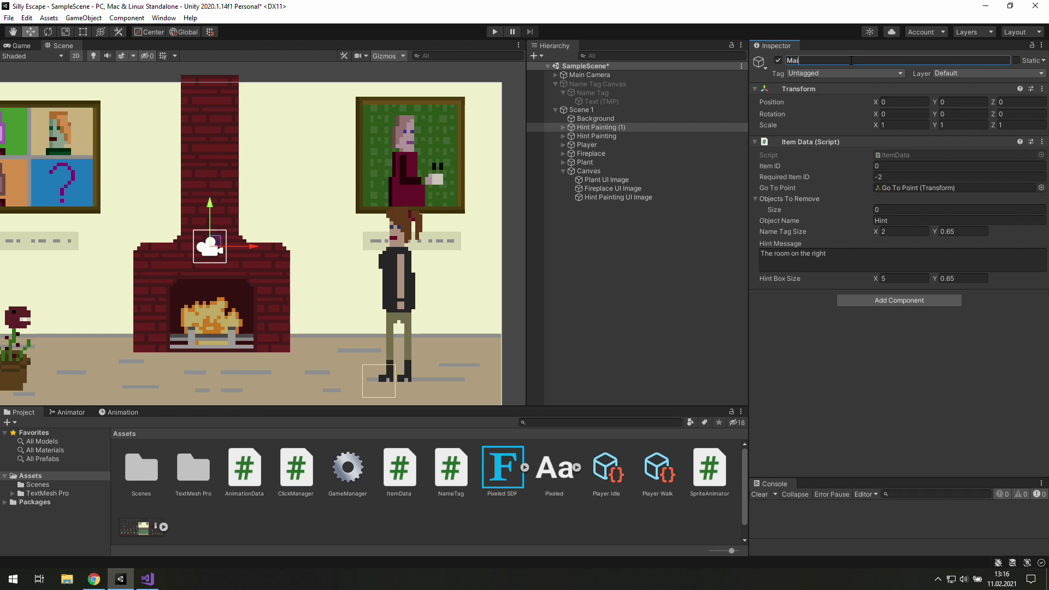
type("n Objective Painting")
key("Return")
Set the Object Name of Main Objective Painting to "Main Objective".
key("ctrl+c")
left_click(919, 221)
key("ctrl+v")
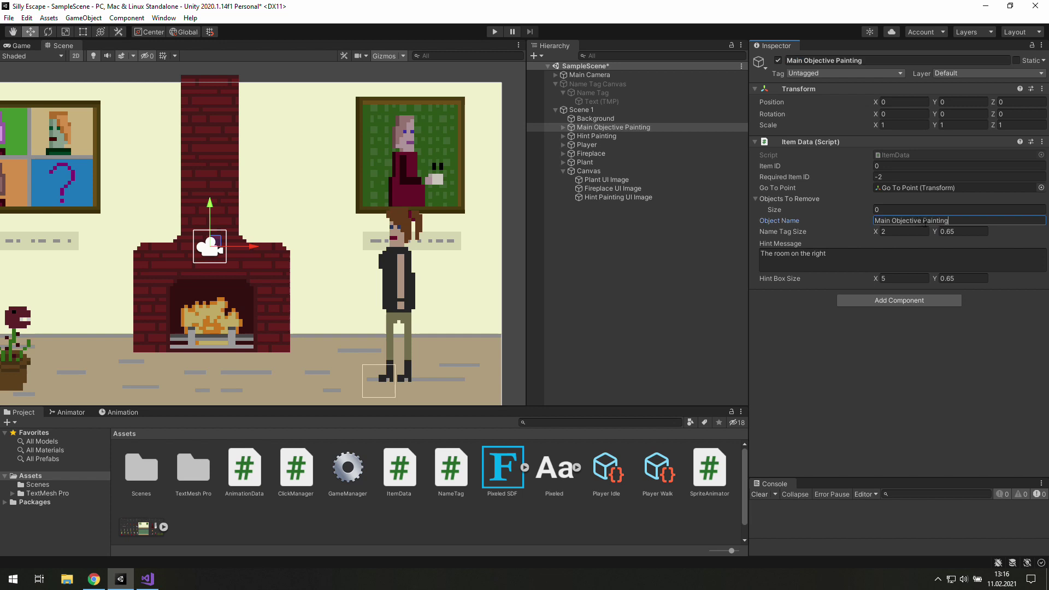
key("BackSpace")
key("BackSpace")
key("BackSpace")
key("BackSpace")
key("BackSpace")
key("BackSpace")
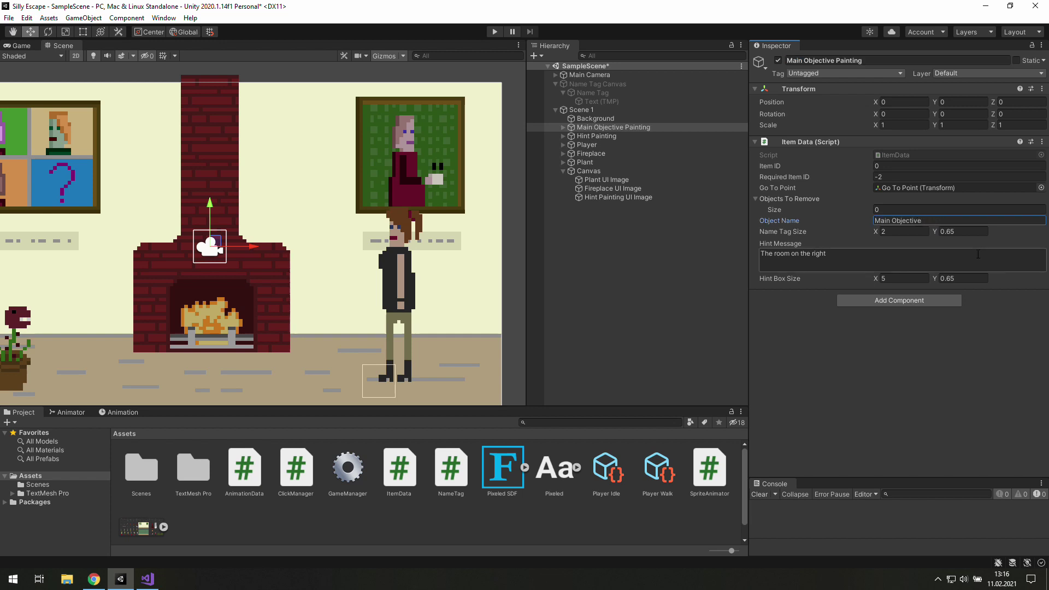
Change Main Objective Painting's hint message to "Escape with santa" and set its Hint Box Size X to 4.
left_click(857, 262)
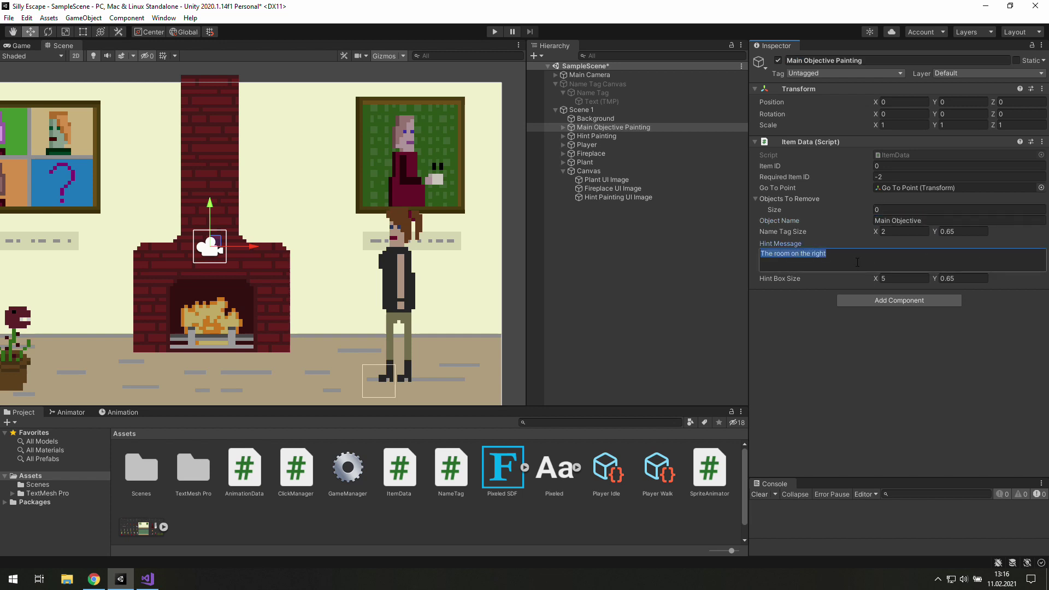
type("Escape with santa")
left_click(907, 279)
type("4")
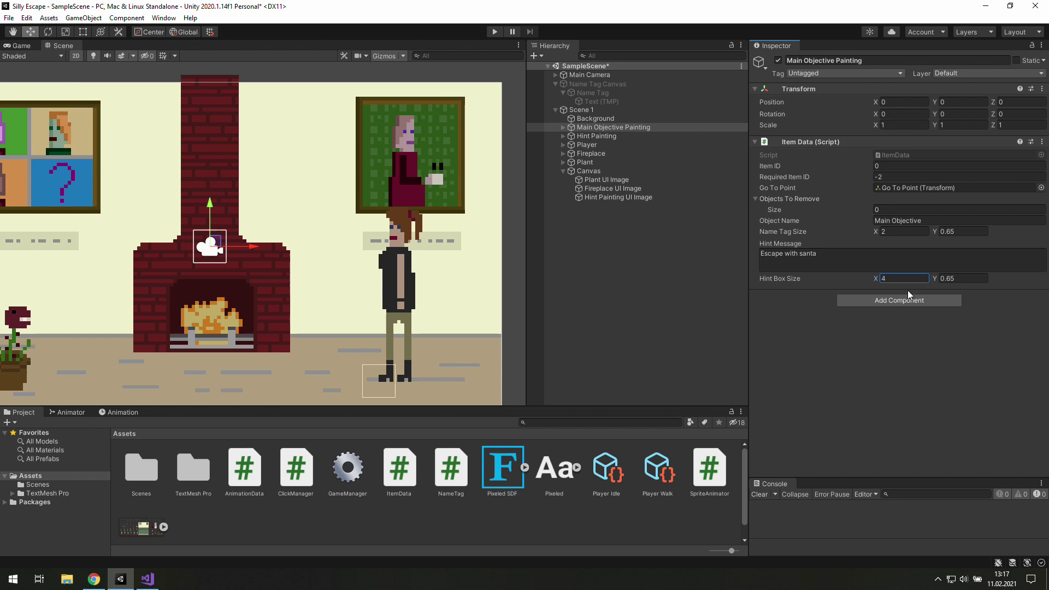
Set Main Objective Painting's Name Tag Size X to 3.4, and run the game briefly to check it.
left_click(902, 232)
type("3.4")
left_click(494, 31)
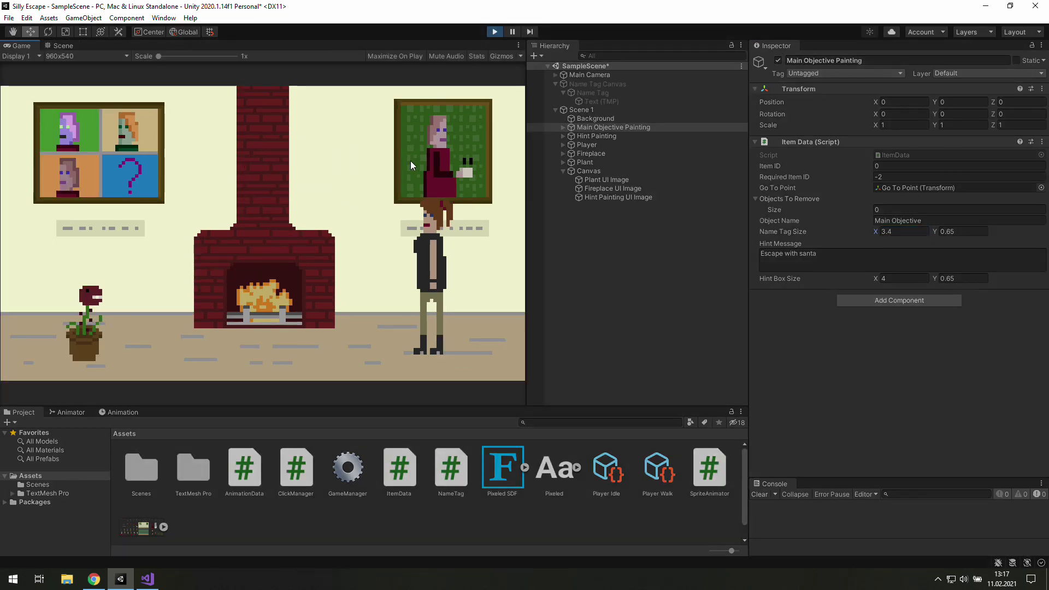
left_click(494, 32)
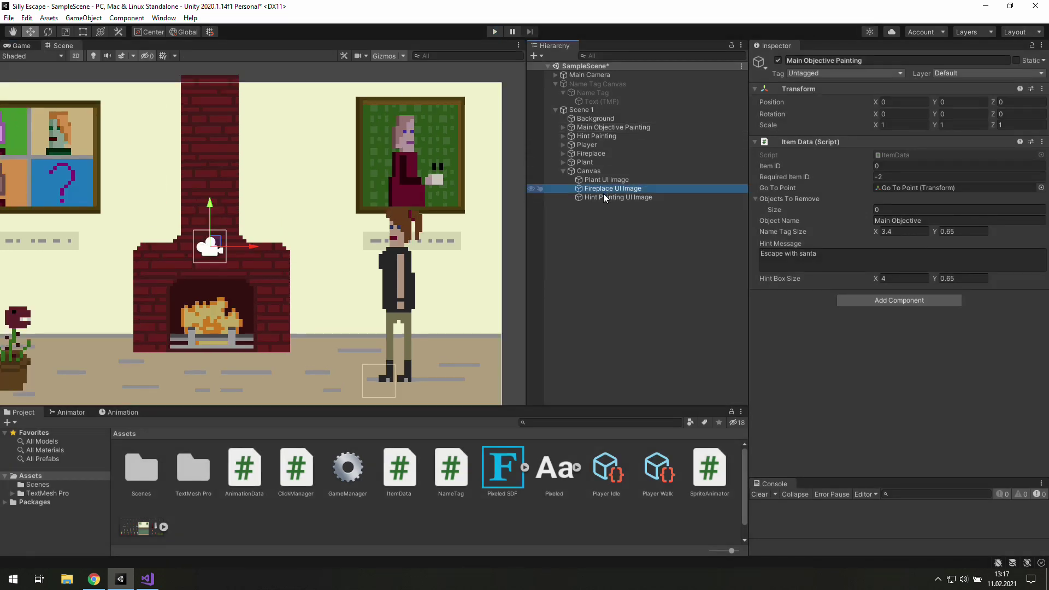
Duplicate Hint Painting UI Image inside the Canvas and rename the copy Main Objective Painting UI Image.
left_click(604, 196)
key("ctrl+d")
double_click(794, 60)
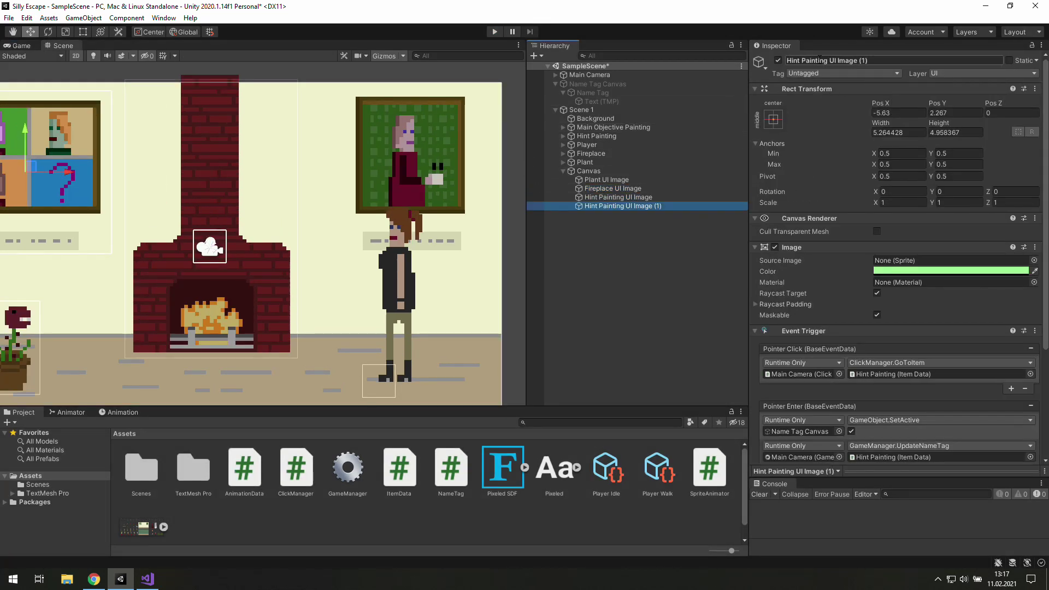
type("Main Objectiv")
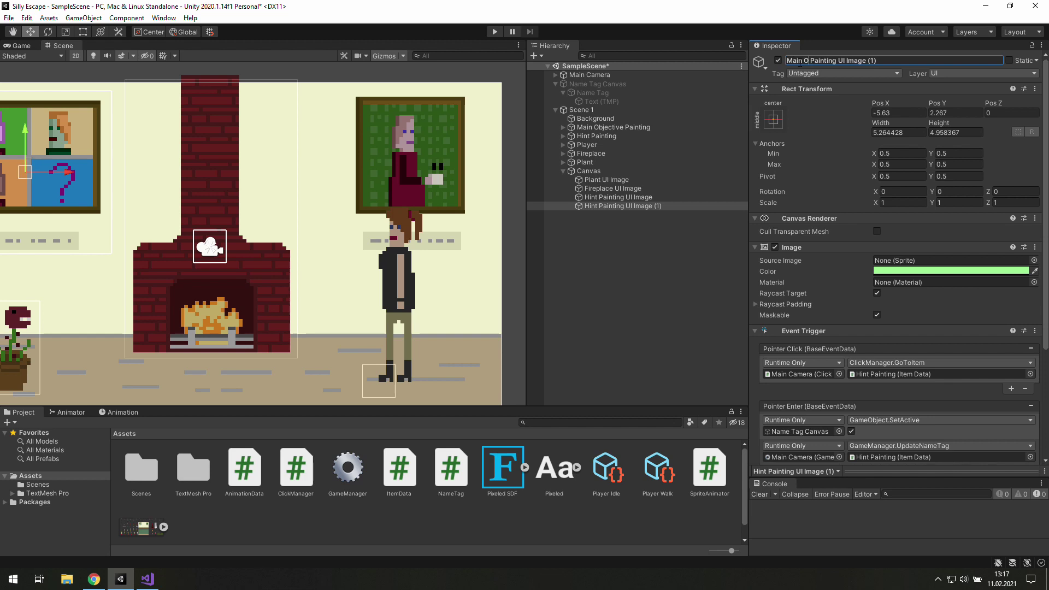
type("e")
key("Return")
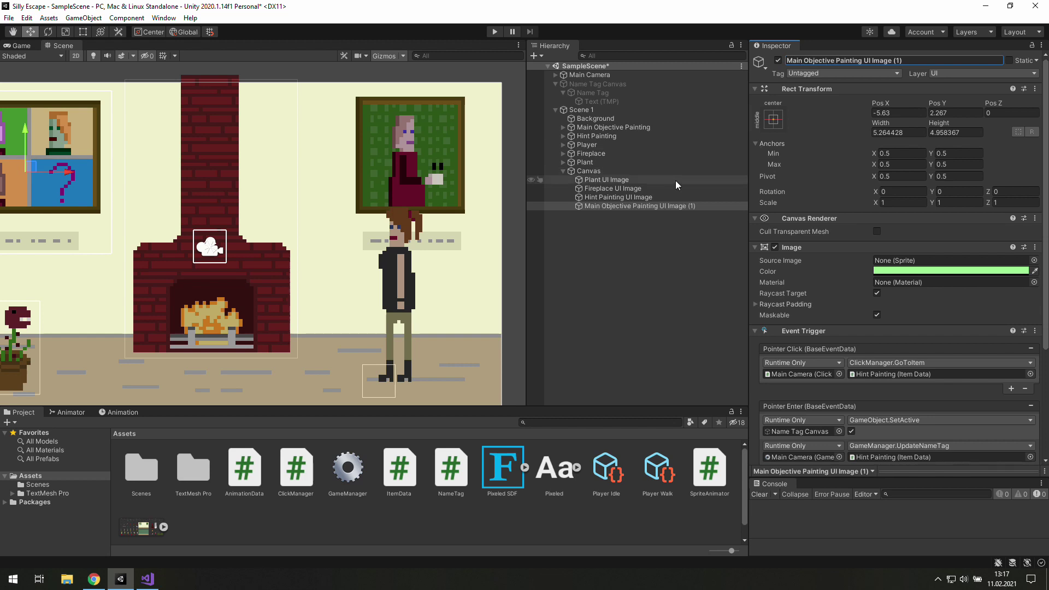
key("BackSpace")
key("BackSpace")
key("BackSpace")
key("BackSpace")
key("Return")
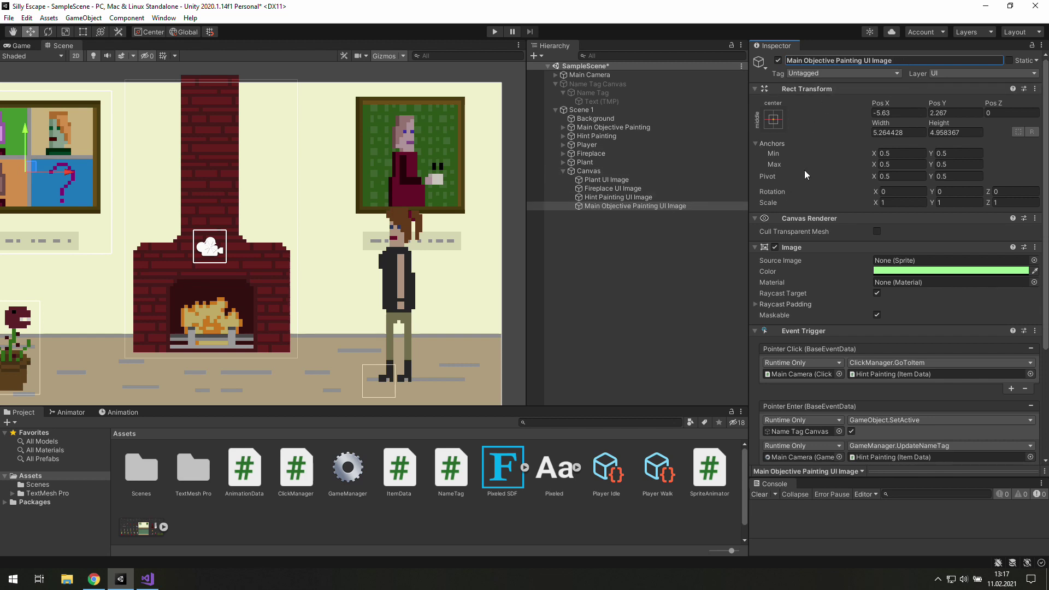
Assign Main Objective Painting as the item data for the UI image's GoToItem click event and UpdateNameTag enter event.
scroll(838, 304, "down", 3)
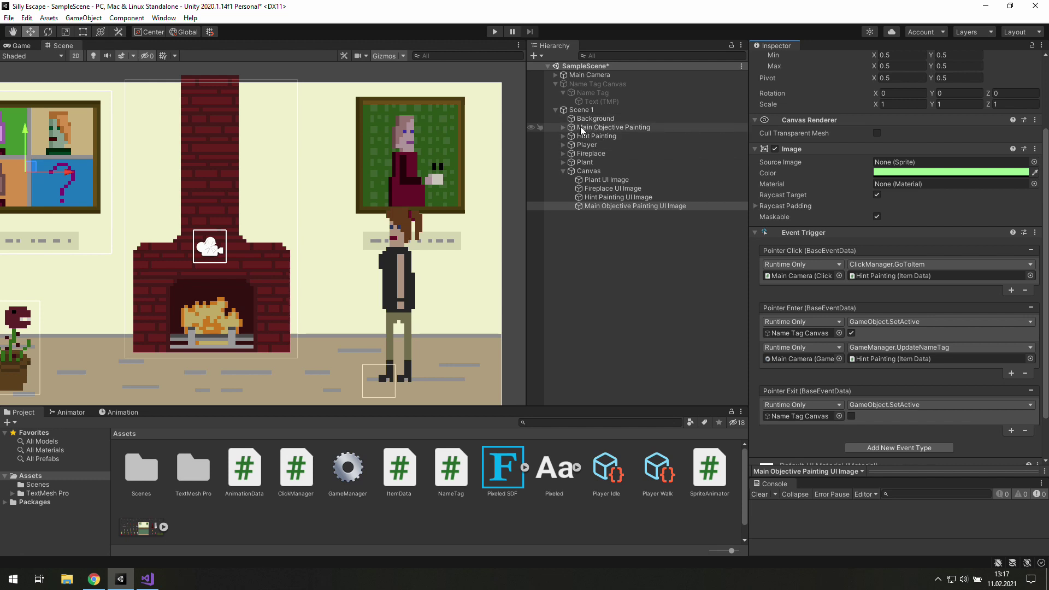
mouse_move(581, 127)
left_mouse_down()
mouse_move(938, 358)
mouse_move(938, 275)
left_mouse_up()
left_click_drag(607, 127, 937, 359)
Fit Main Objective Painting UI Image over the green painting with width 4, at about X 6.07, Y 2.21.
scroll(48, 197, "down", 2)
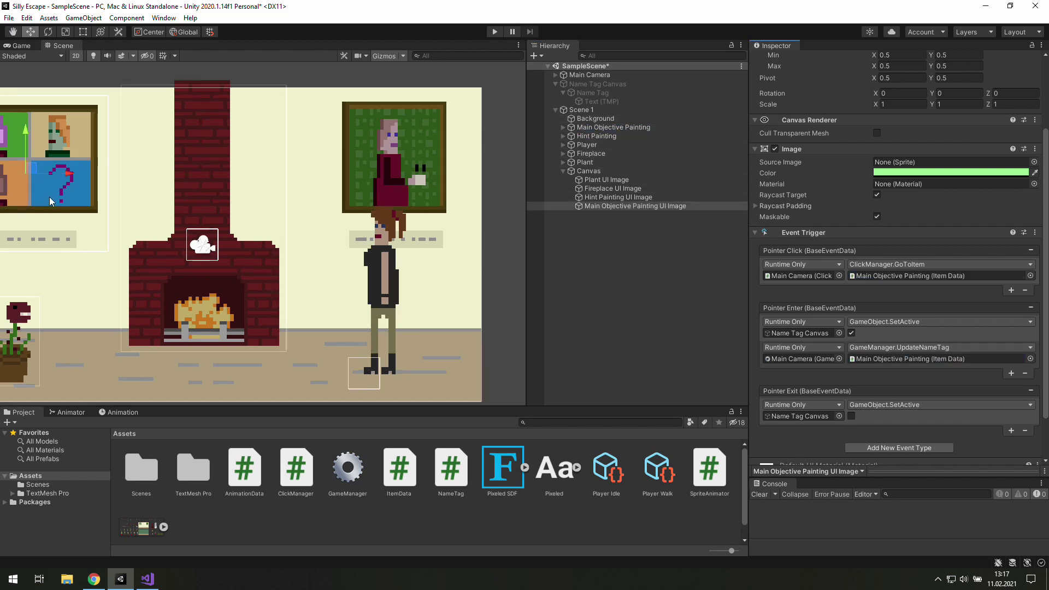
mouse_move(62, 171)
left_mouse_down()
mouse_move(401, 198)
mouse_move(393, 192)
left_mouse_up()
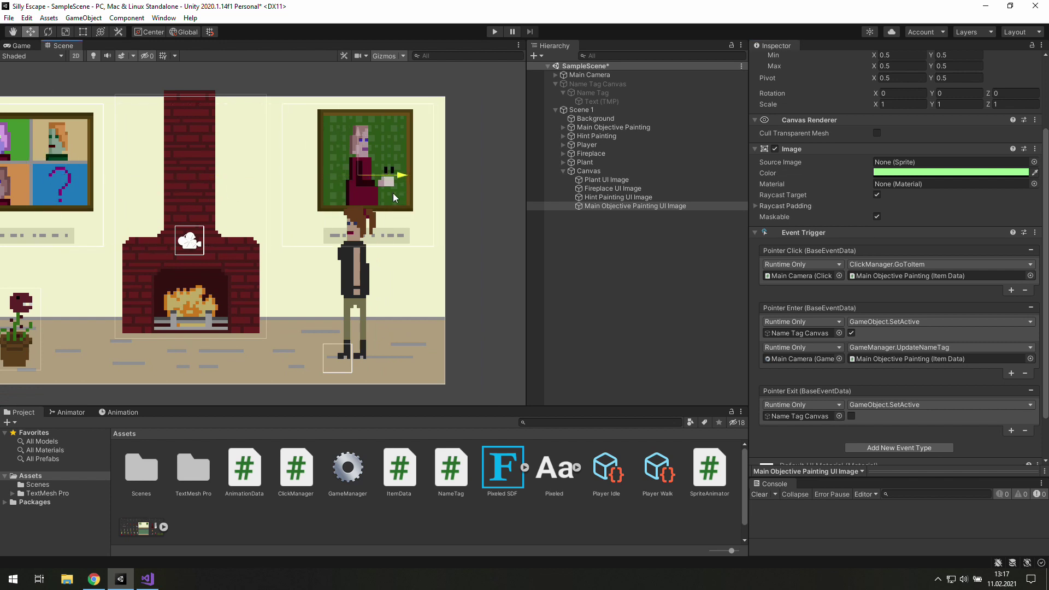
left_click(83, 32)
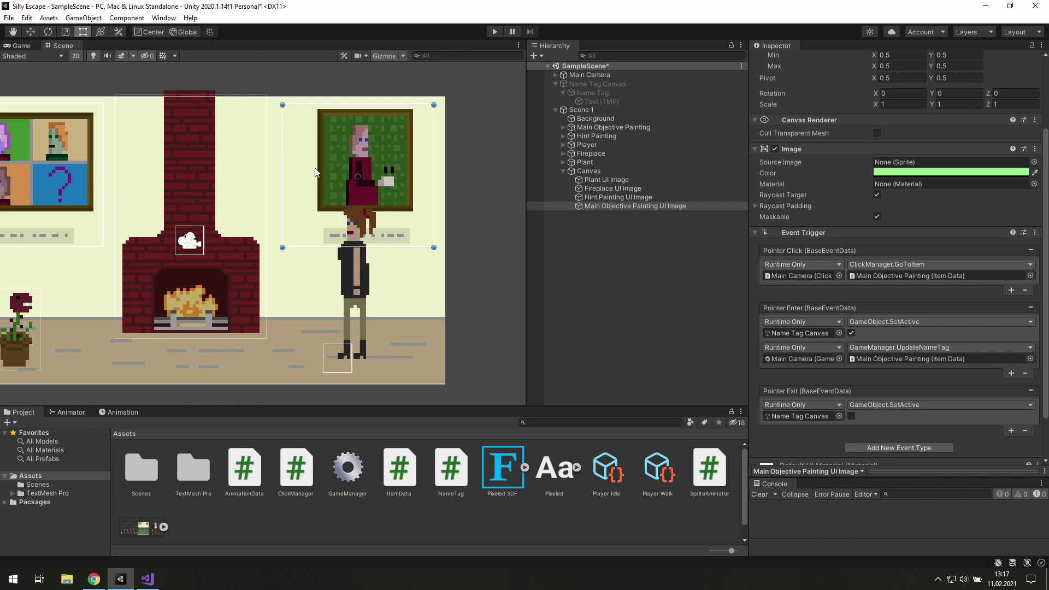
scroll(912, 137, "up", 3)
left_click(912, 137)
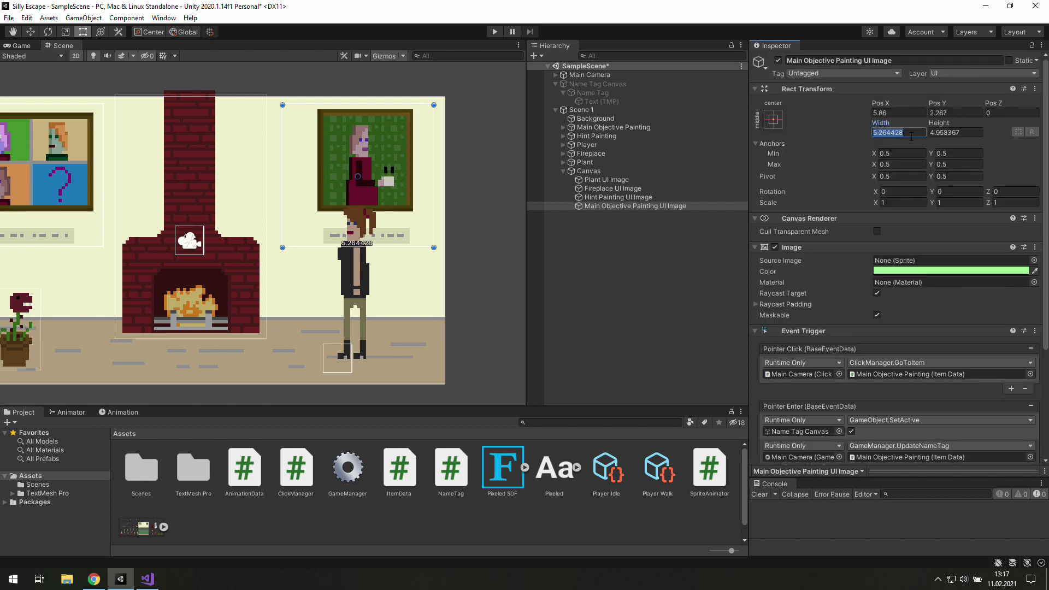
type("4")
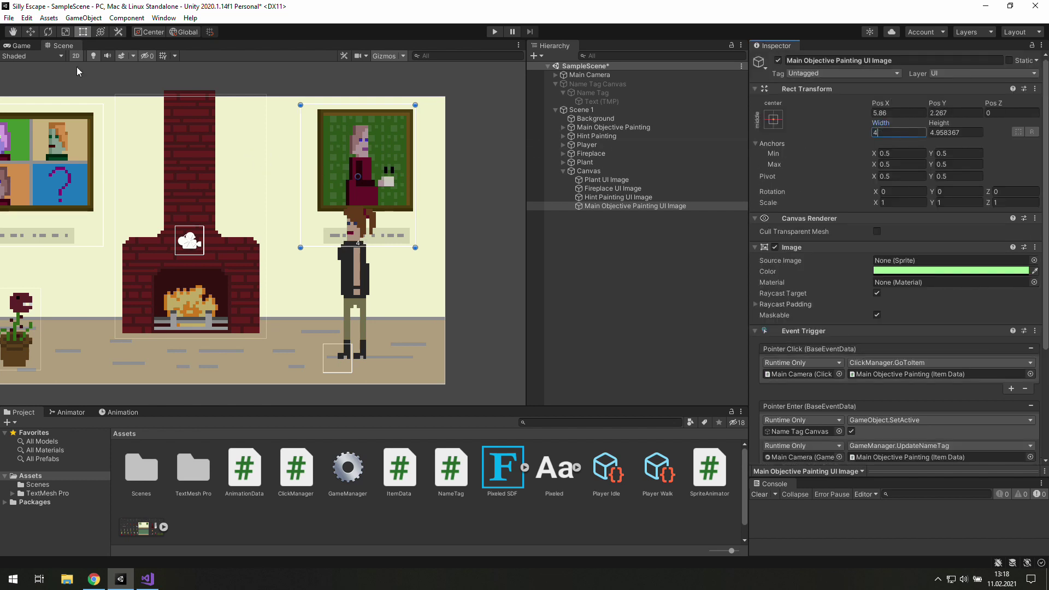
left_click(31, 32)
left_click_drag(397, 171, 402, 171)
left_click_drag(363, 132, 363, 136)
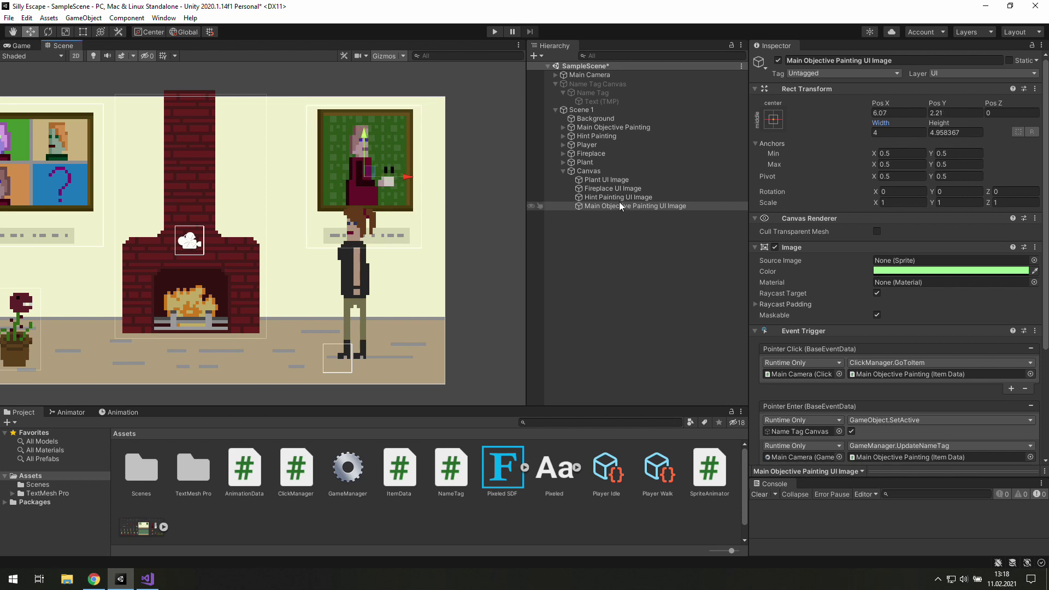
Move Main Objective Painting's Go To Point to about X 6.95 beneath the green painting, and run the game briefly to check it.
left_click(587, 129)
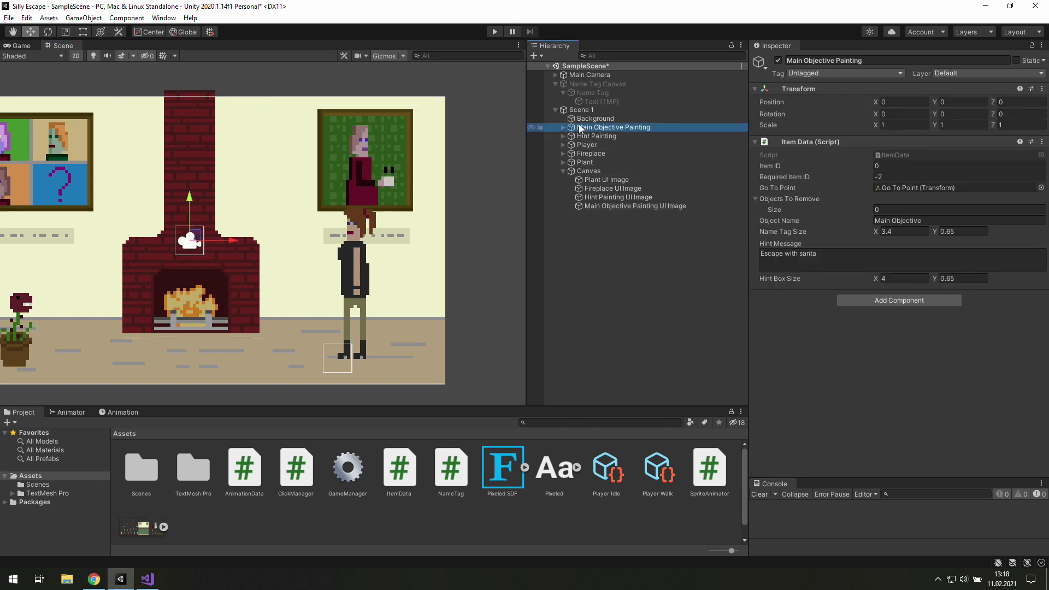
left_click(563, 127)
left_click(588, 136)
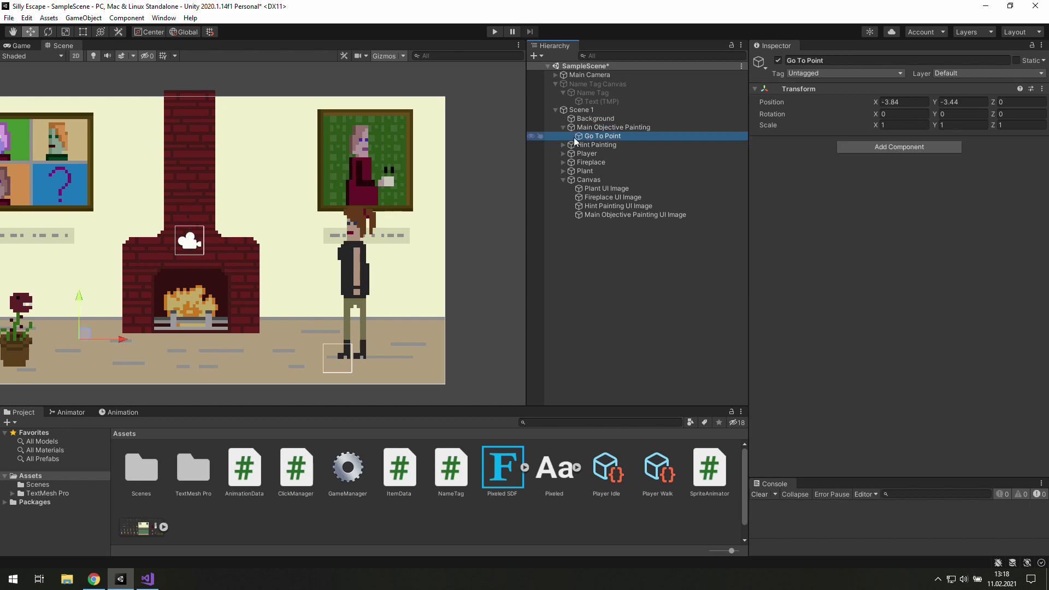
left_click_drag(125, 340, 433, 336)
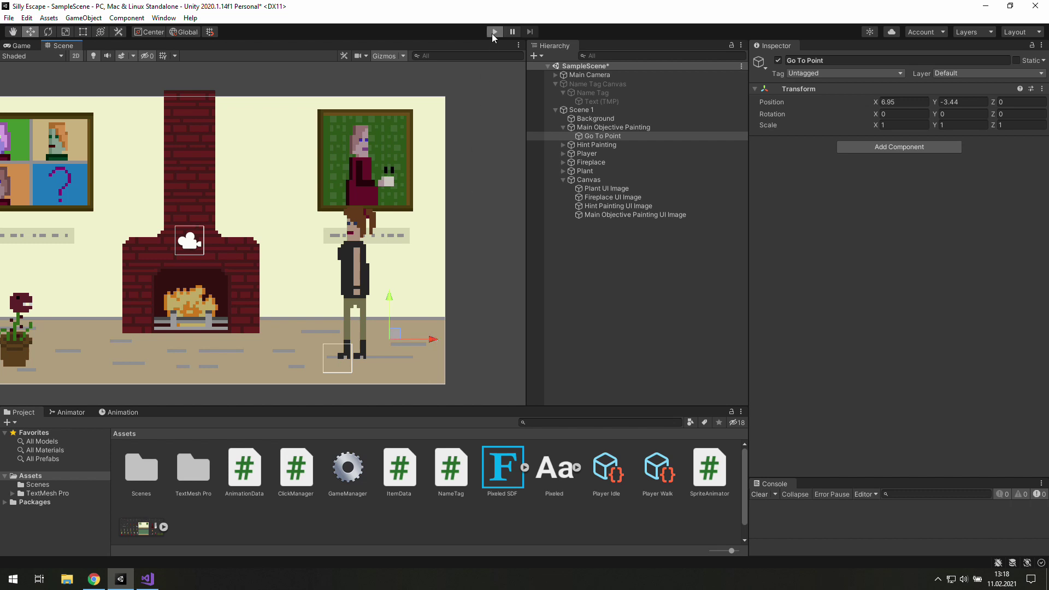
left_click(493, 32)
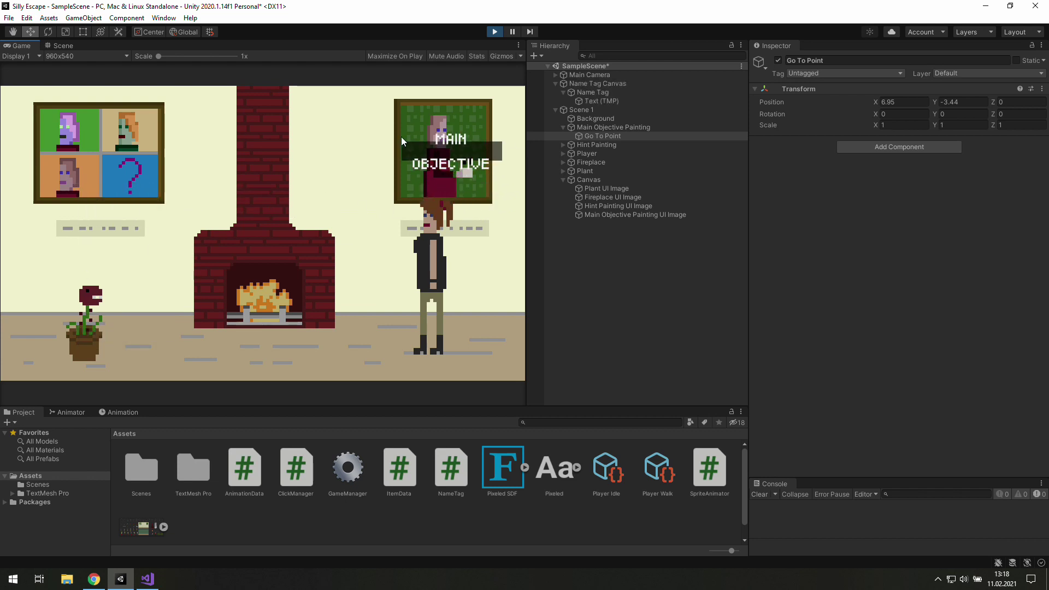
left_click(492, 32)
Set Main Objective Painting's Name Tag Size X to 4, and run the game to check the name tag over the painting.
left_click(601, 128)
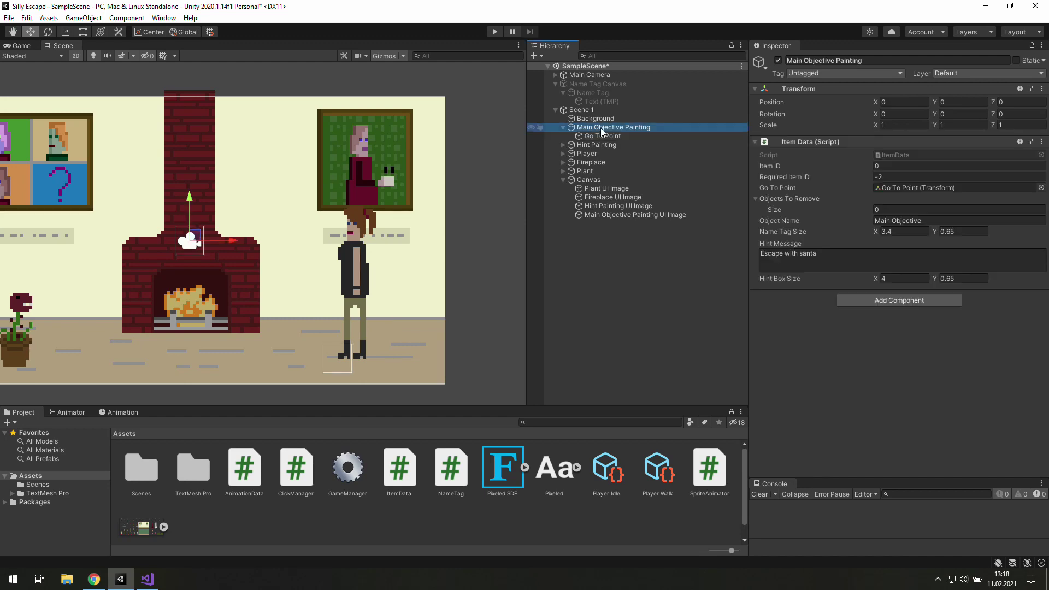
left_click(926, 232)
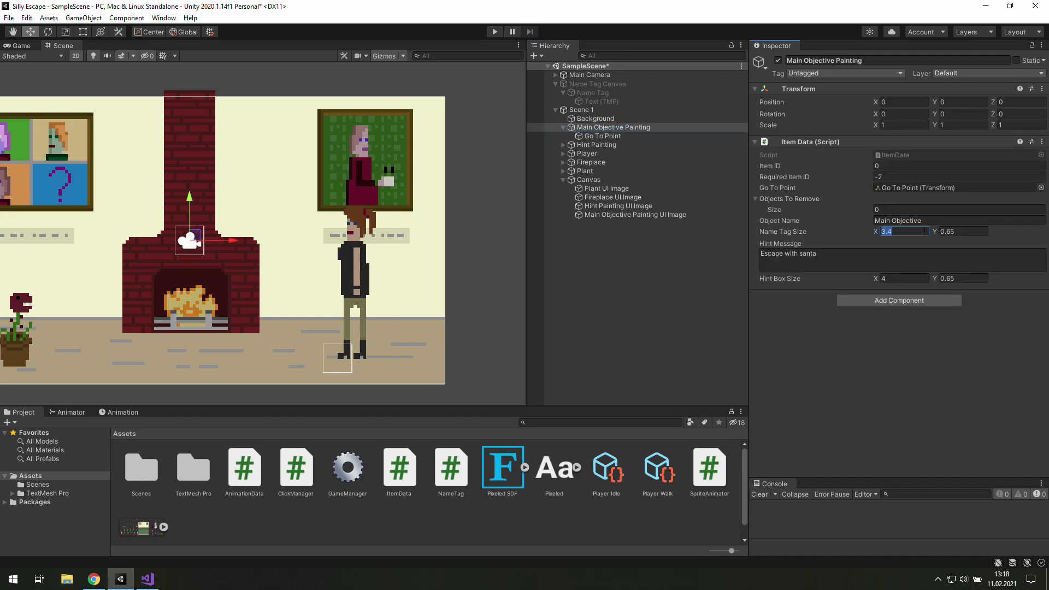
type("4")
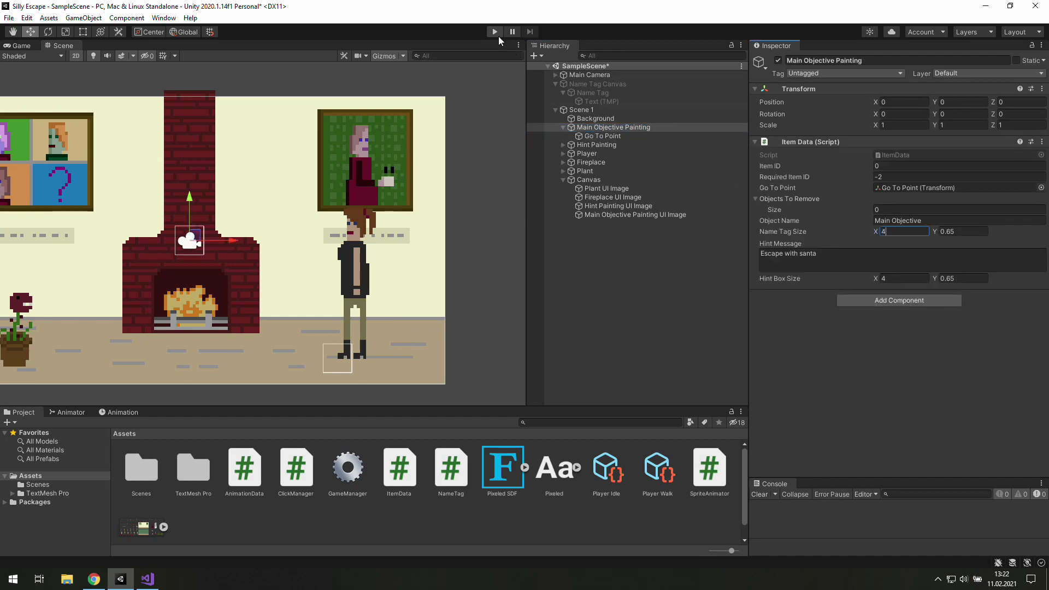
left_click(495, 32)
mouse_move(409, 113)
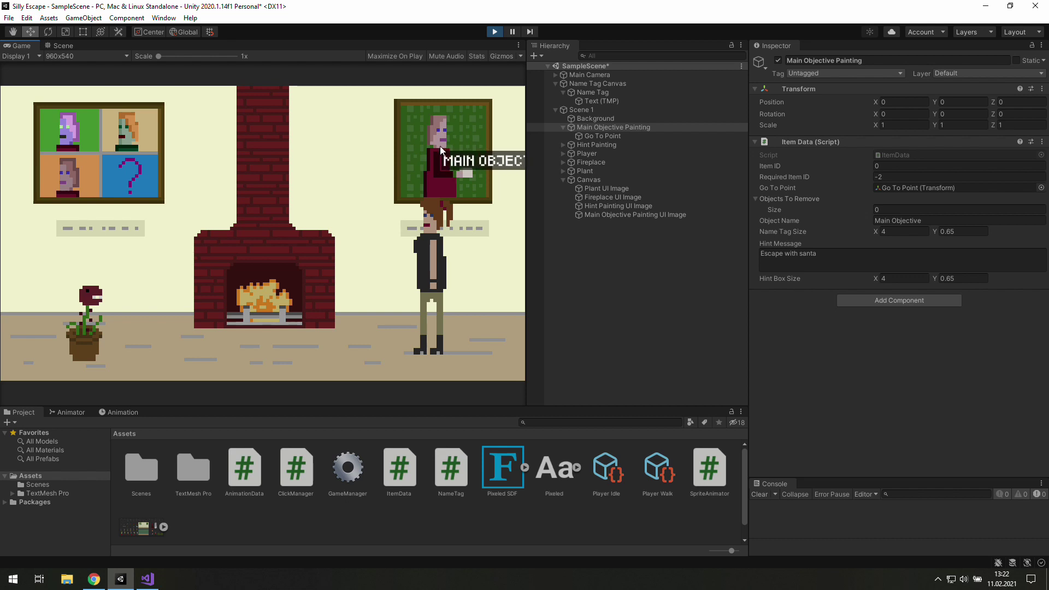
left_click(492, 31)
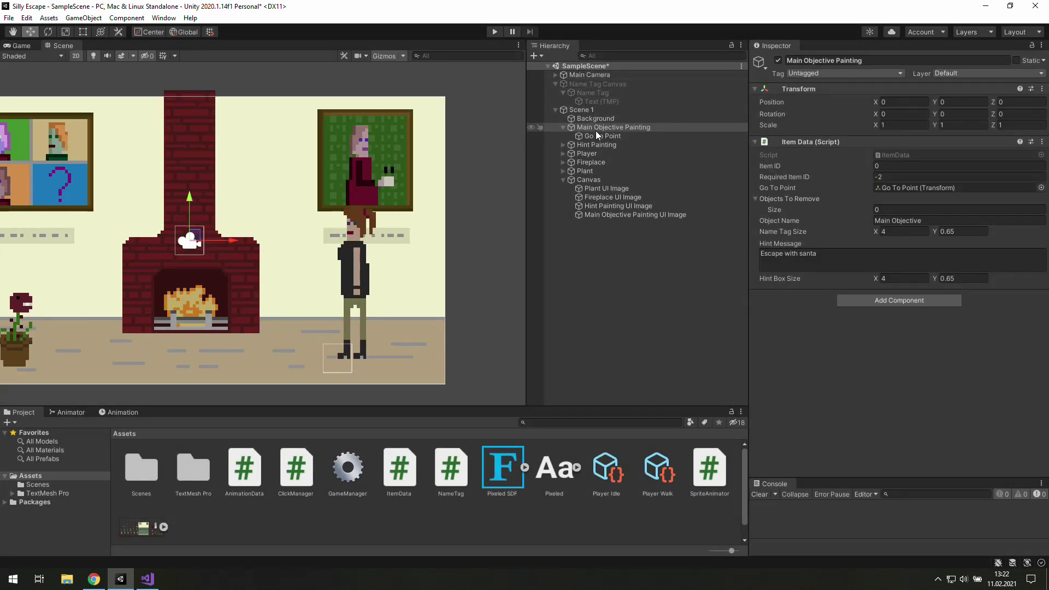
Set Main Objective Painting's Name Tag Size X to 2 and its Object Name to "Goal".
left_click(903, 232)
type("2")
left_click(938, 220)
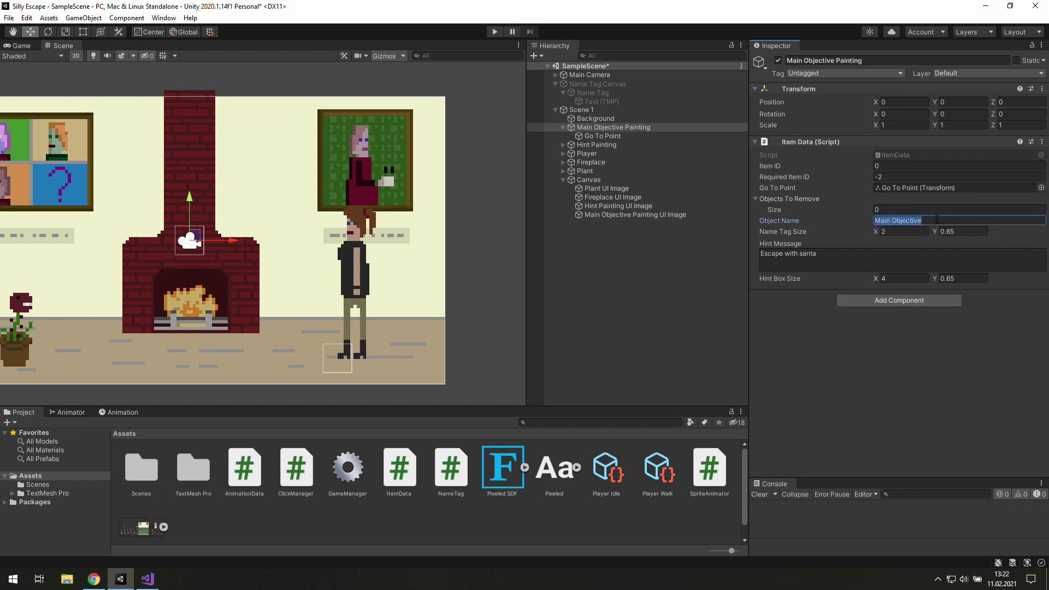
type("Goal")
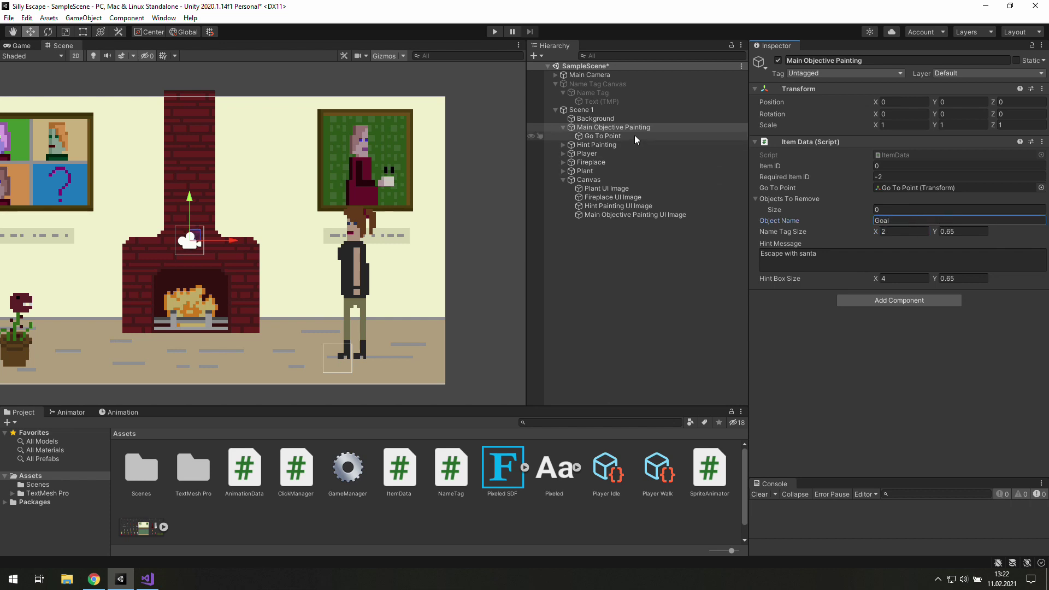
Rename the Main Objective Painting object to Goal Painting.
left_click(836, 61)
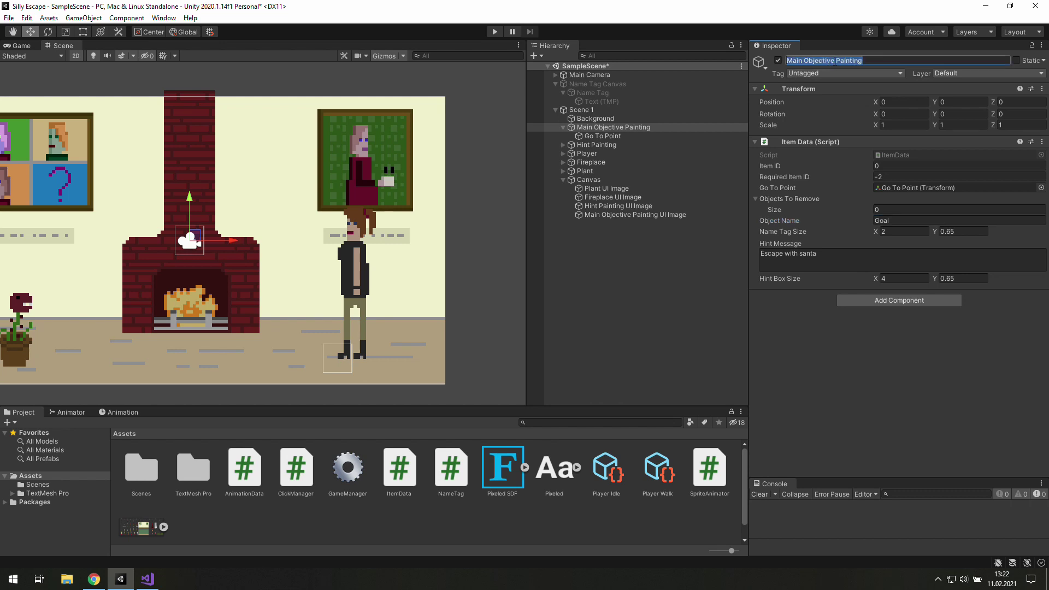
left_click(837, 61)
key("BackSpace")
key("BackSpace")
key("BackSpace")
key("BackSpace")
key("BackSpace")
key("BackSpace")
key("BackSpace")
key("BackSpace")
key("BackSpace")
key("BackSpace")
key("BackSpace")
key("BackSpace")
key("BackSpace")
key("BackSpace")
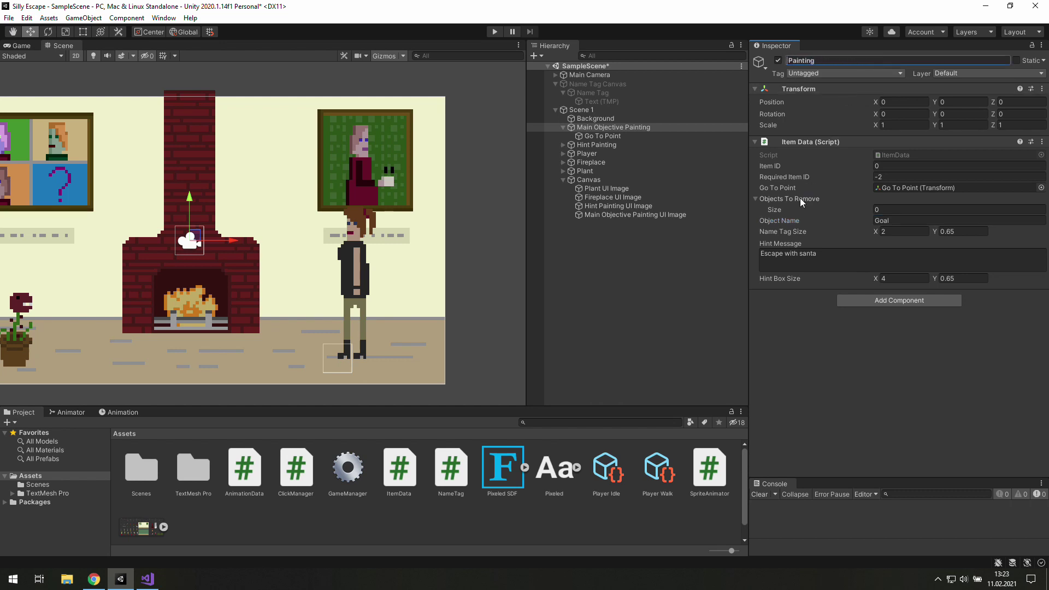
type("Goal")
key("Return")
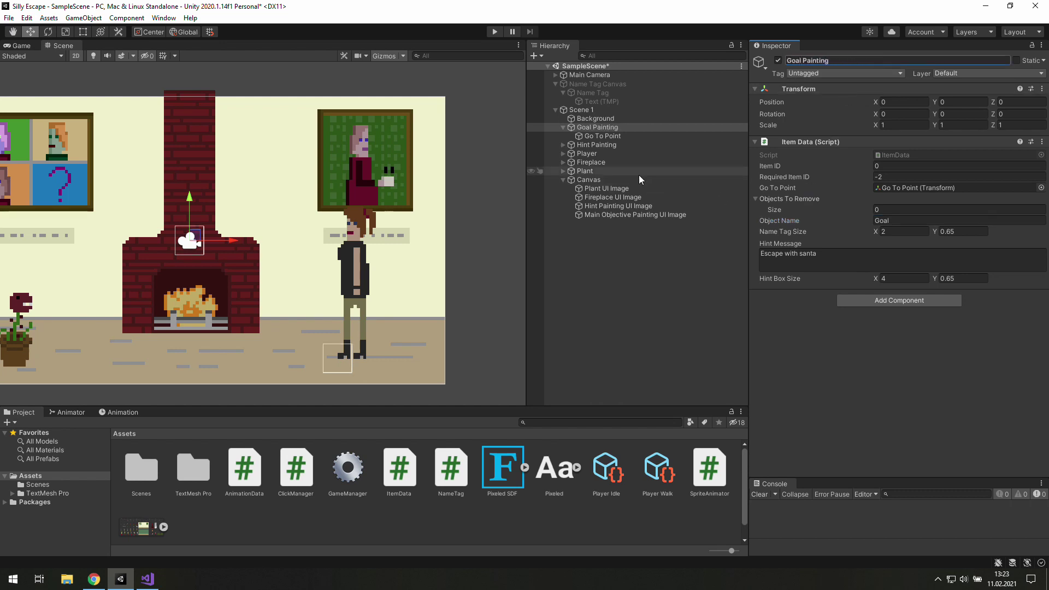
Rename Main Objective Painting UI Image in the Canvas to Goal Painting UI Image.
left_click(635, 206)
key("Down")
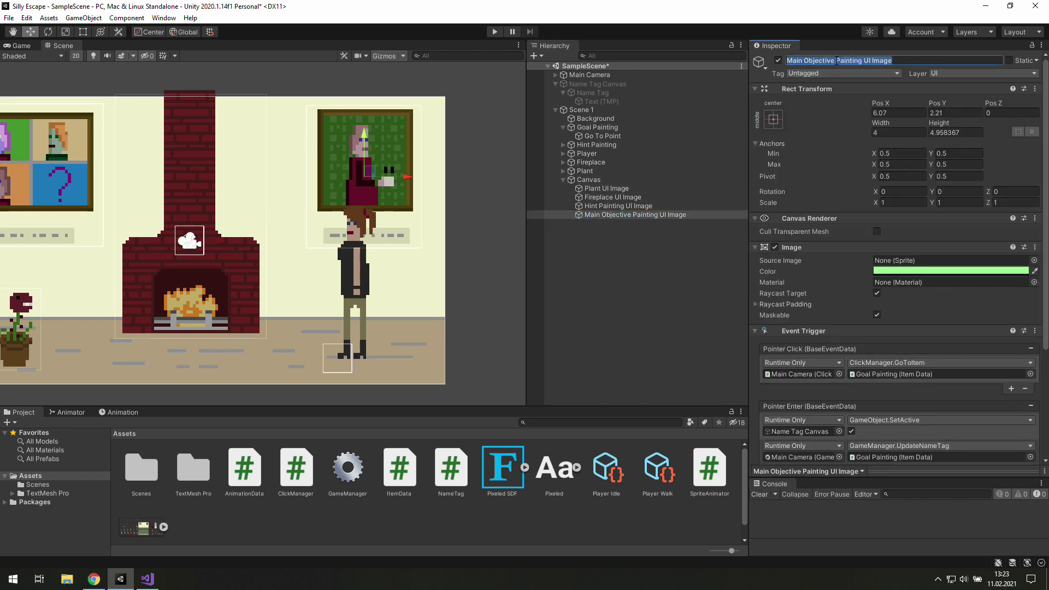
key("BackSpace")
key("BackSpace")
key("BackSpace")
key("BackSpace")
key("BackSpace")
key("BackSpace")
key("BackSpace")
key("BackSpace")
key("BackSpace")
key("BackSpace")
key("BackSpace")
key("BackSpace")
key("BackSpace")
key("BackSpace")
key("BackSpace")
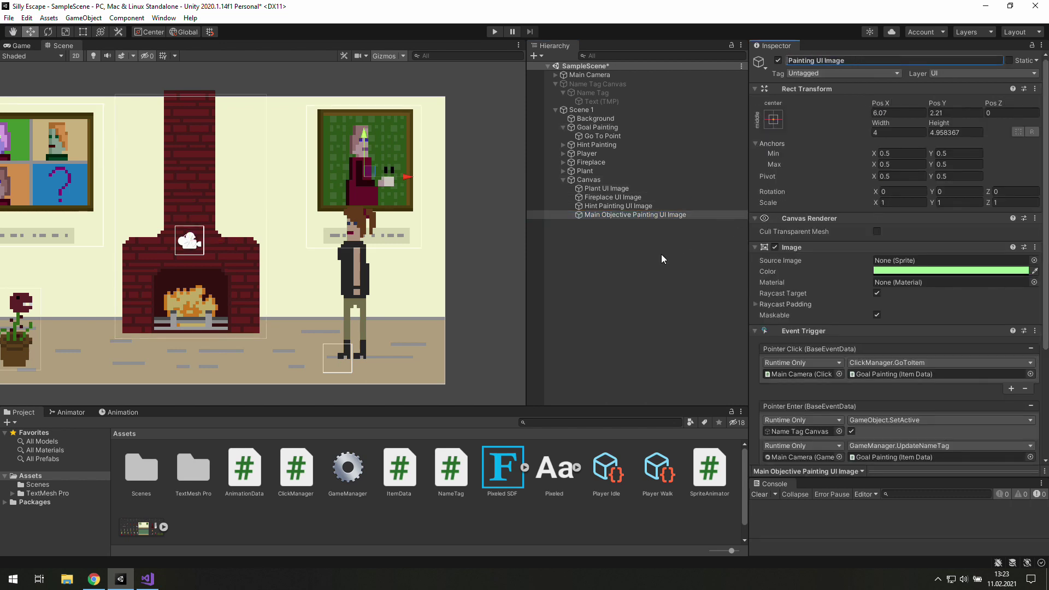
type("Goal")
key("Return")
Test Goal Painting's hint message in the running game, and move its Go To Point to about X 5.14.
key("ctrl+p")
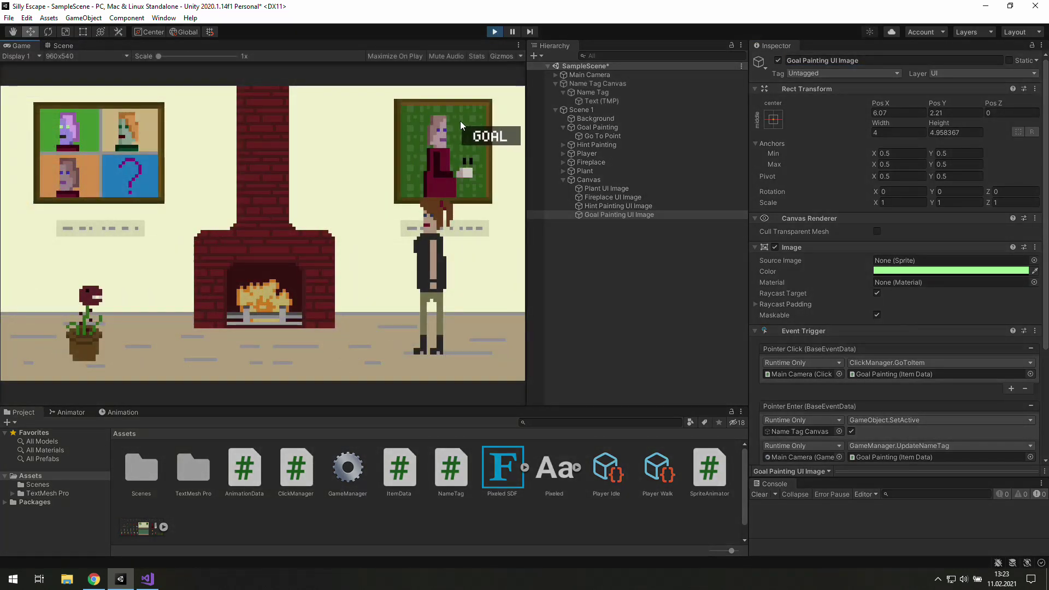
left_click(420, 139)
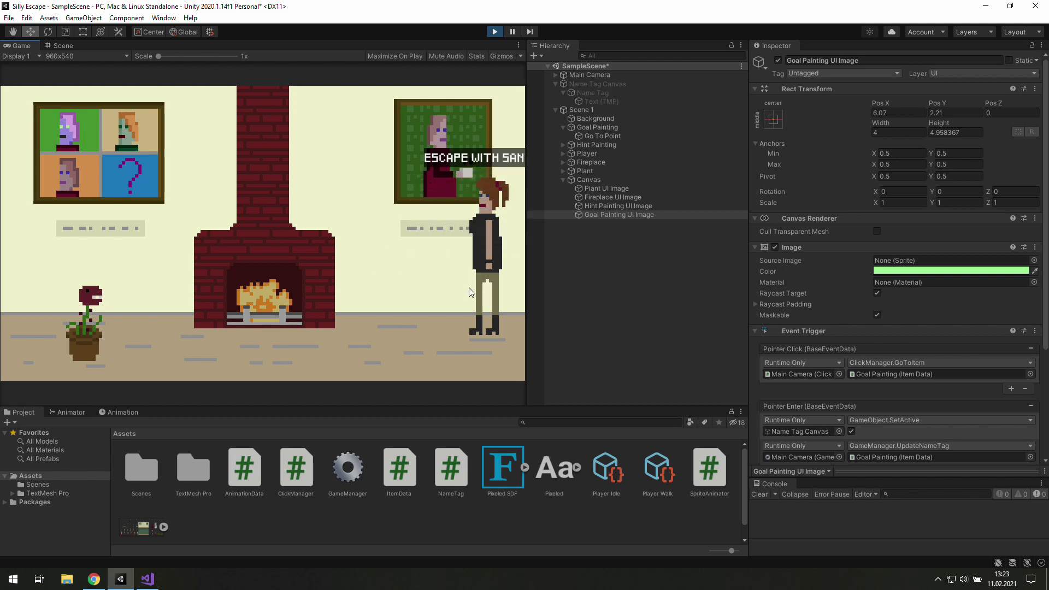
key("ctrl+p")
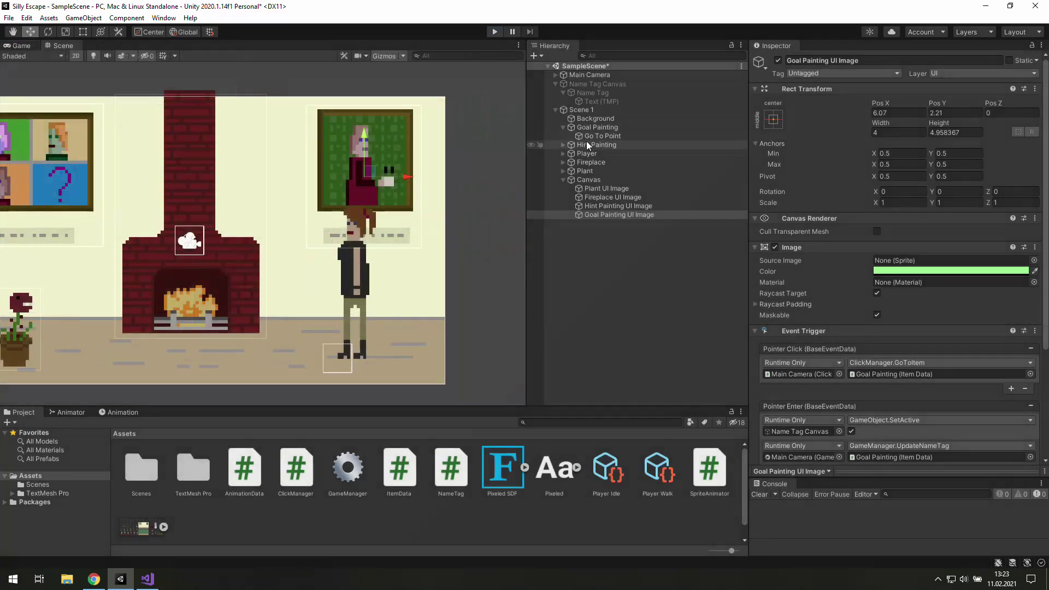
left_click(588, 136)
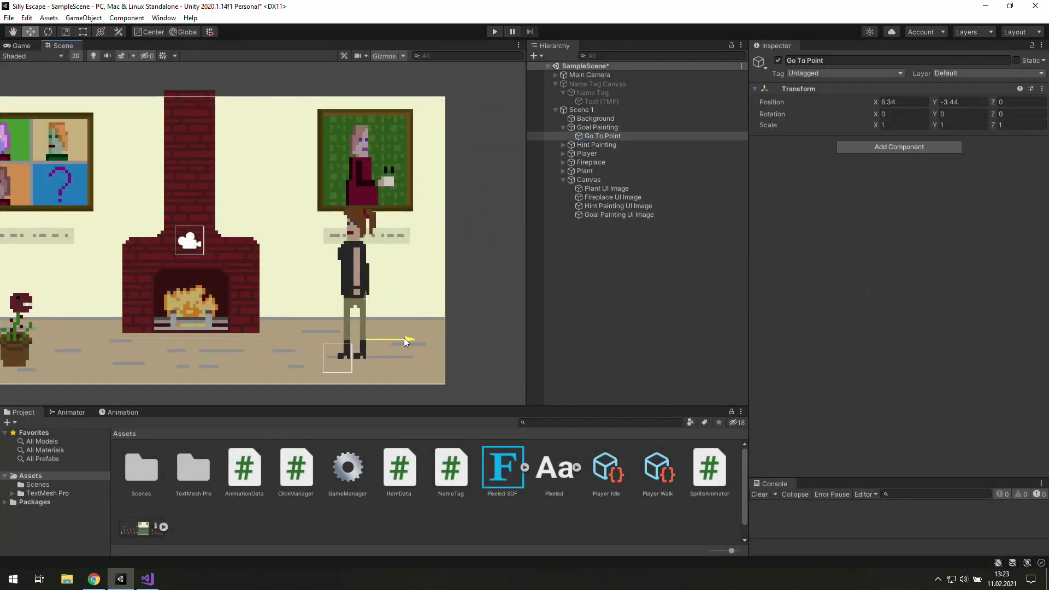
Set Goal Painting's Hint Box Size X to 4.3, and run the game to check its hint message.
left_click(598, 128)
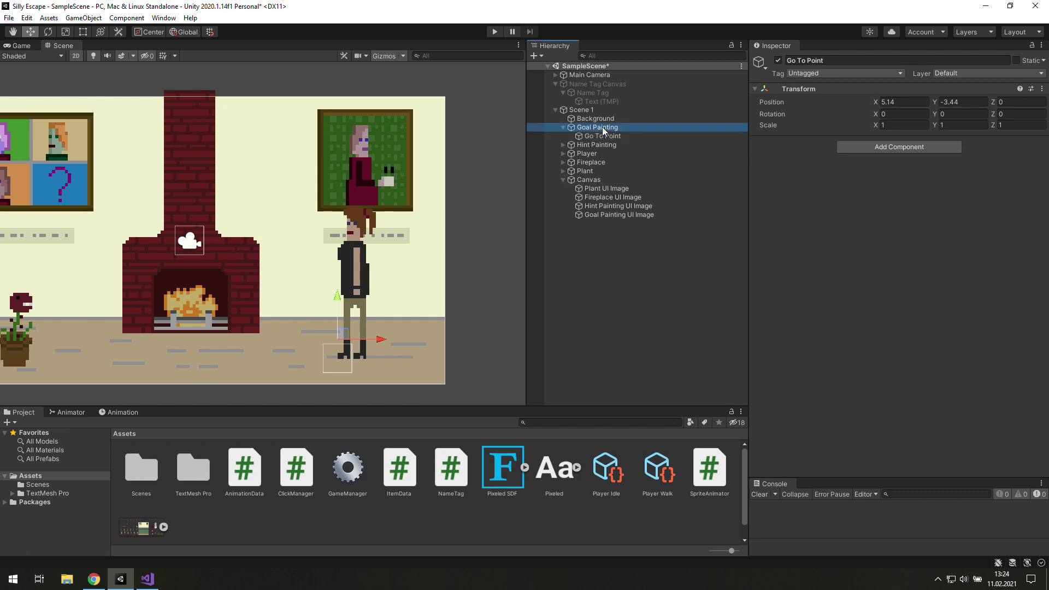
left_click(911, 279)
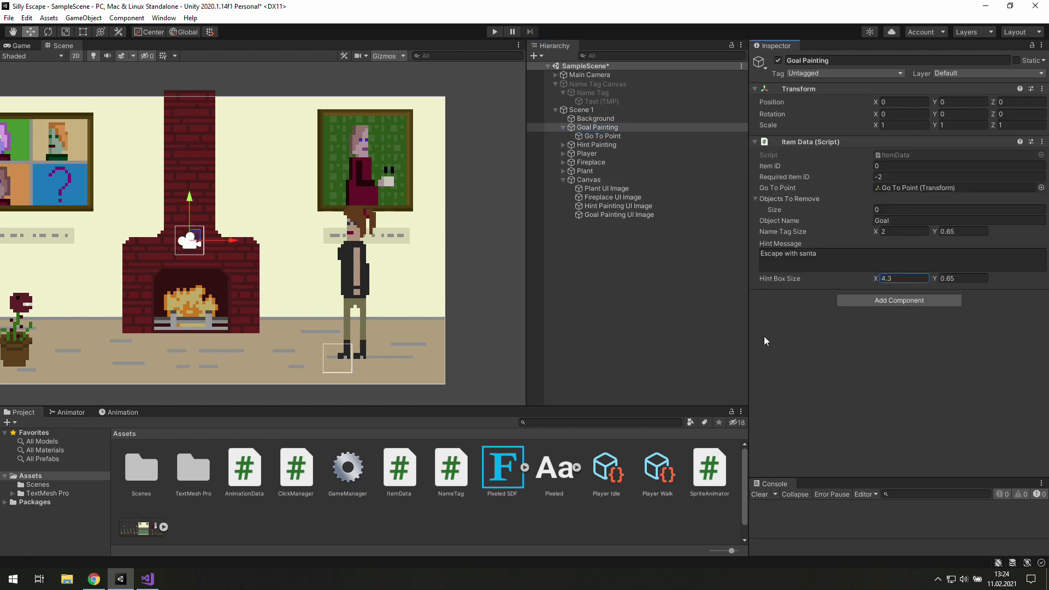
left_click(496, 32)
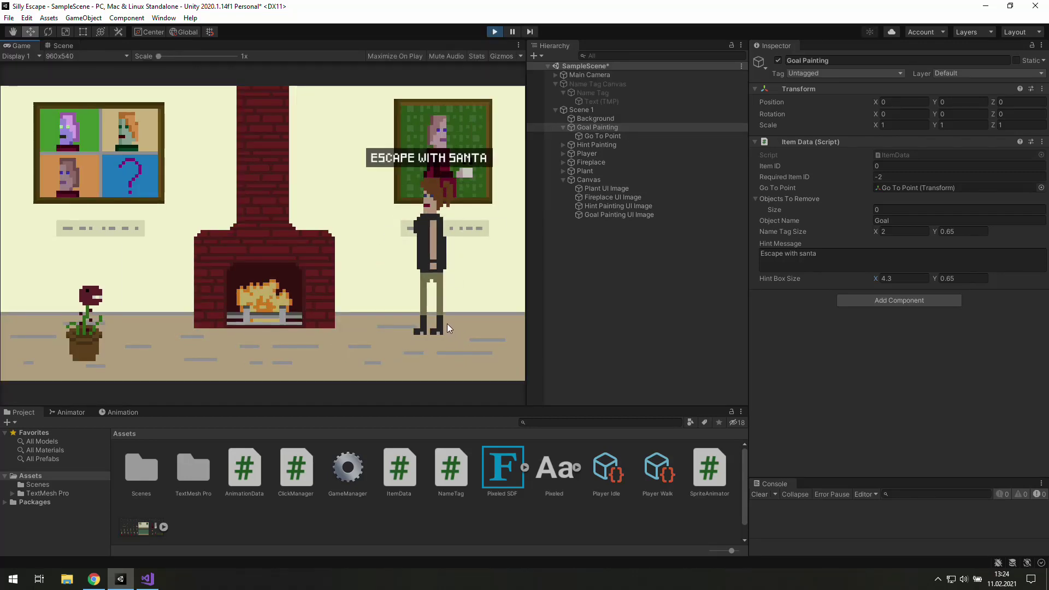
left_click(496, 31)
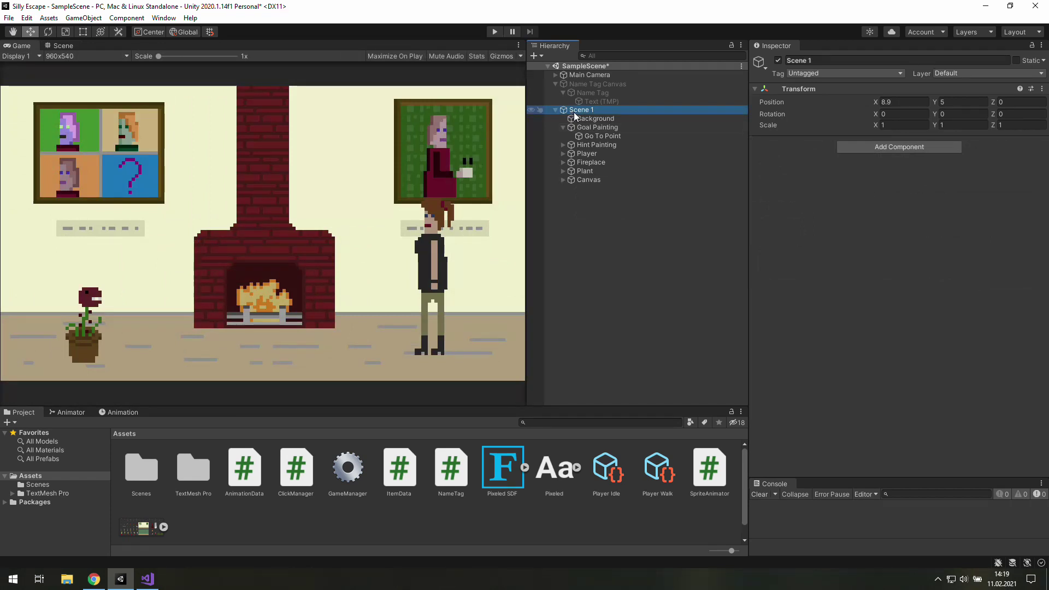
Duplicate the Scene 1 object and rename the copy to Scene 2.
left_click(832, 62)
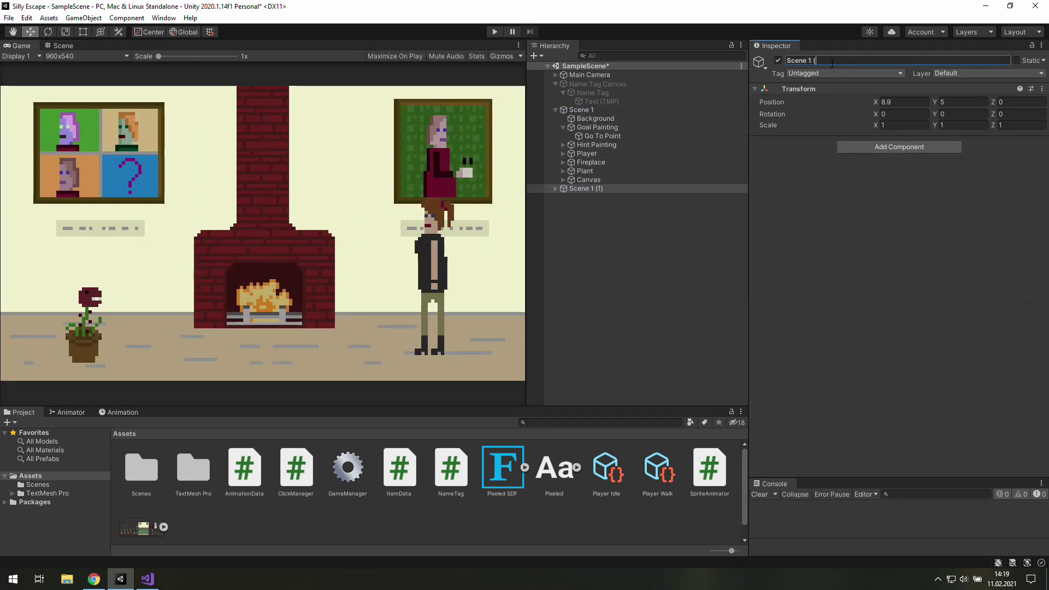
type("2")
left_click(670, 228)
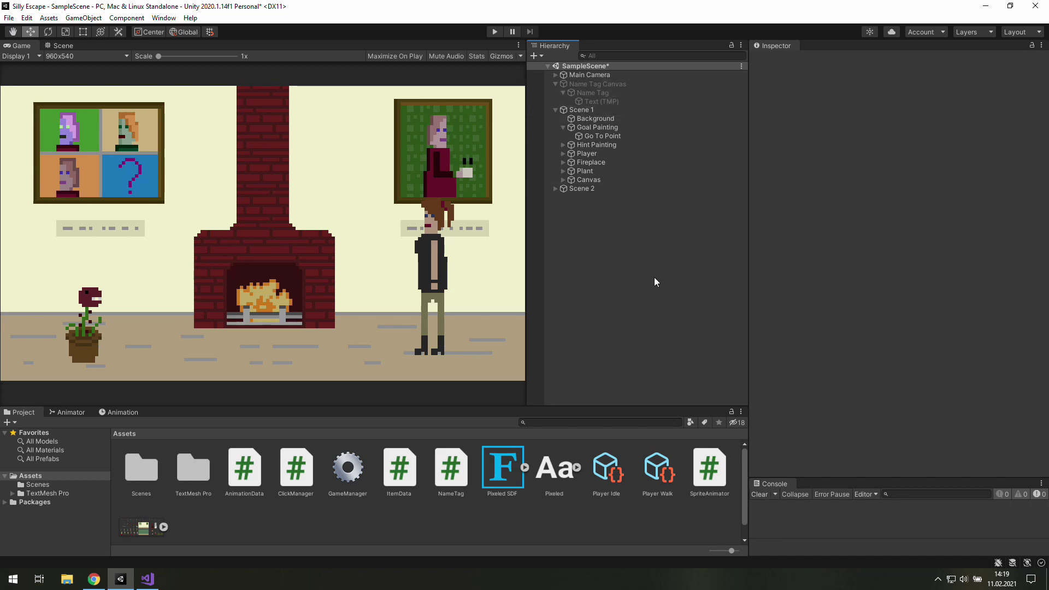
Delete Goal Painting, Hint Painting, Player, Fireplace and Plant from Scene 2, keeping only Background and Canvas.
key("Up")
key("Up")
key("Down")
key("Right")
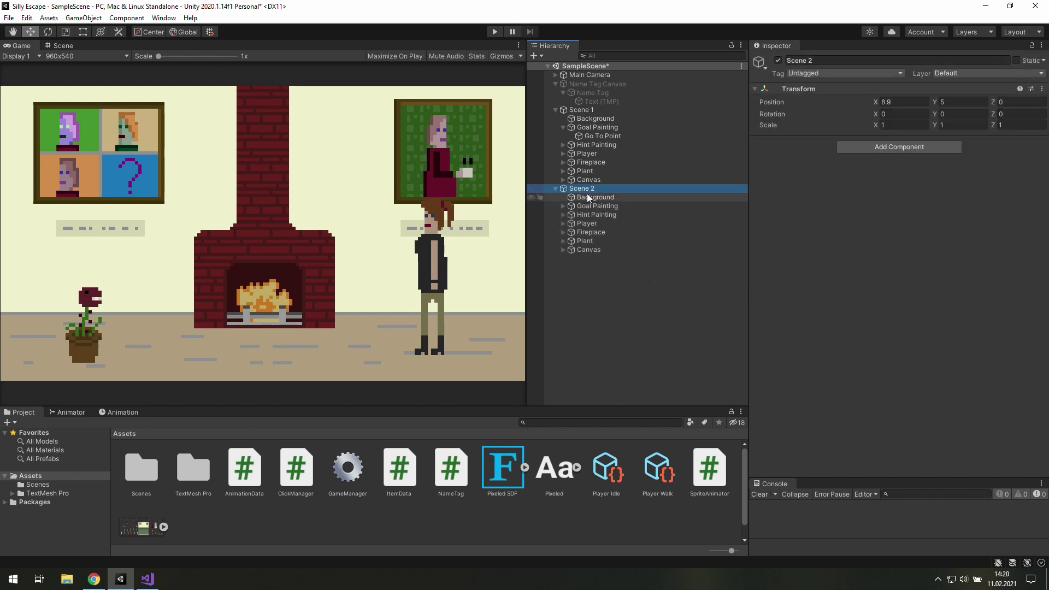
left_click(588, 197)
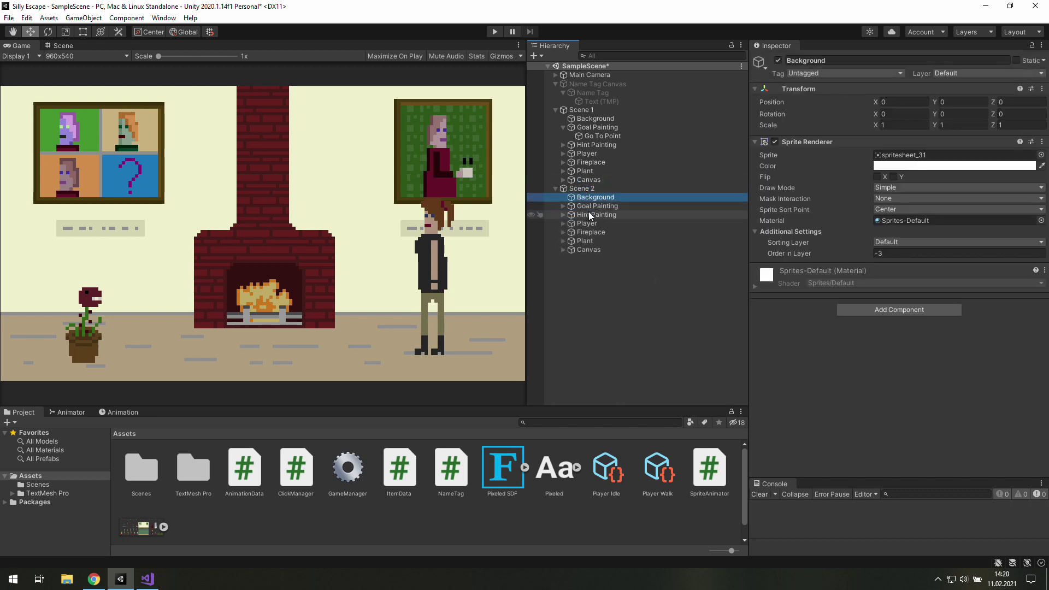
left_click(592, 251, "shift")
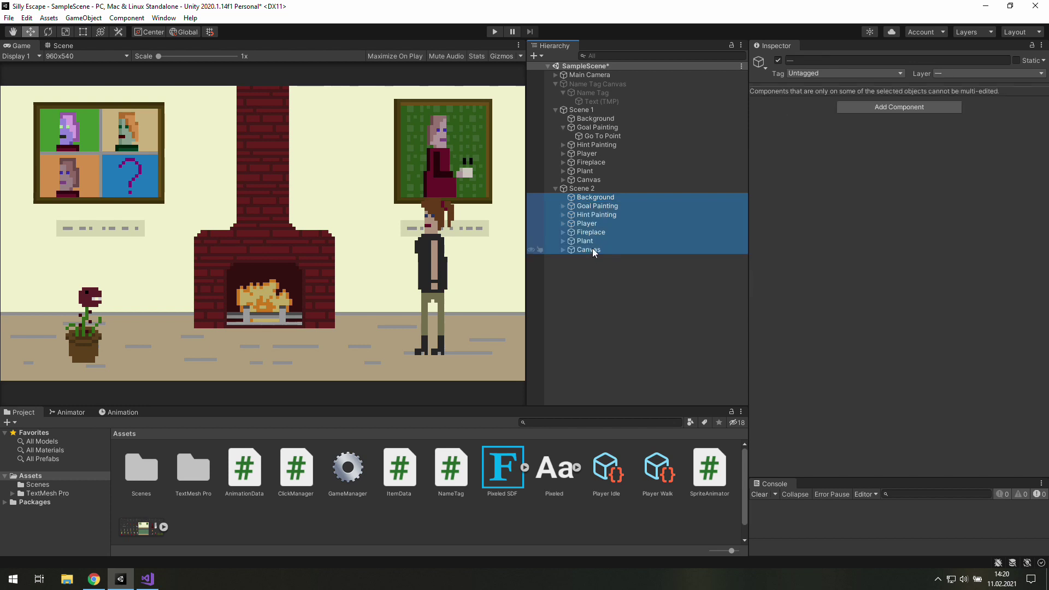
left_click(592, 250, "ctrl")
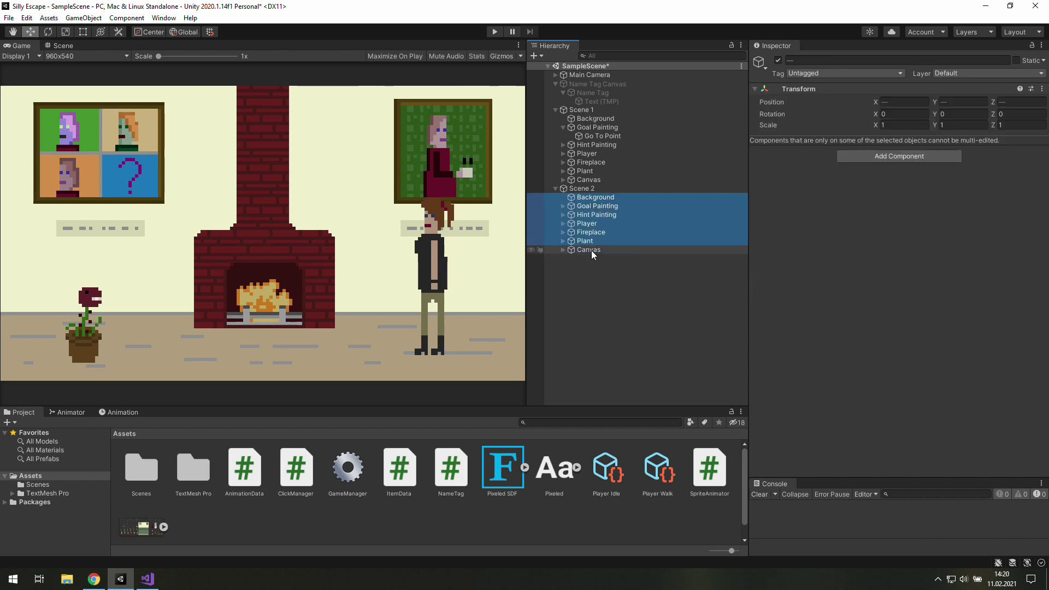
left_click(607, 198, "ctrl")
key("Delete")
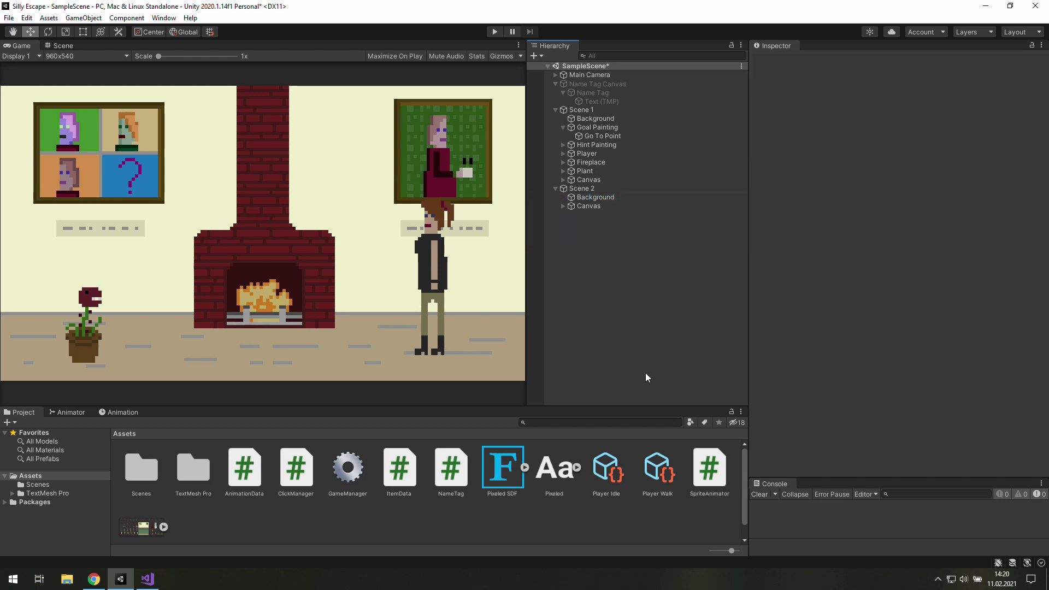
Deactivate Scene 1 and set the sprite of Scene 2's Background to the green room image, spritesheet_54.
left_click(581, 111)
left_click(778, 61)
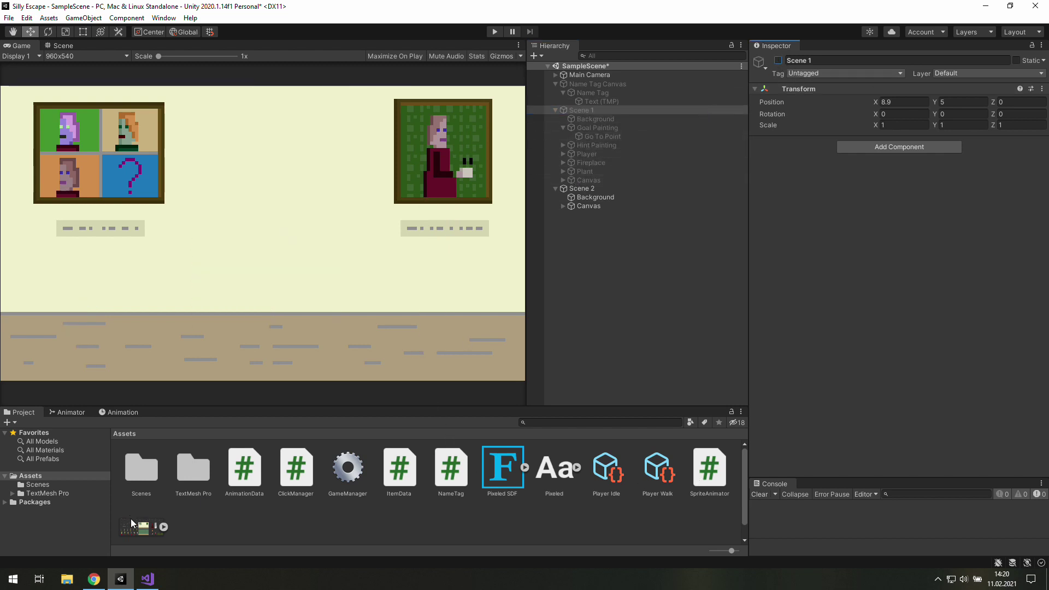
left_click(163, 527)
scroll(234, 501, "down", 3)
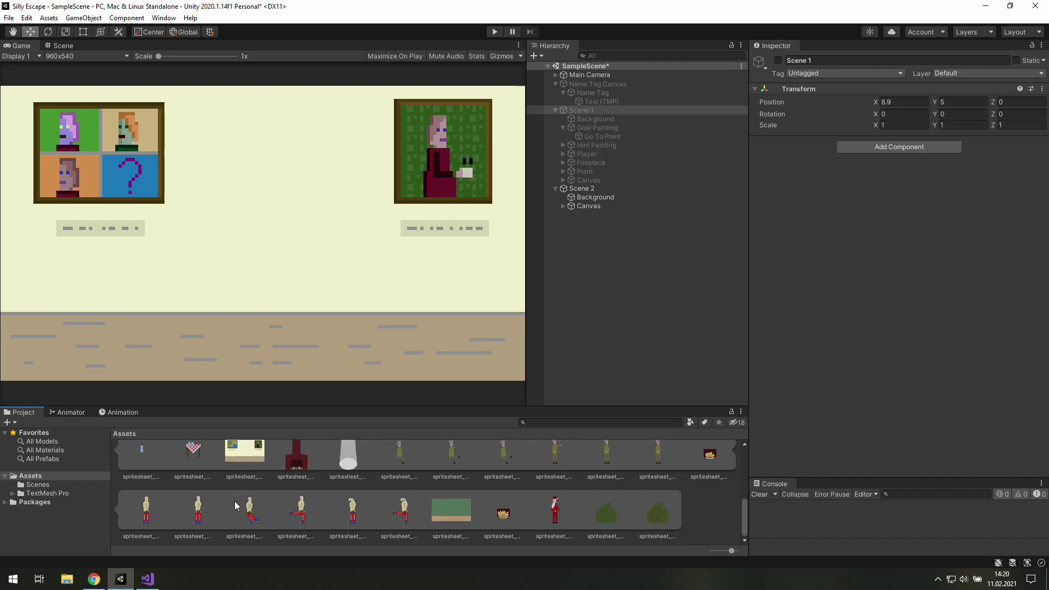
left_click(582, 110)
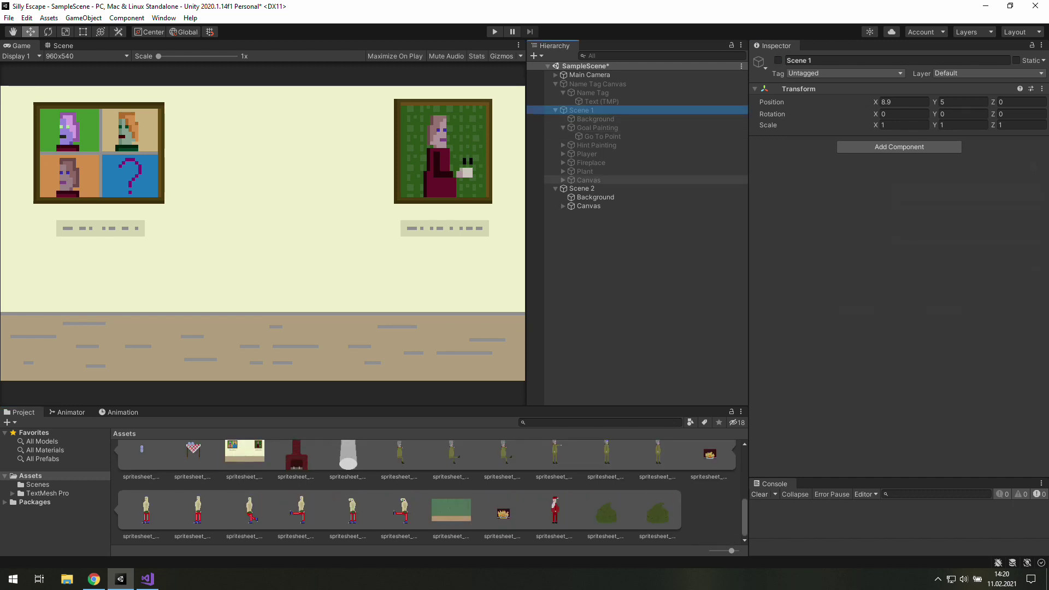
left_click(595, 197)
left_click_drag(459, 518, 952, 162)
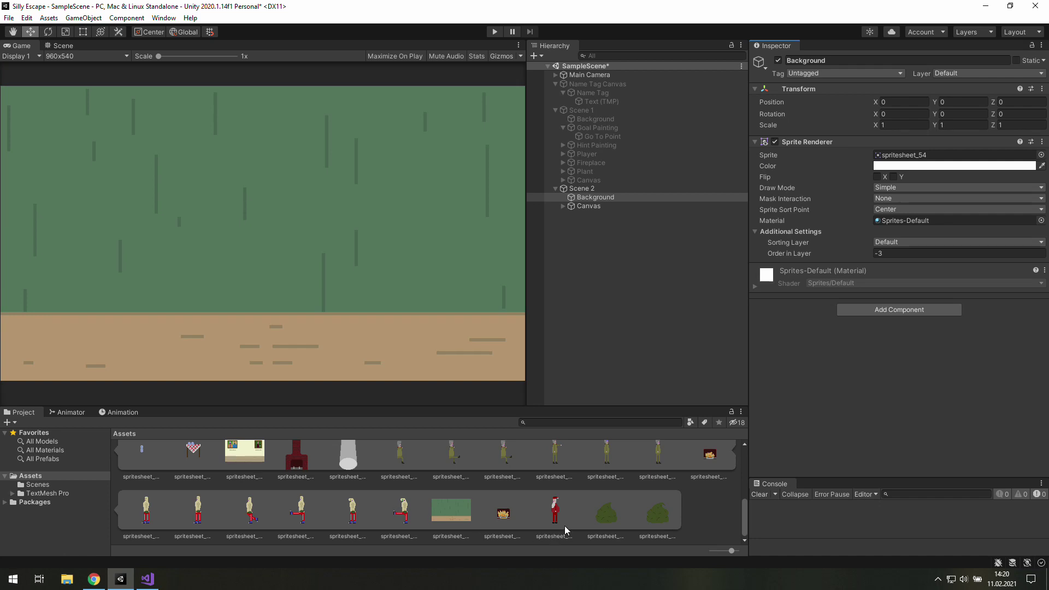
Add the spritesheet_48 sprite to Scene 2 as a child object and rename it Big Man.
left_click_drag(146, 506, 584, 190)
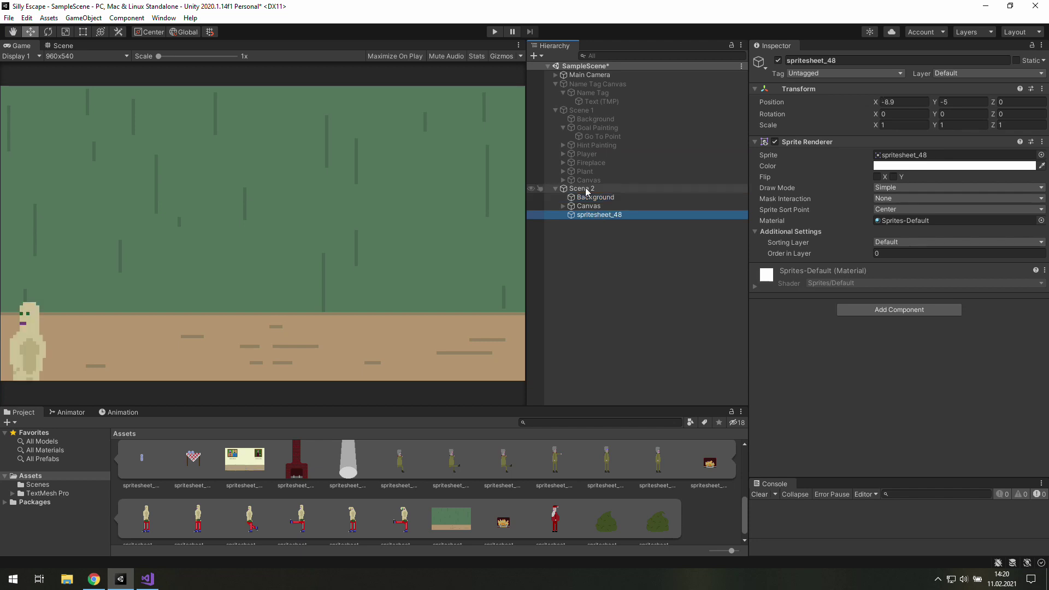
left_click(841, 60)
type("Big Man")
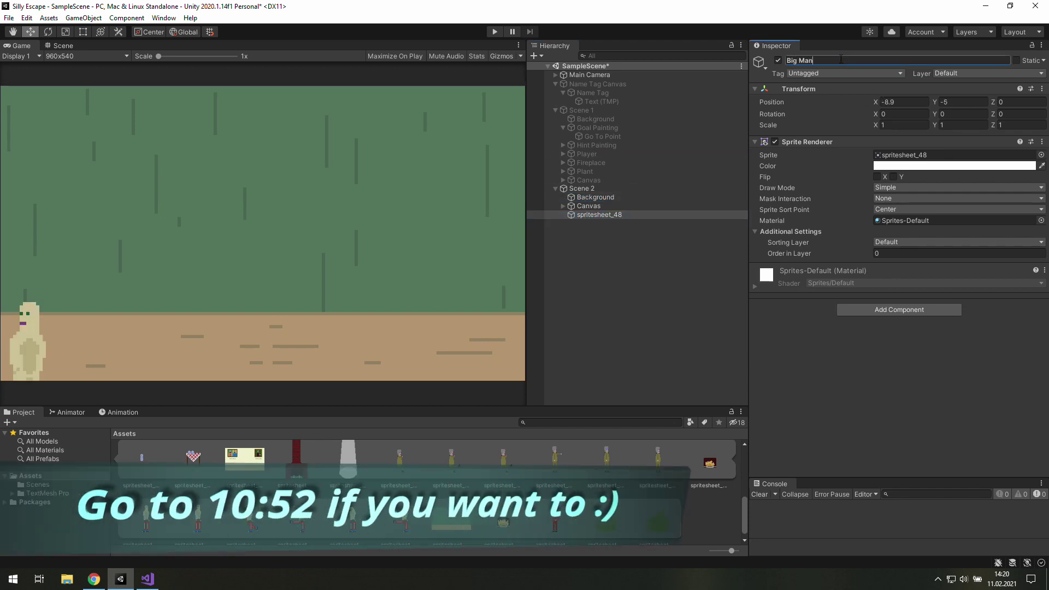
key("Return")
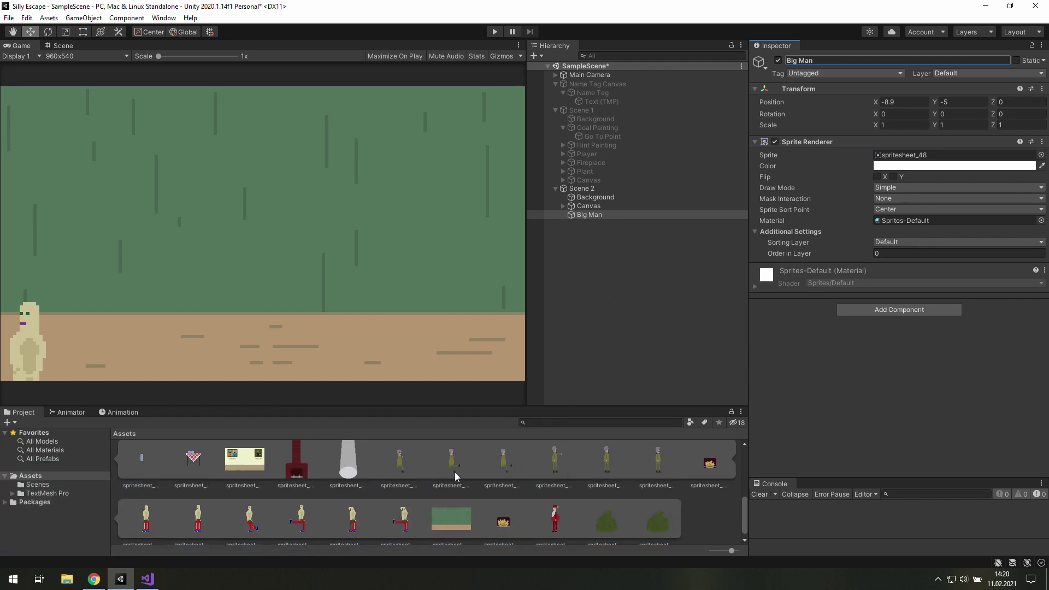
Add the spritesheet_41 sprite to Scene 2 as a child object and rename it Soldier.
scroll(454, 473, "up", 1)
left_click_drag(607, 498, 585, 189)
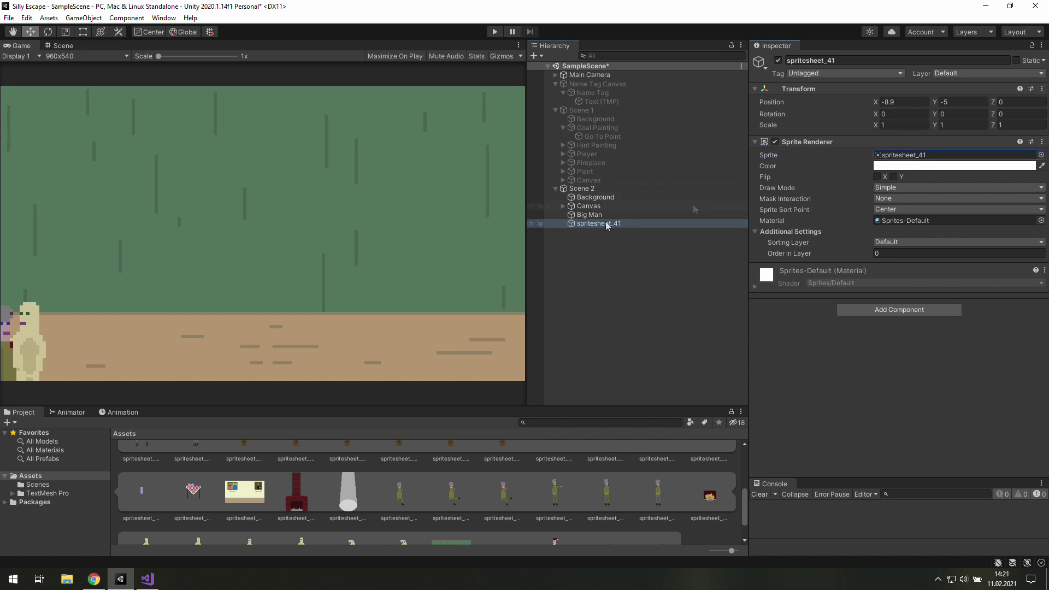
left_click(877, 61)
type("Soldi")
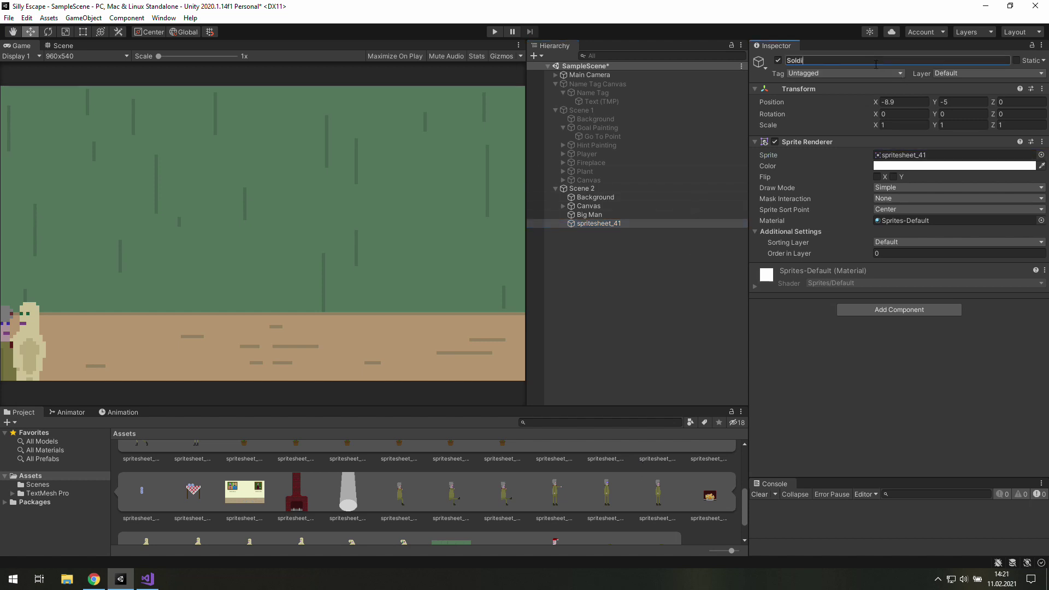
type("er")
key("Return")
Add the spritesheet_30 sprite to Scene 2 as a child object and rename it Table.
scroll(447, 511, "down", 2)
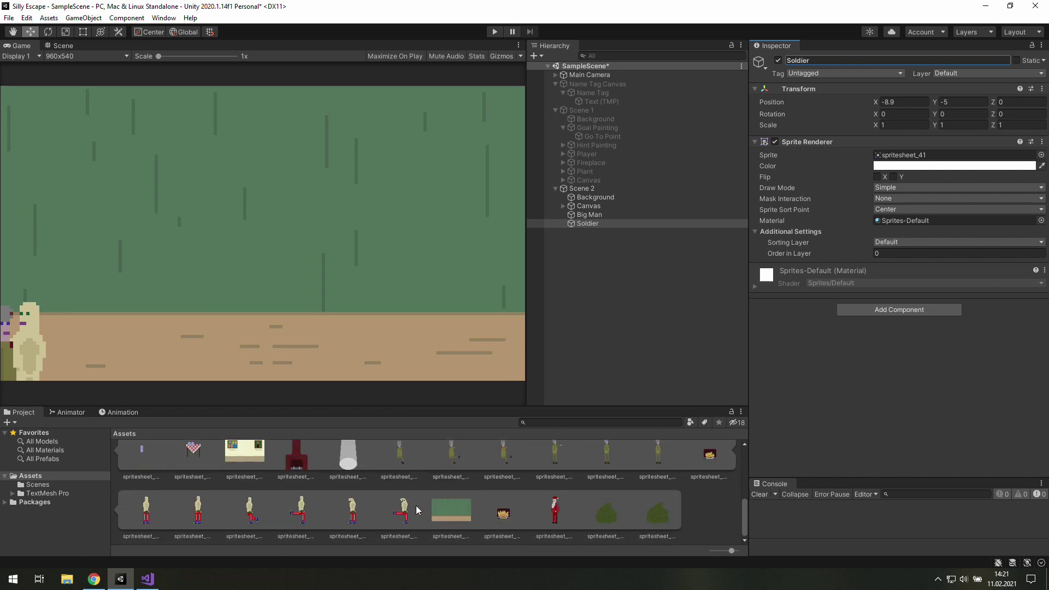
scroll(293, 506, "up", 1)
left_click_drag(186, 479, 596, 229)
double_click(860, 60)
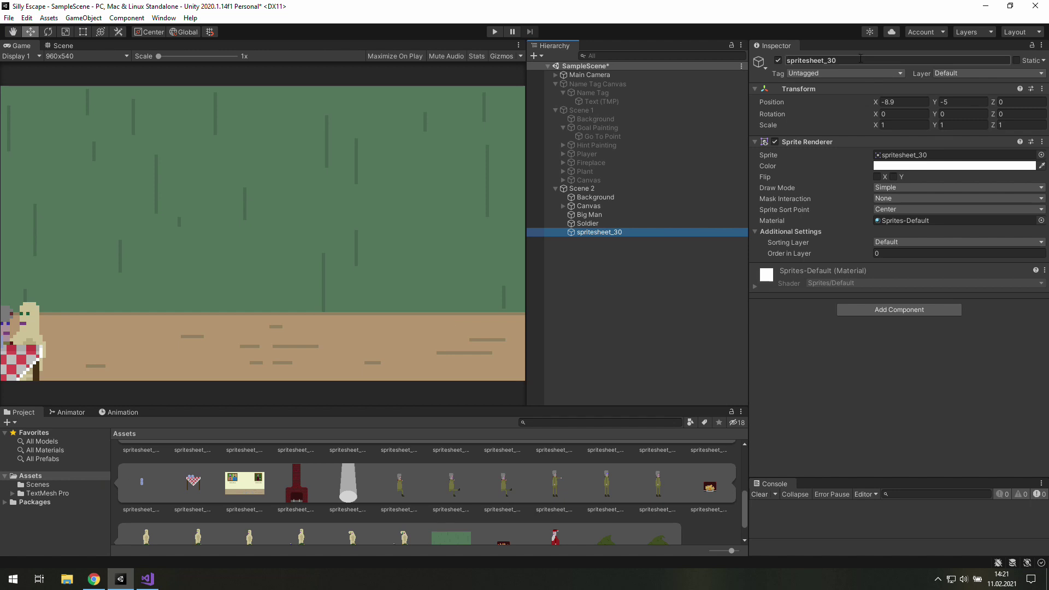
type("Table")
key("Return")
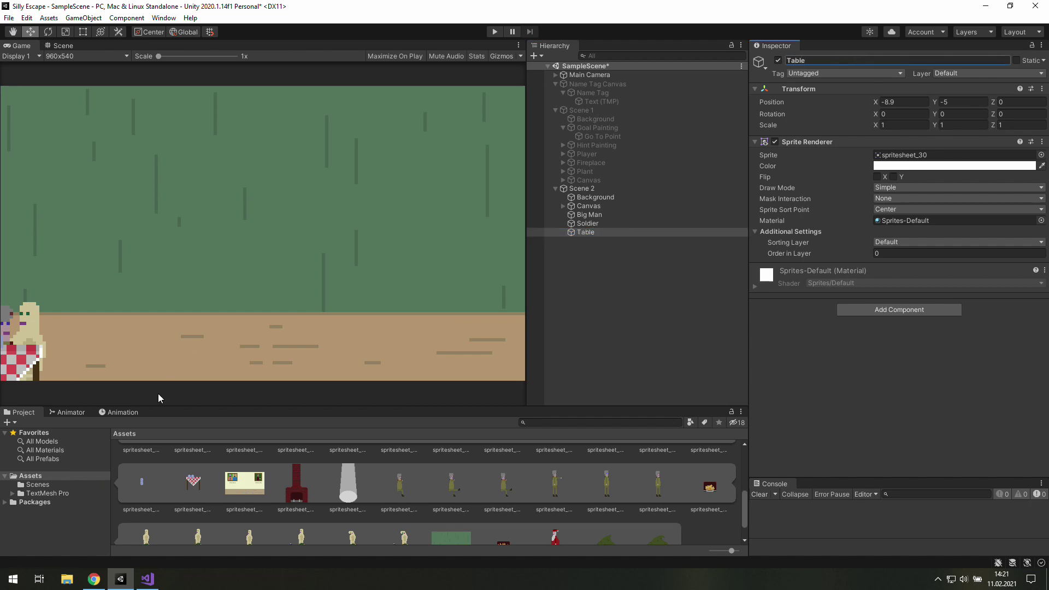
Add the spritesheet_29 bottle sprite to Scene 2 as a child object and name it Table.
left_click(142, 486)
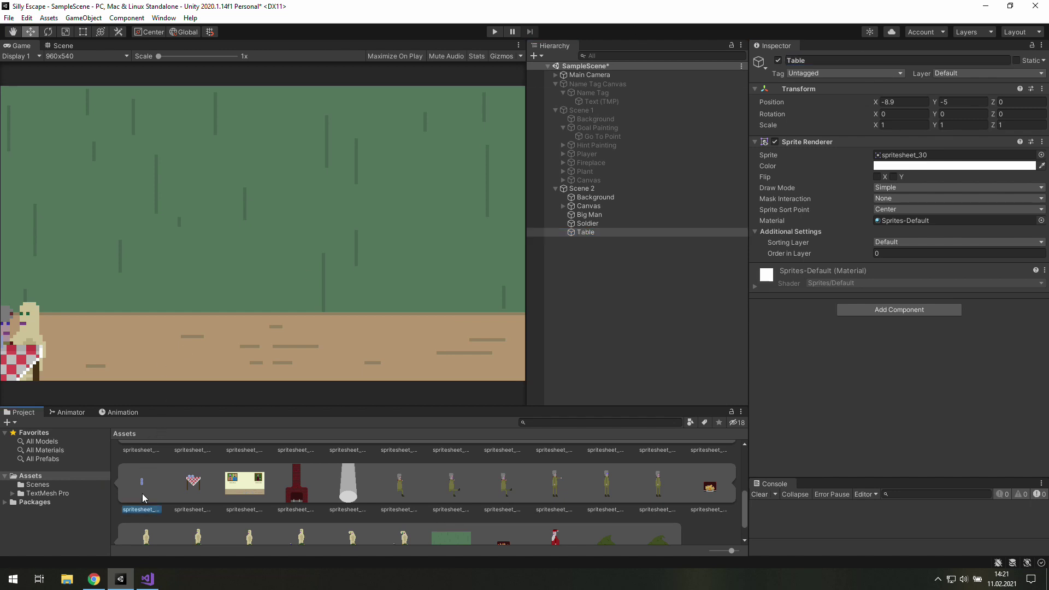
left_click(598, 186)
left_click_drag(142, 484, 582, 189)
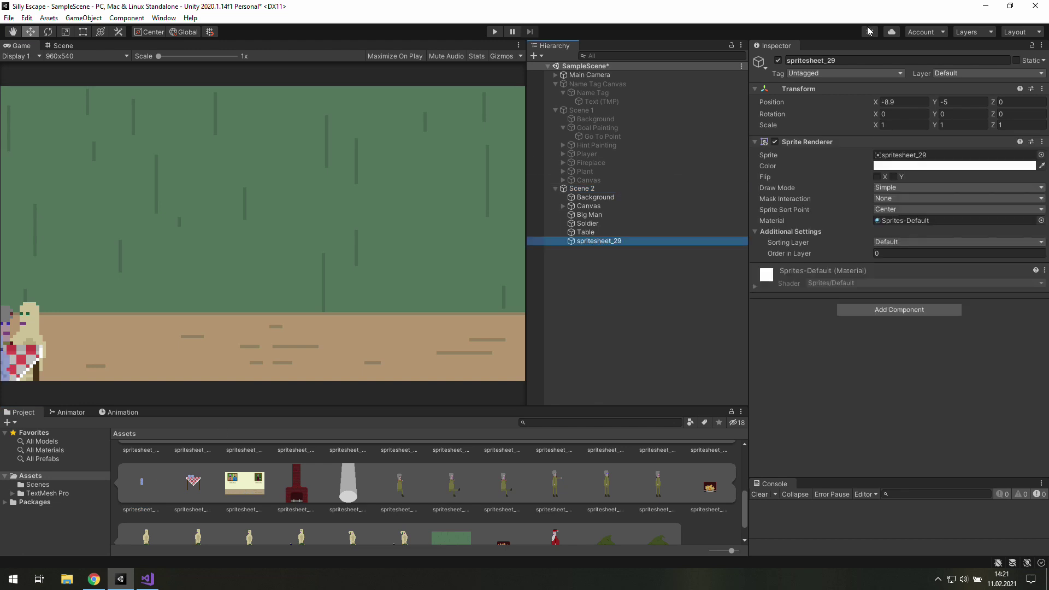
left_click(851, 59)
type("Tabl")
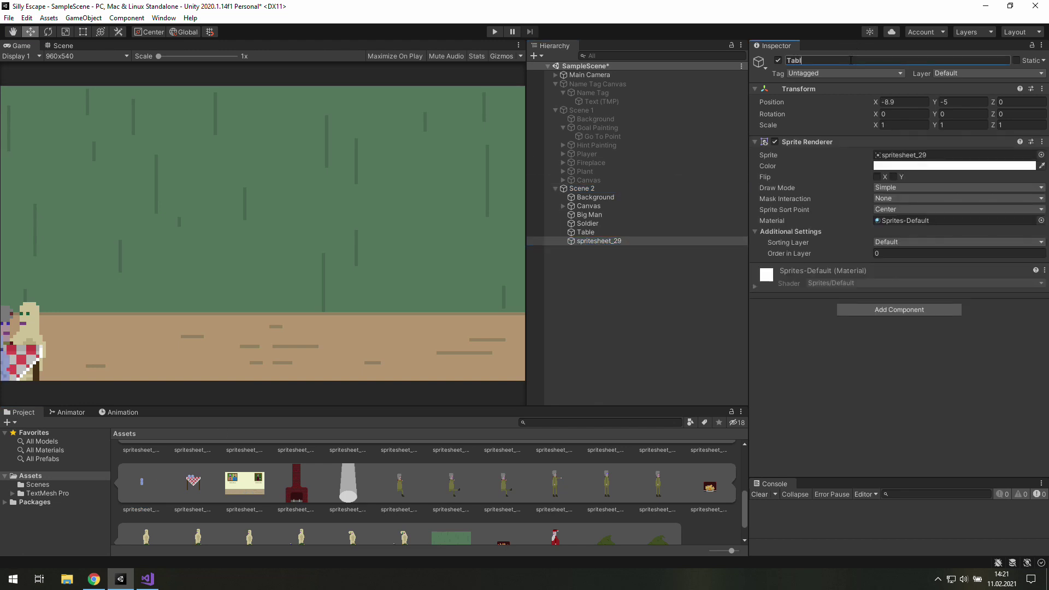
type("e")
scroll(427, 492, "up", 2)
Arrange Big Man, Soldier and Table on the room's floor, and place the bottle, renamed Water, on the table at about X 6.71, Y -1.25.
left_click(589, 215)
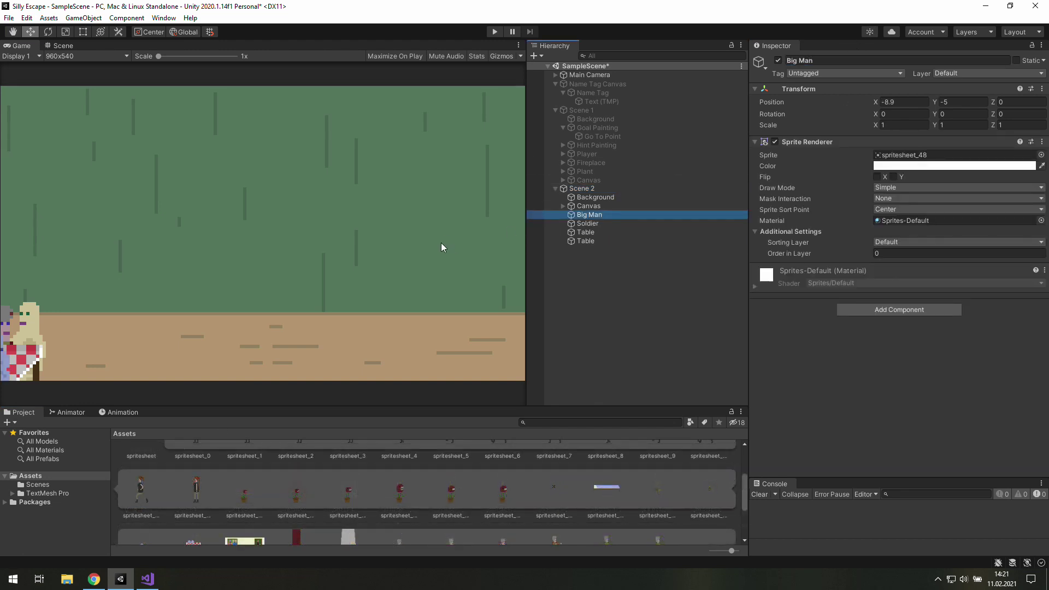
left_click(57, 46)
middle_click_drag(145, 227, 293, 244)
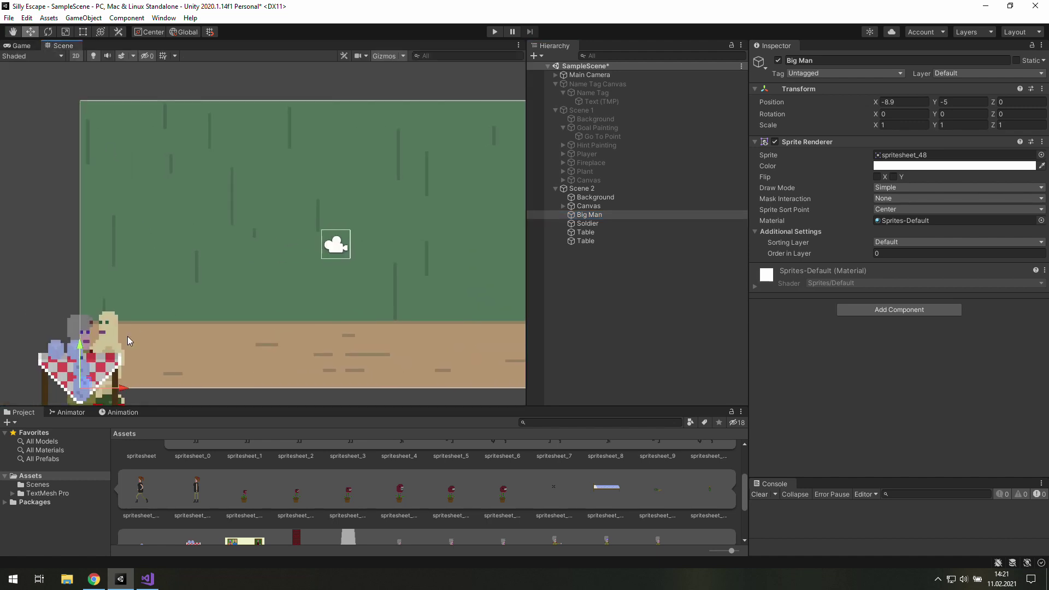
left_click_drag(88, 389, 285, 275)
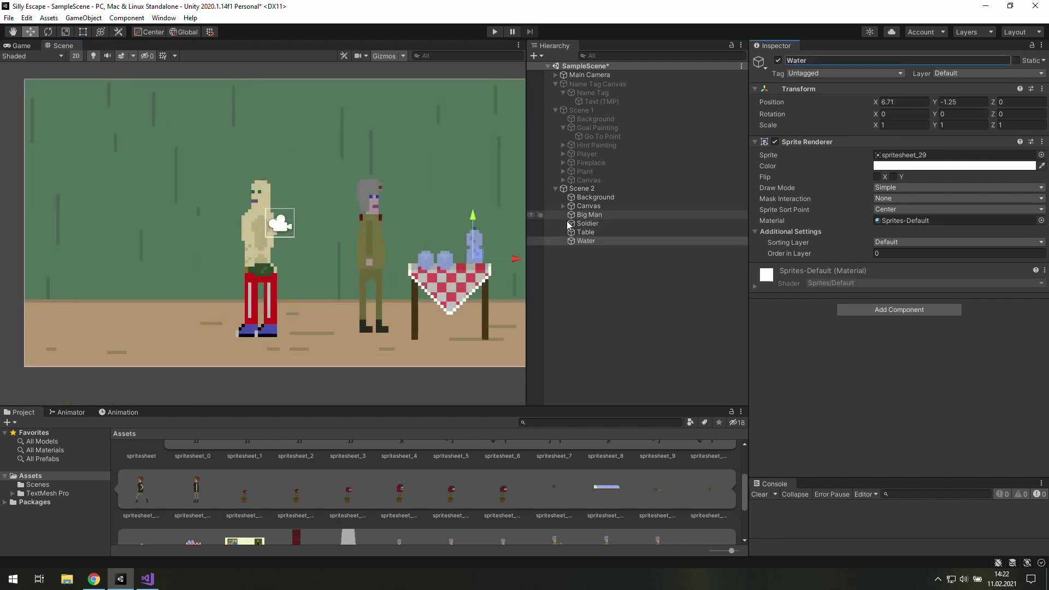
Duplicate the Soldier object and rename the copy to Soldier 2.
left_click(595, 224)
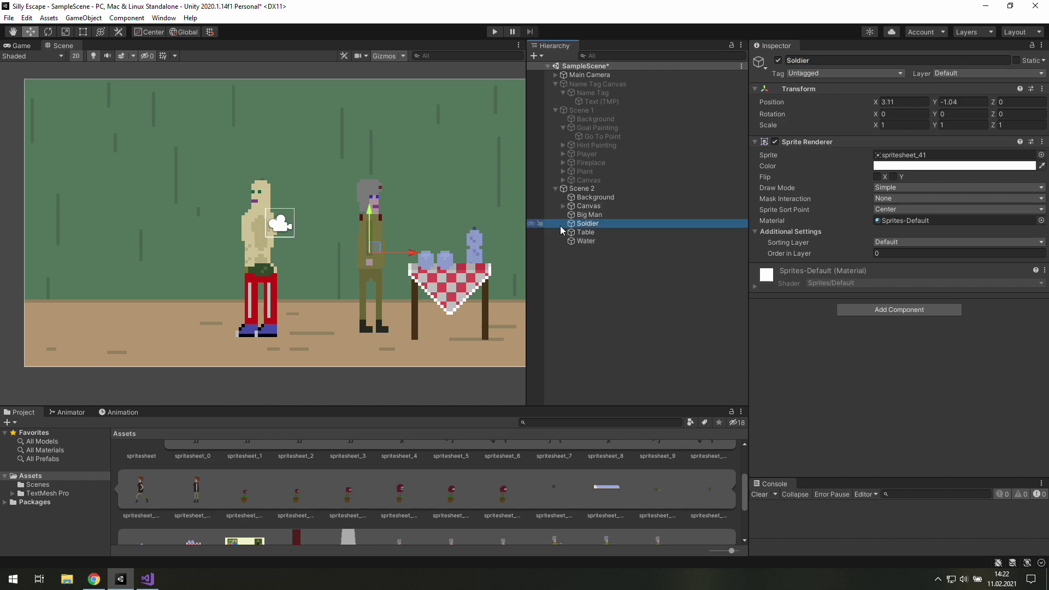
key("ctrl+d")
left_click(829, 62)
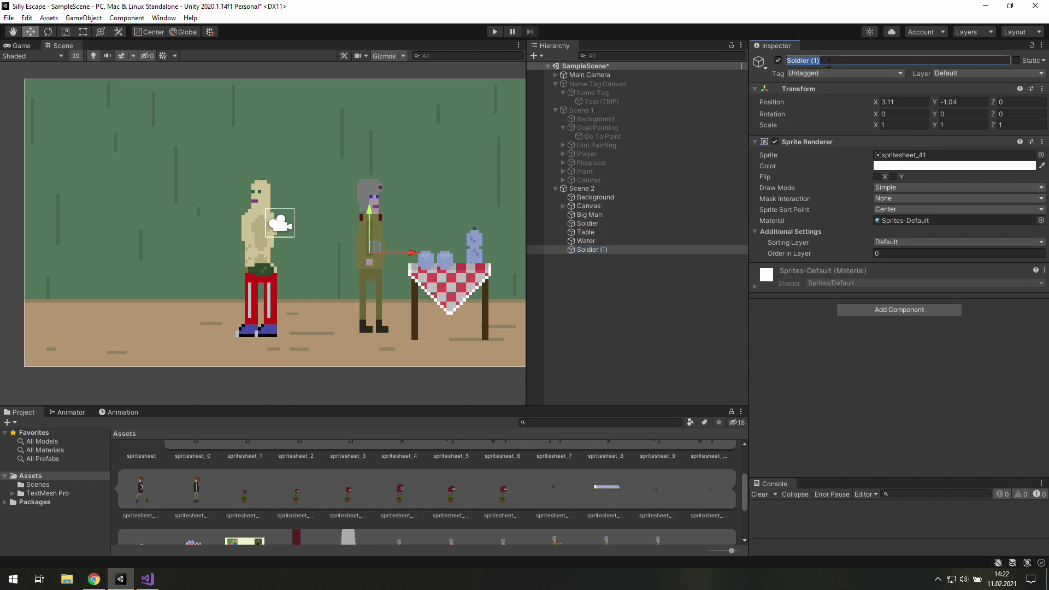
left_click(829, 62)
left_click(598, 266)
Move Soldier 2 horizontally to the far side of the table, at about X 7.99.
left_click(590, 249)
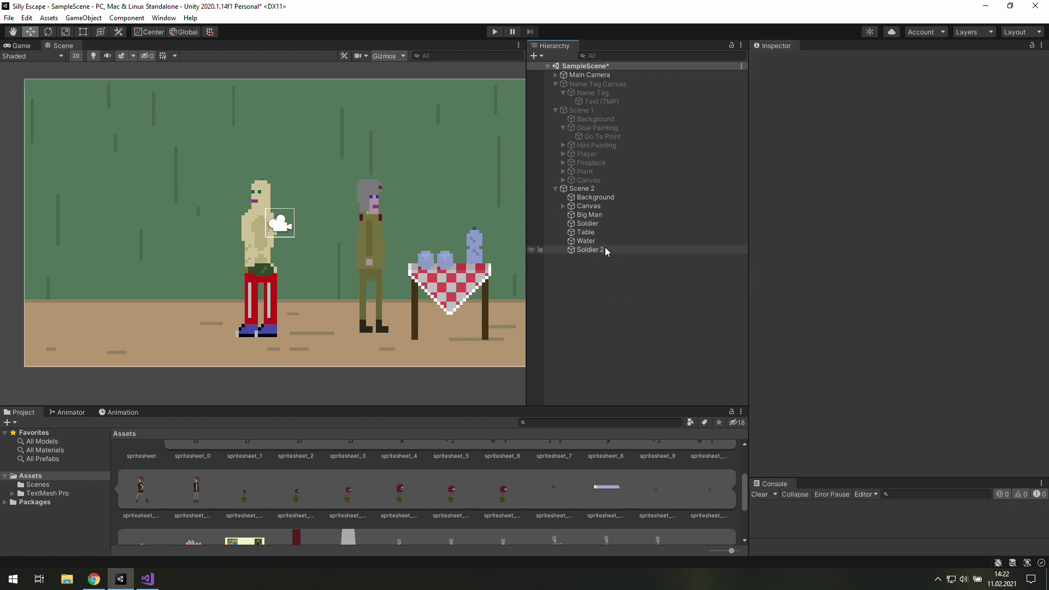
left_click_drag(429, 256, 534, 265)
middle_click_drag(492, 262, 394, 267)
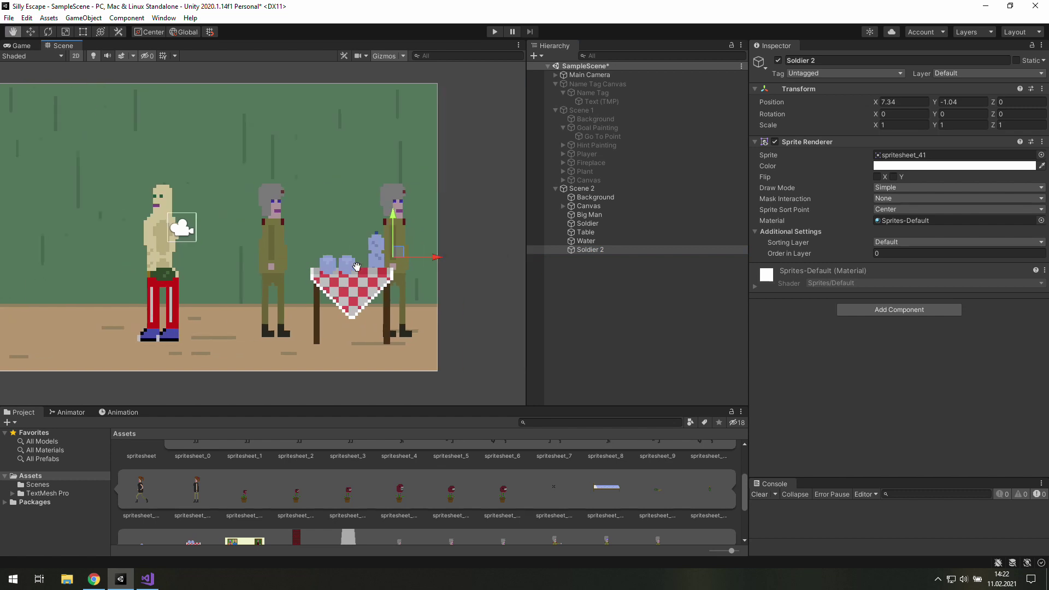
left_click_drag(426, 258, 462, 258)
middle_click_drag(322, 270, 430, 266)
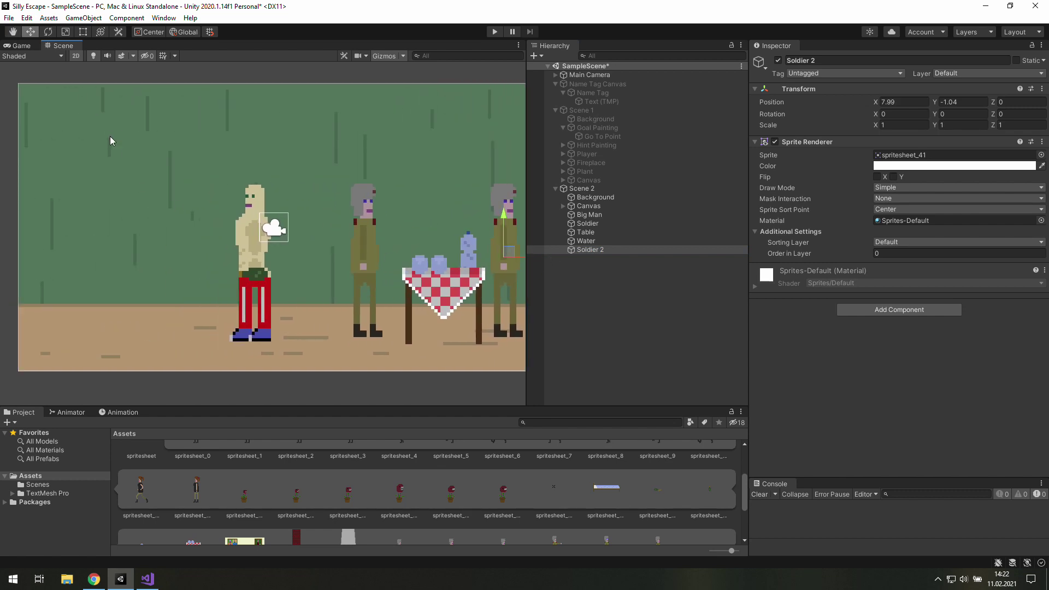
Add the spritesheet_27 sprite to Scene 2 and place it on the floor between Big Man and Soldier, at about X 1.05, Y -4.16.
scroll(385, 504, "down", 1)
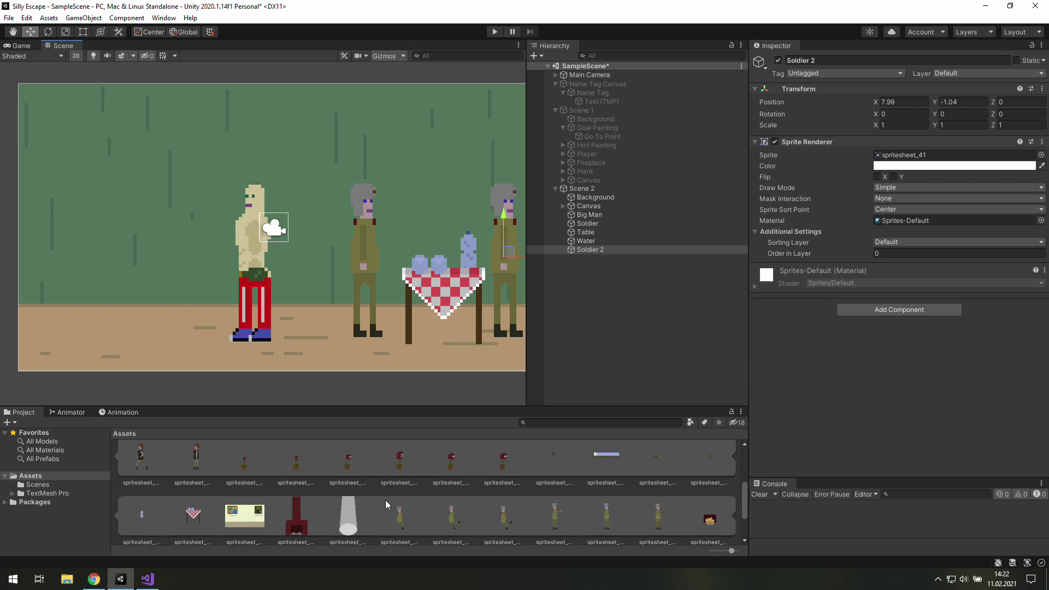
scroll(711, 473, "up", 1)
left_click(668, 488)
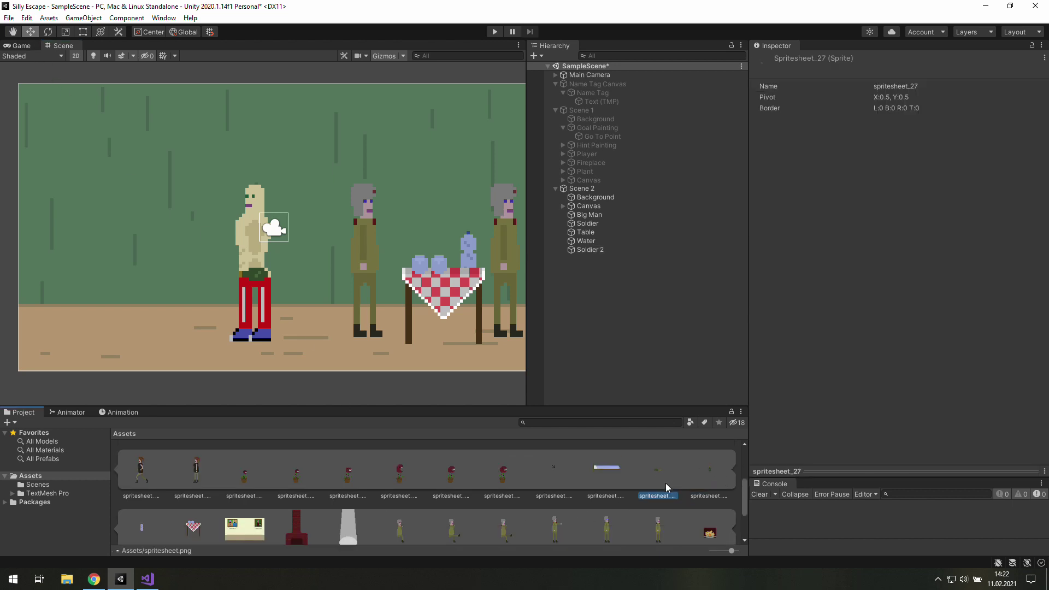
left_click_drag(661, 479, 592, 193)
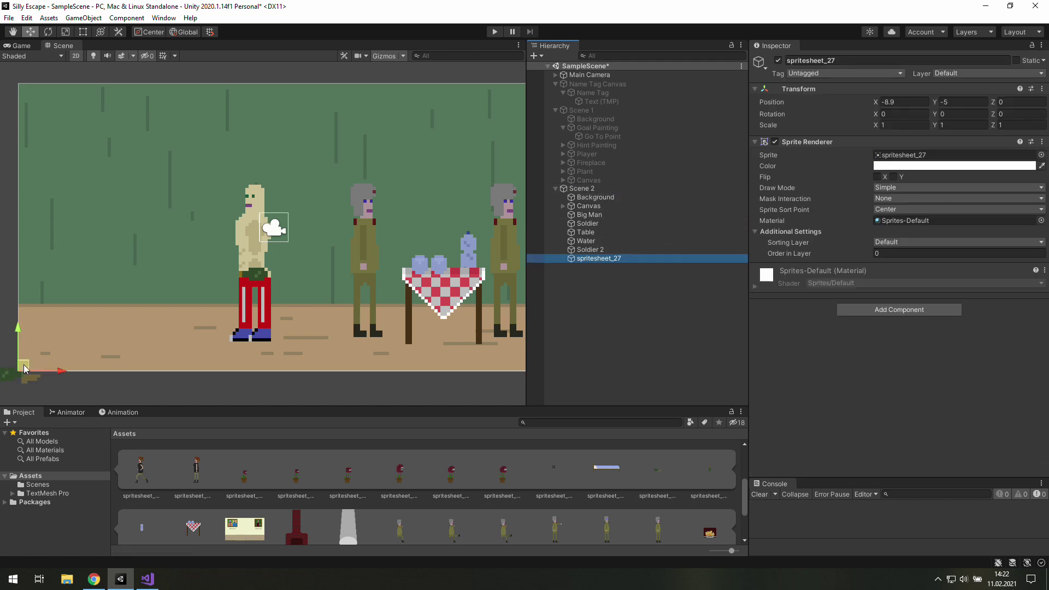
left_click_drag(25, 368, 310, 343)
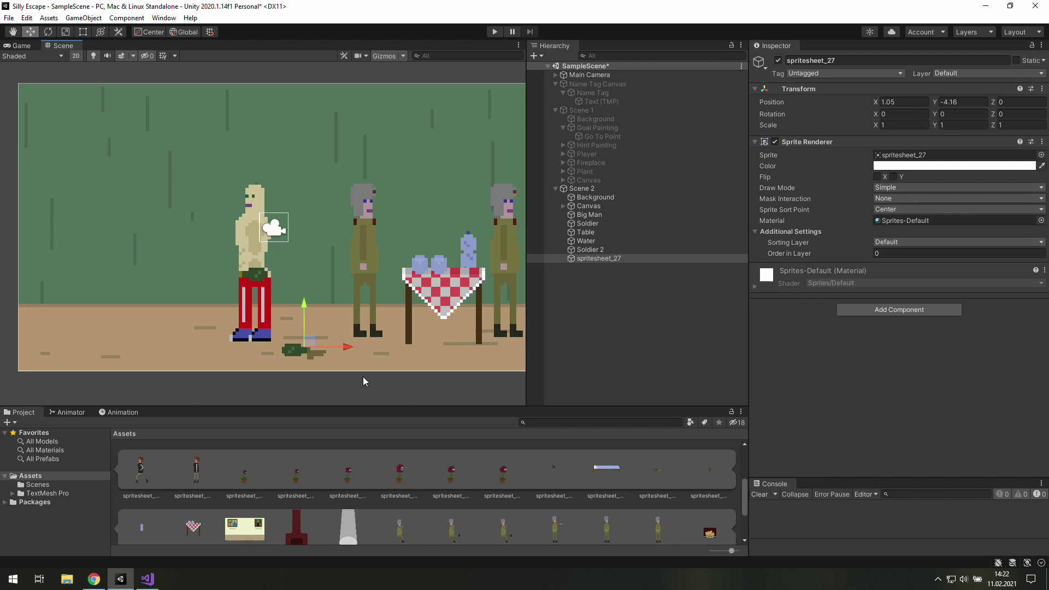
Rename the spritesheet_27 object to Dropped Bottle and nudge it to about X 1.11, Y -4.26.
left_click(21, 45)
left_click(828, 60)
type("Dr")
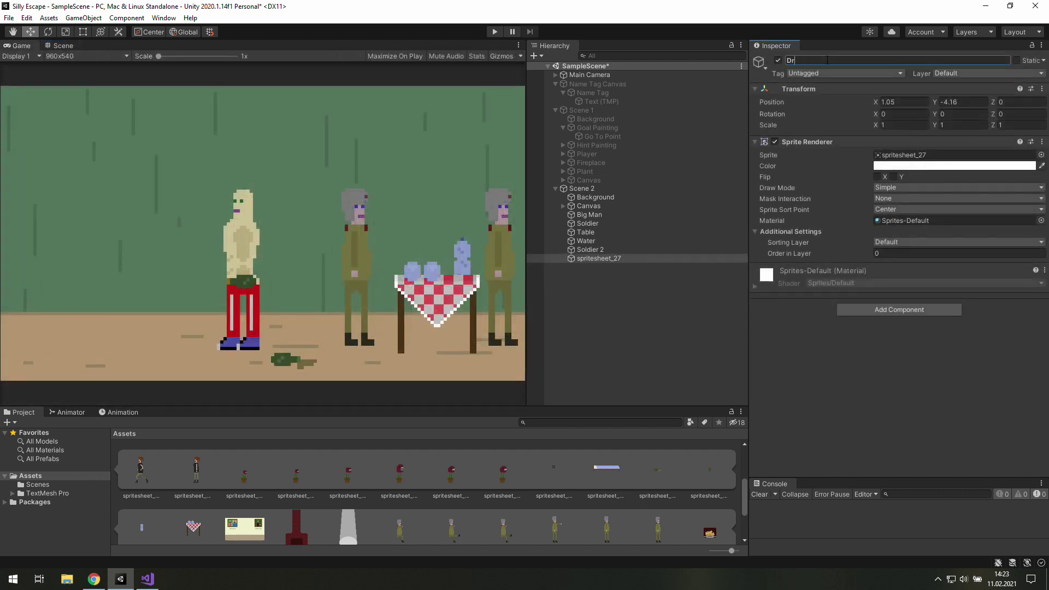
type("opped Bottle")
key("Return")
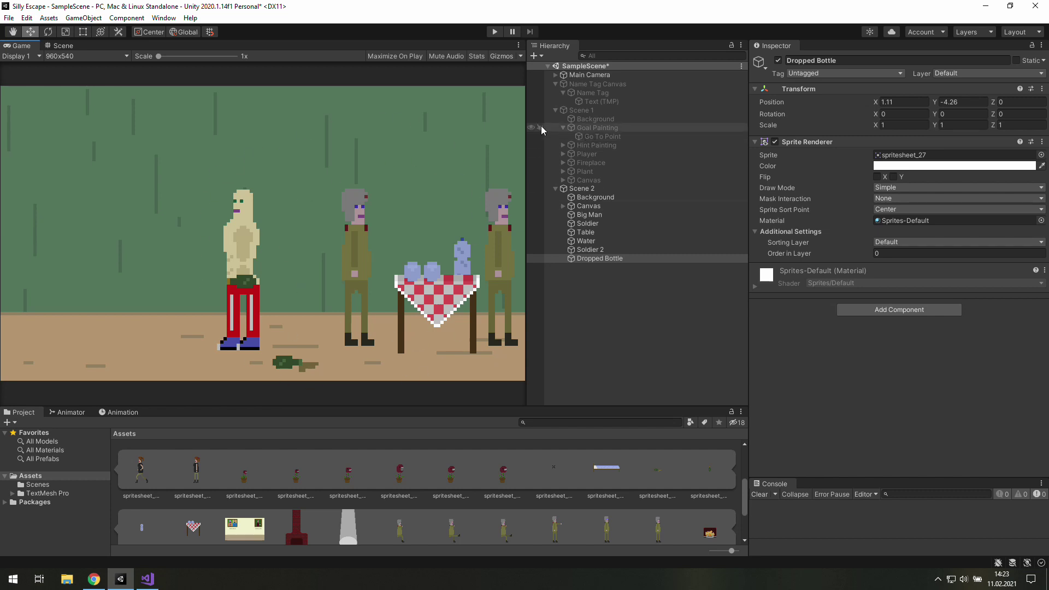
Move Player out of Scene 1 to the top level of the hierarchy below Main Camera, and collapse Scene 1.
left_click(592, 155)
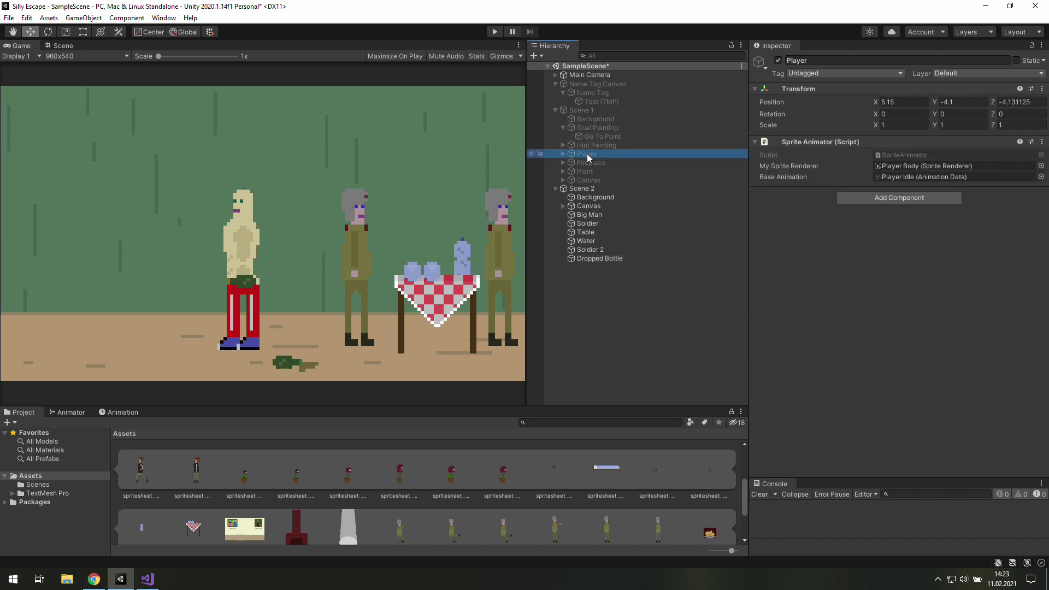
left_click_drag(587, 153, 591, 80)
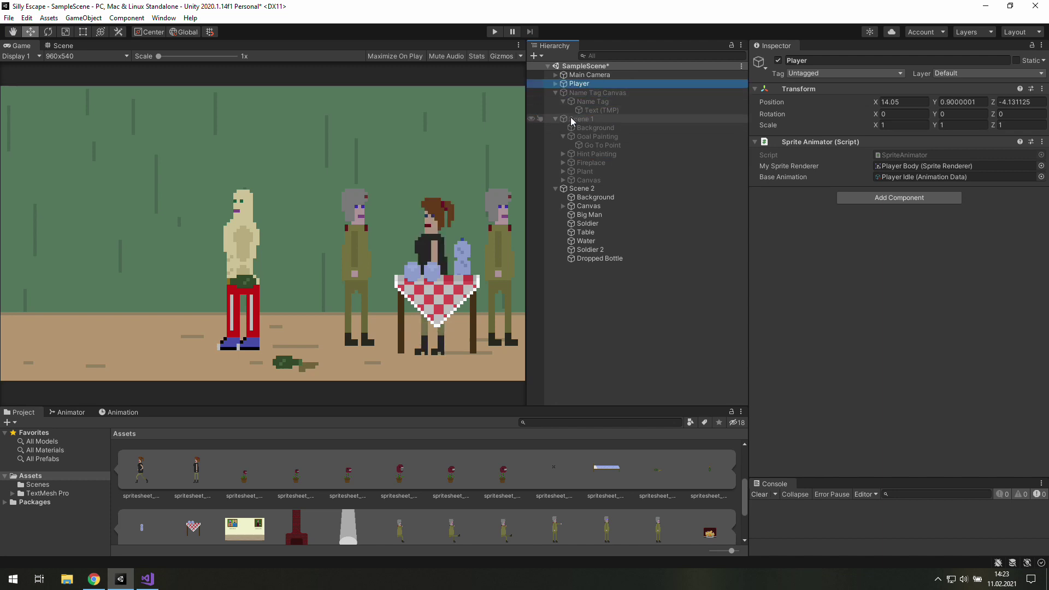
left_click(556, 118)
Move Player horizontally to the far side of Big Man, to about X 1.12.
left_click(585, 75)
left_click(588, 83)
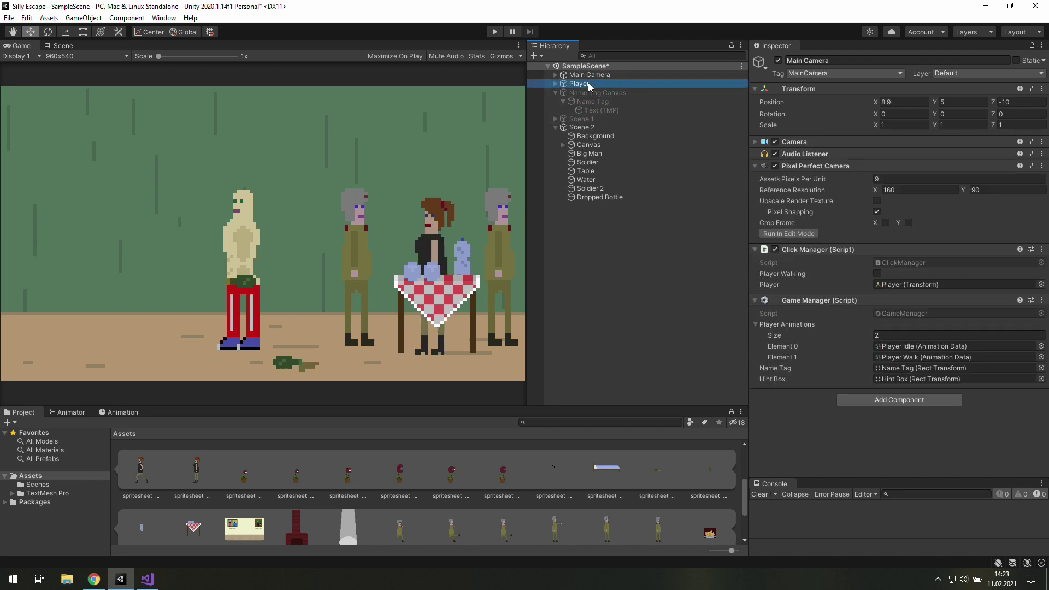
left_click_drag(876, 102, 641, 115)
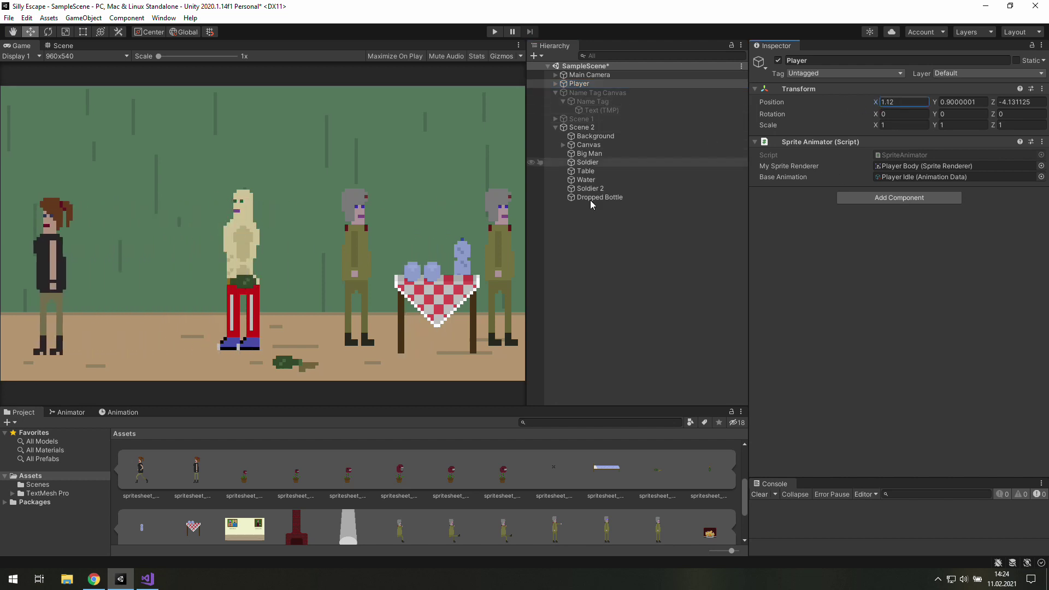
Make Dropped Bottle a child of Scene 2's Background, set its Order in Layer to -1, and collapse Background.
left_click(576, 138)
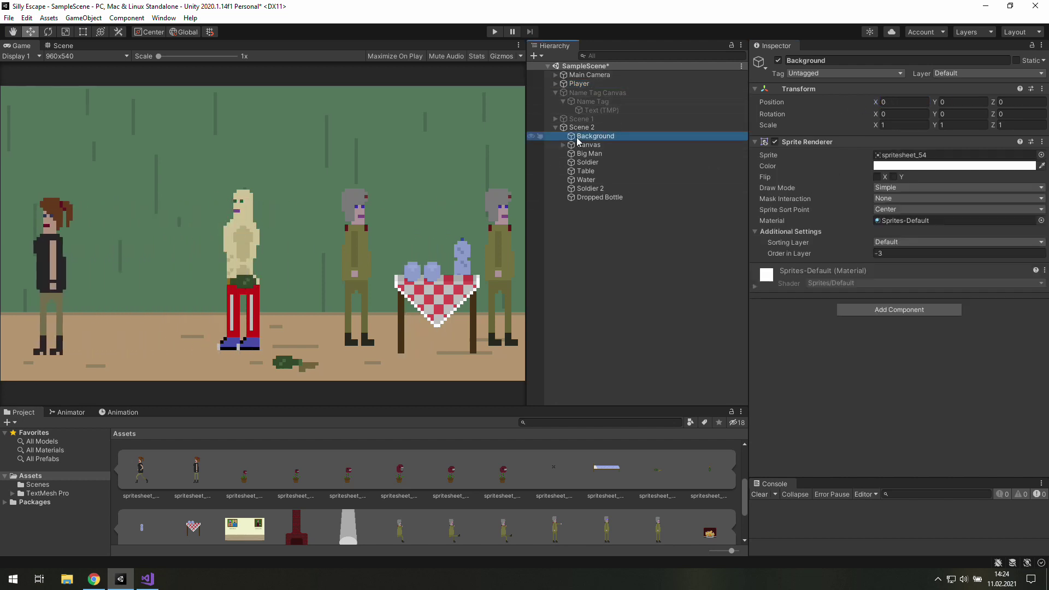
left_click(612, 196)
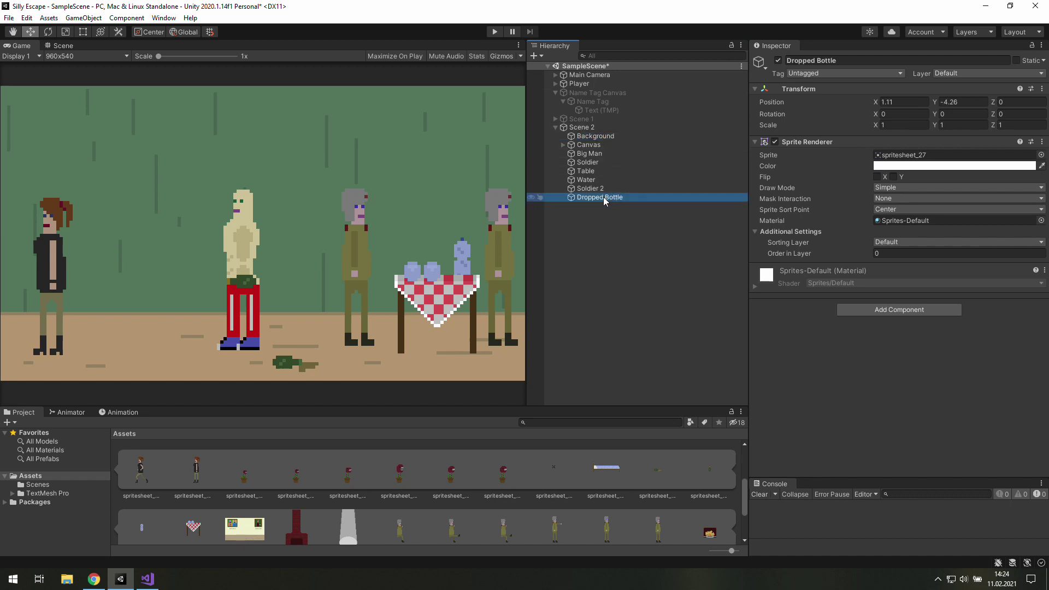
left_click_drag(604, 197, 601, 139)
left_click(904, 254)
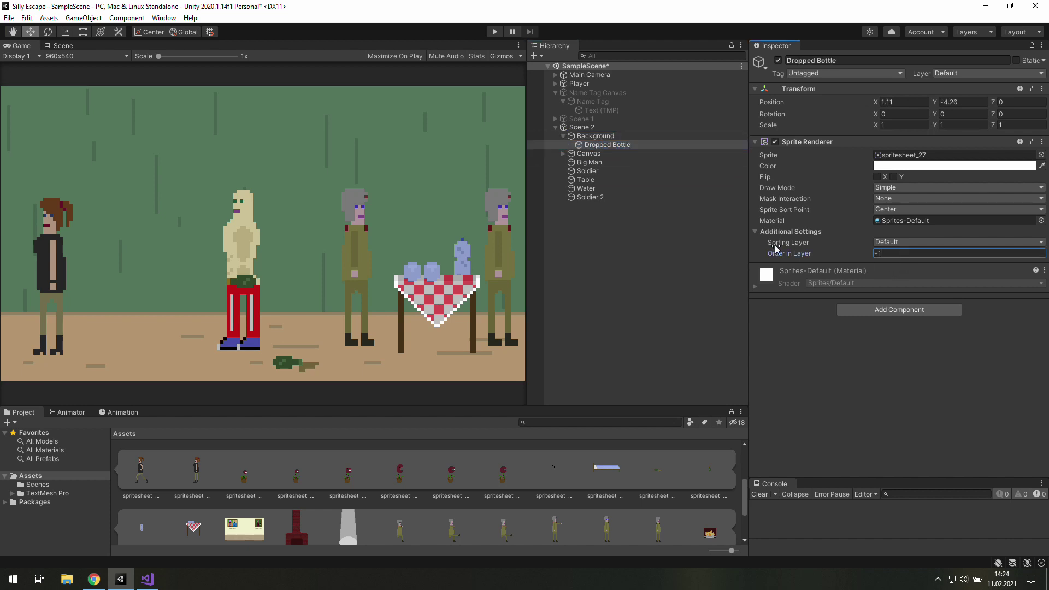
left_click(563, 137)
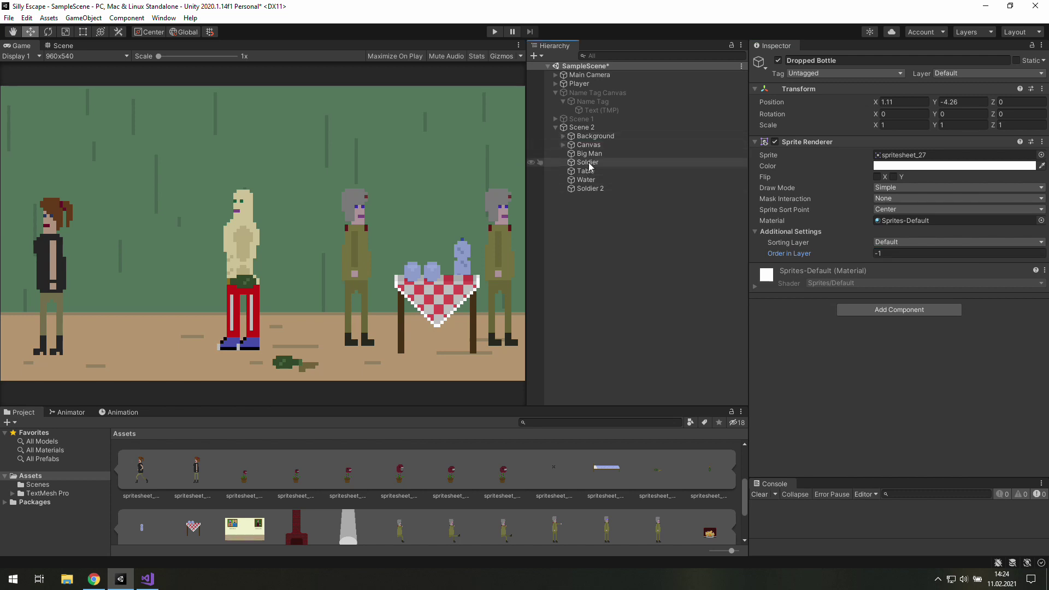
Flip the Soldier 2 sprite along X and set the Table sprite's Order in Layer to -1.
left_click(591, 188)
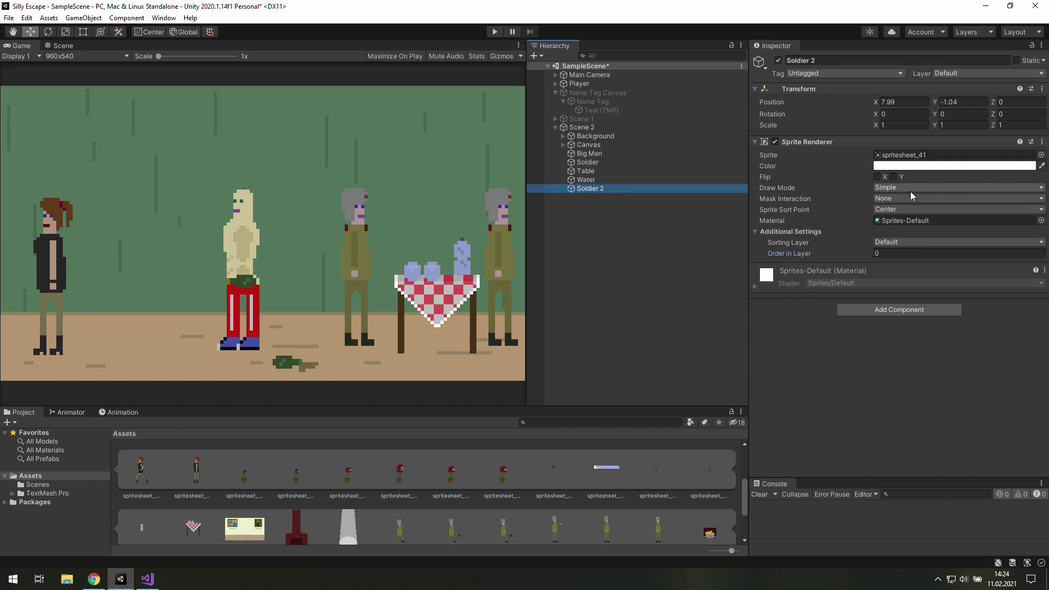
left_click(877, 176)
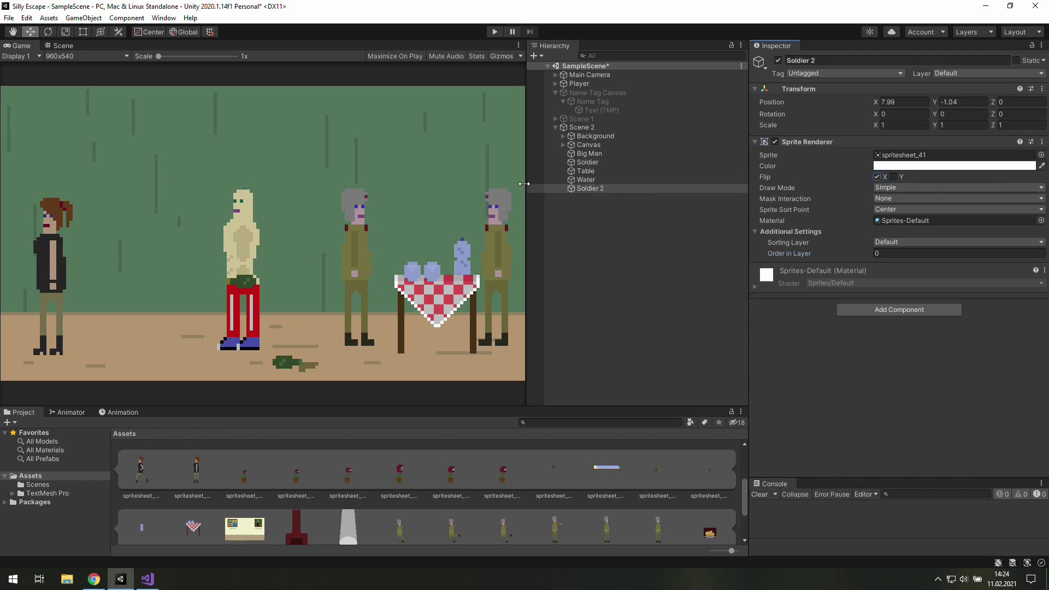
left_click(578, 180)
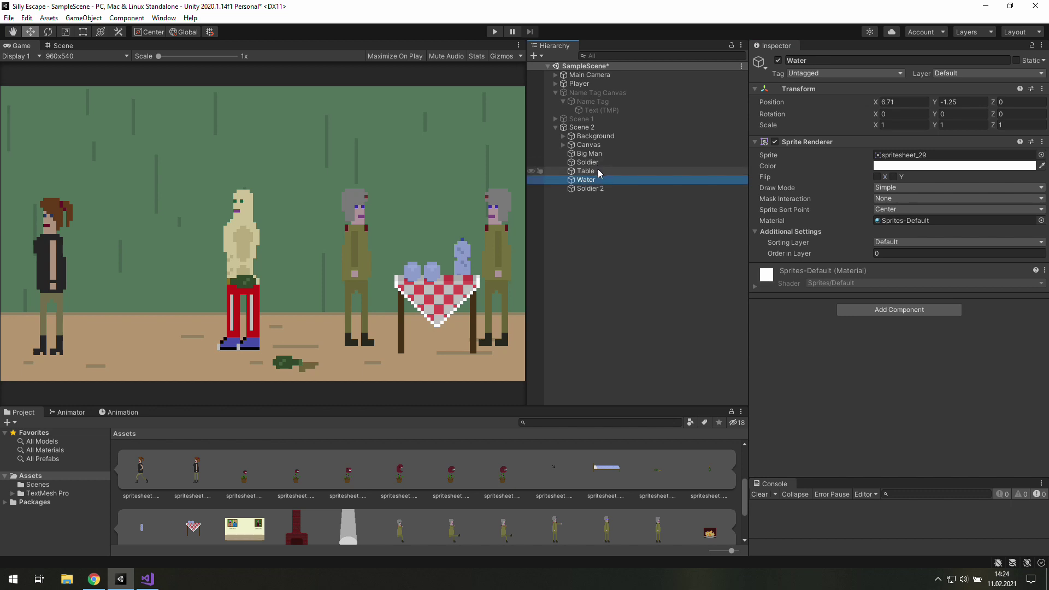
left_click(598, 170)
left_click(922, 253)
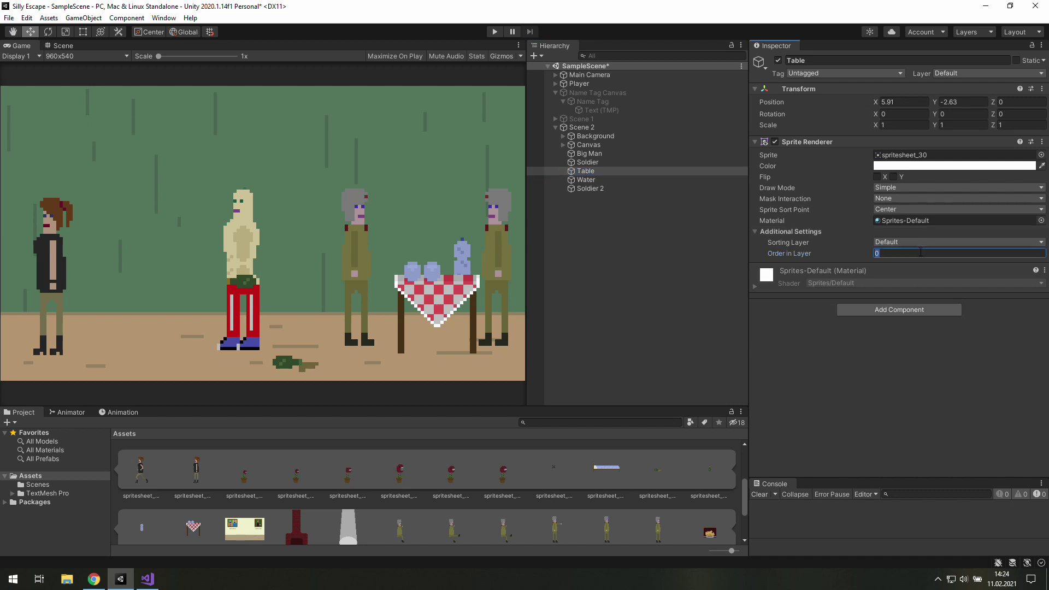
type("-1")
Shift Water on the table away from Soldier 2, to about X 6.42, Y -1.17.
left_click(603, 179)
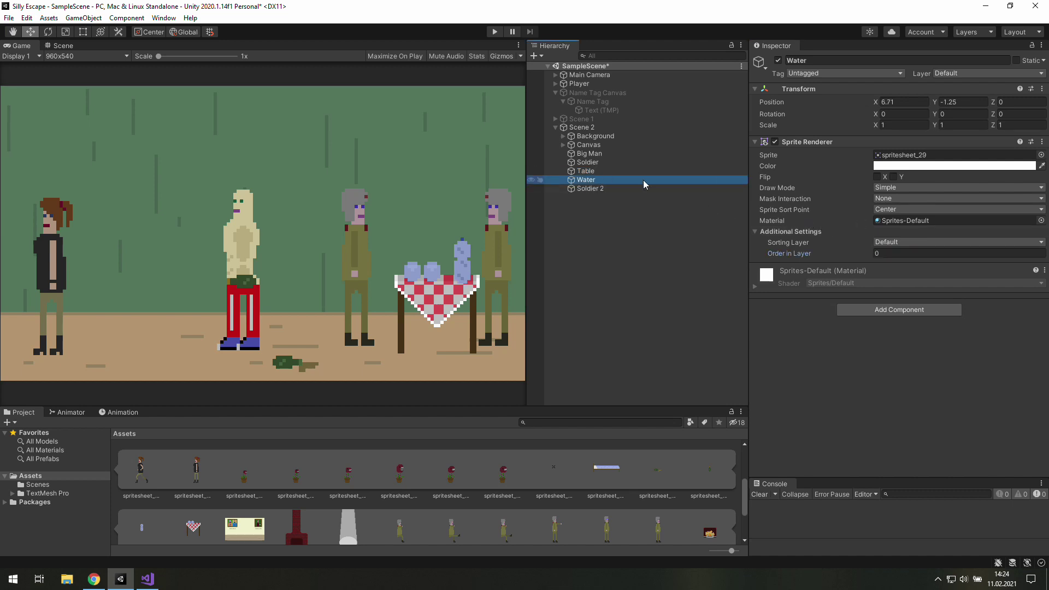
left_click(880, 102)
left_click_drag(879, 104, 877, 104)
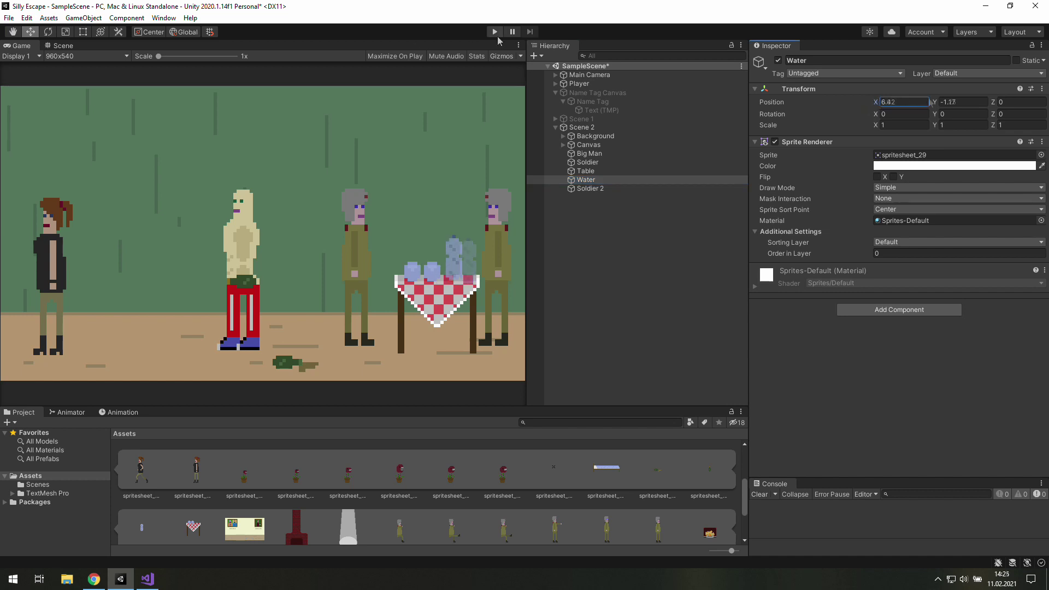
Run the game to test a click in Scene 2, and stop play mode.
left_click(494, 31)
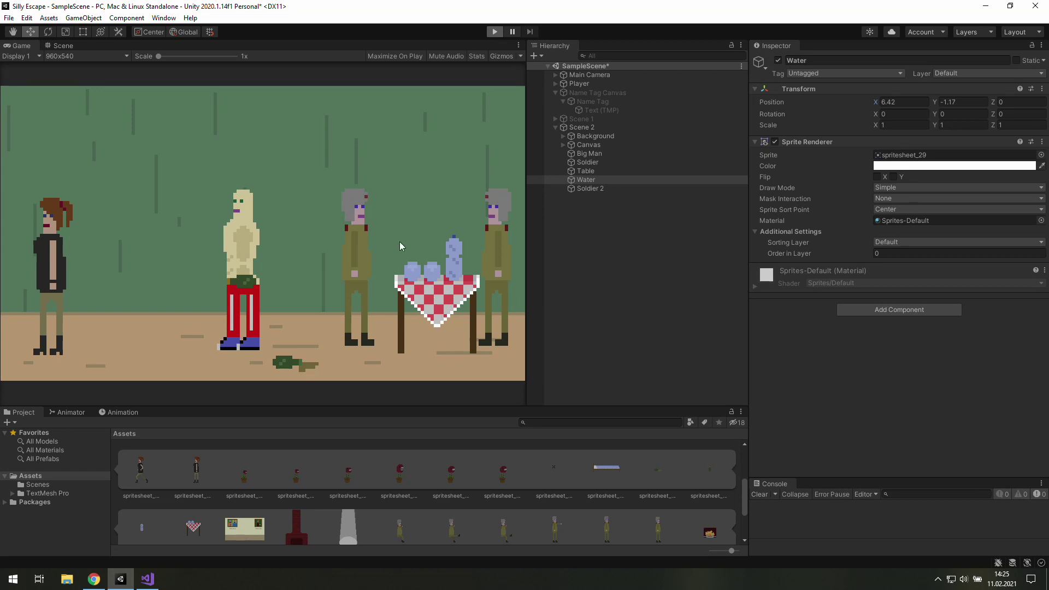
left_click(397, 269)
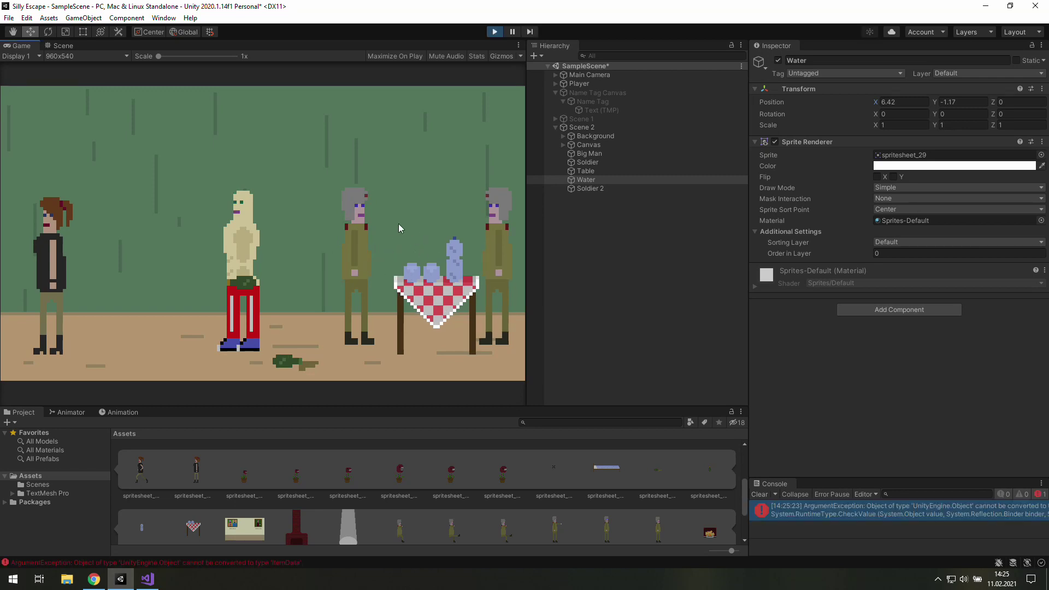
left_click(495, 33)
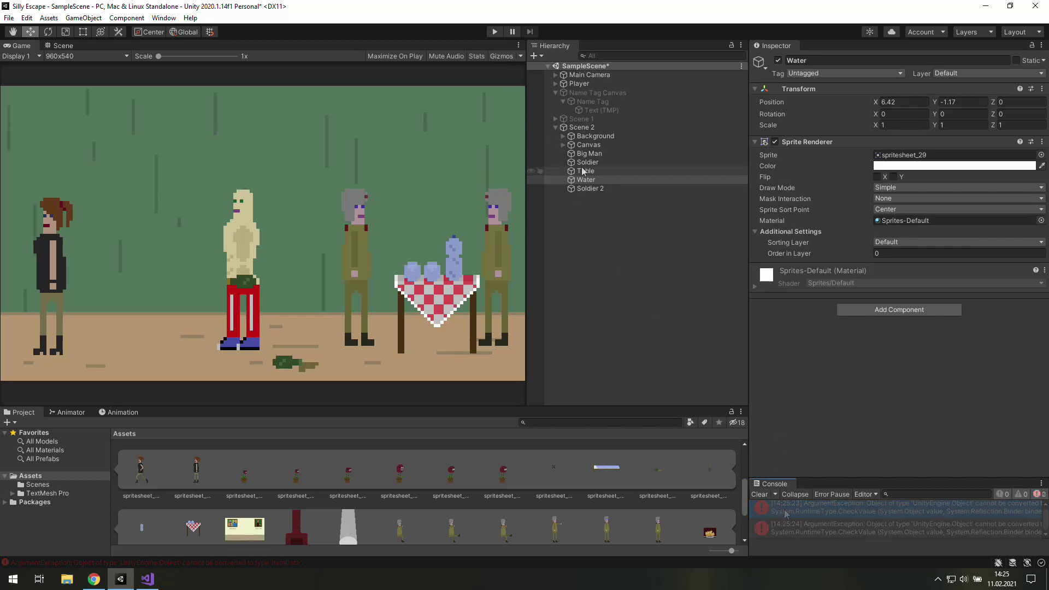
Delete the Fireplace, Hint Painting and Goal Painting UI images from Scene 2's Canvas.
left_click(580, 145)
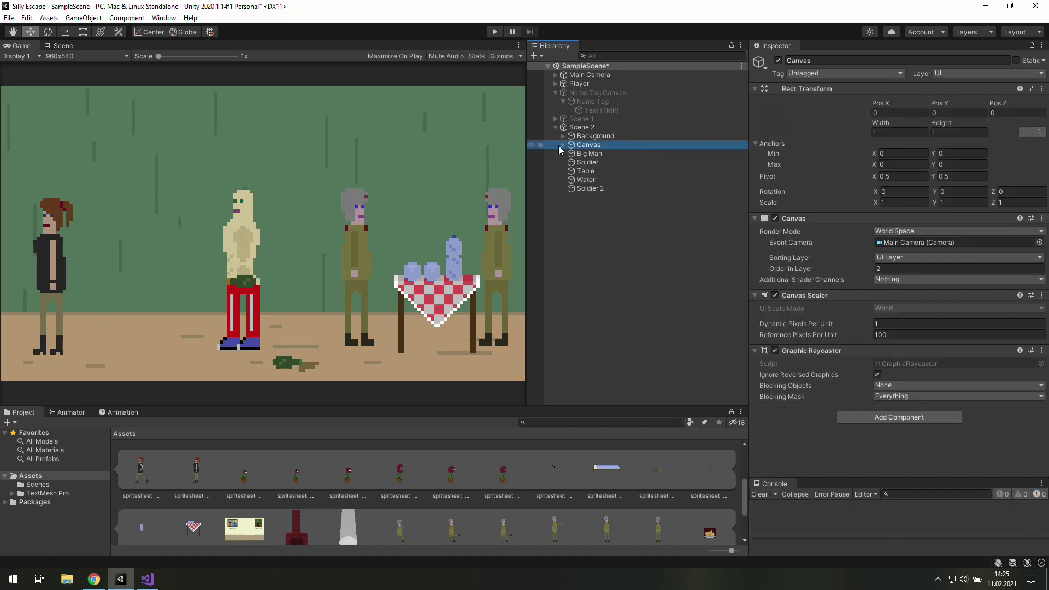
left_click(563, 145)
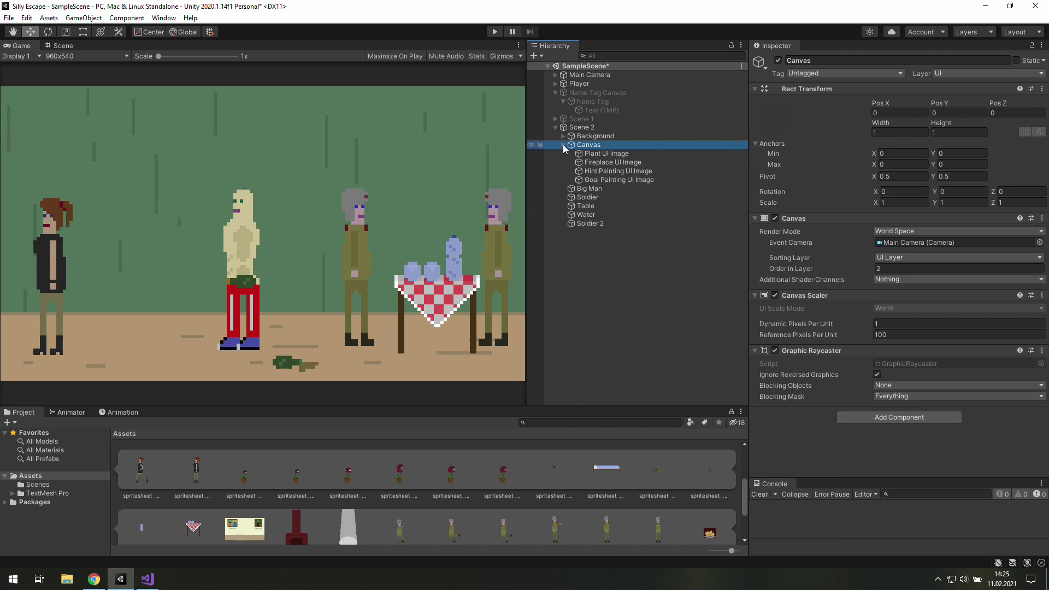
left_click(608, 155)
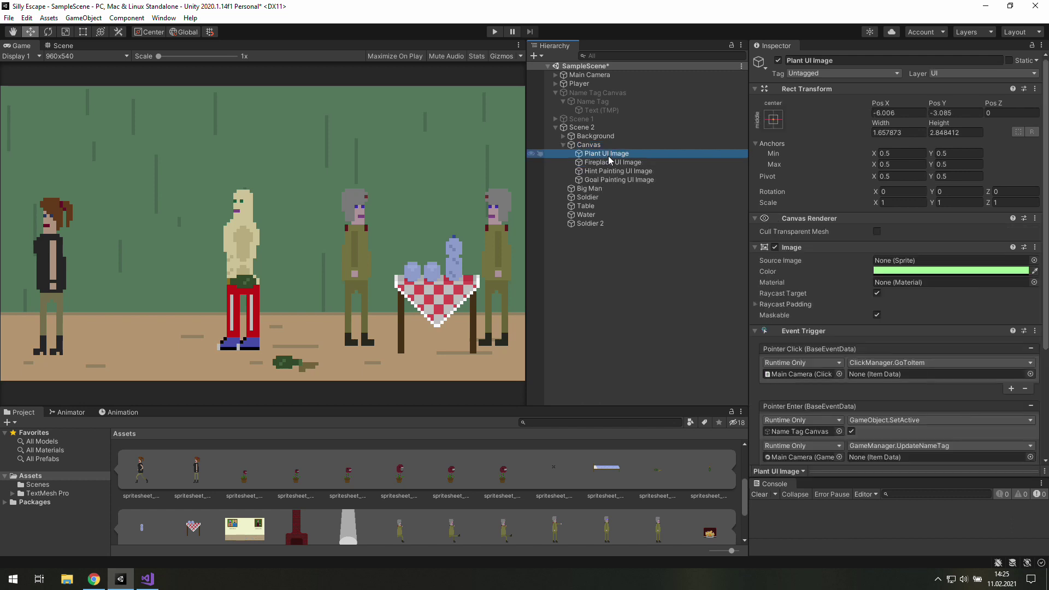
left_click(615, 162)
left_click(626, 182, "shift")
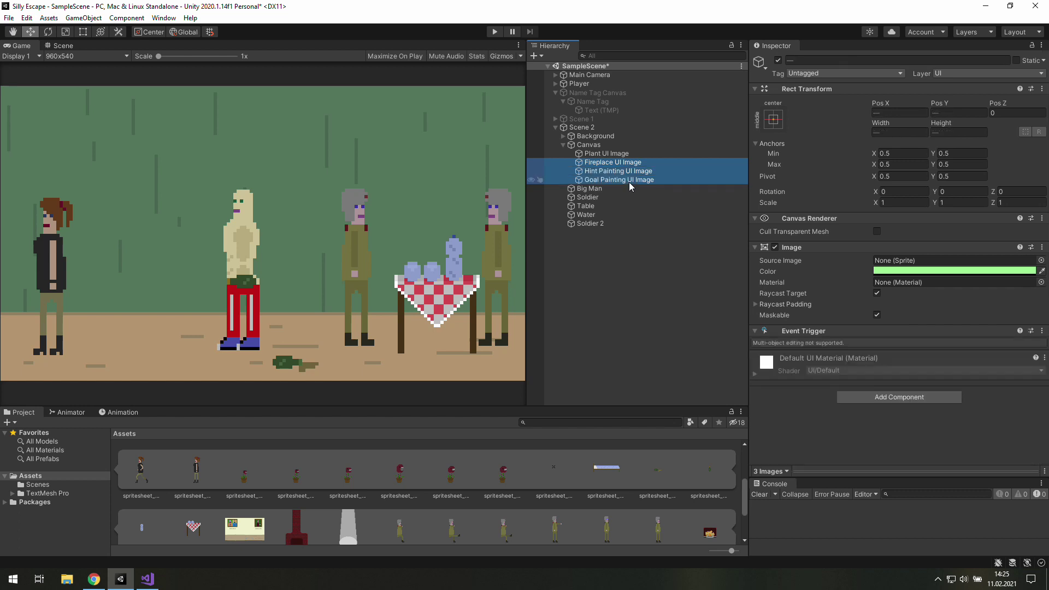
key("Delete")
Rename the Plant UI Image in Scene 2's Canvas to Big Man UI Image.
left_click(615, 153)
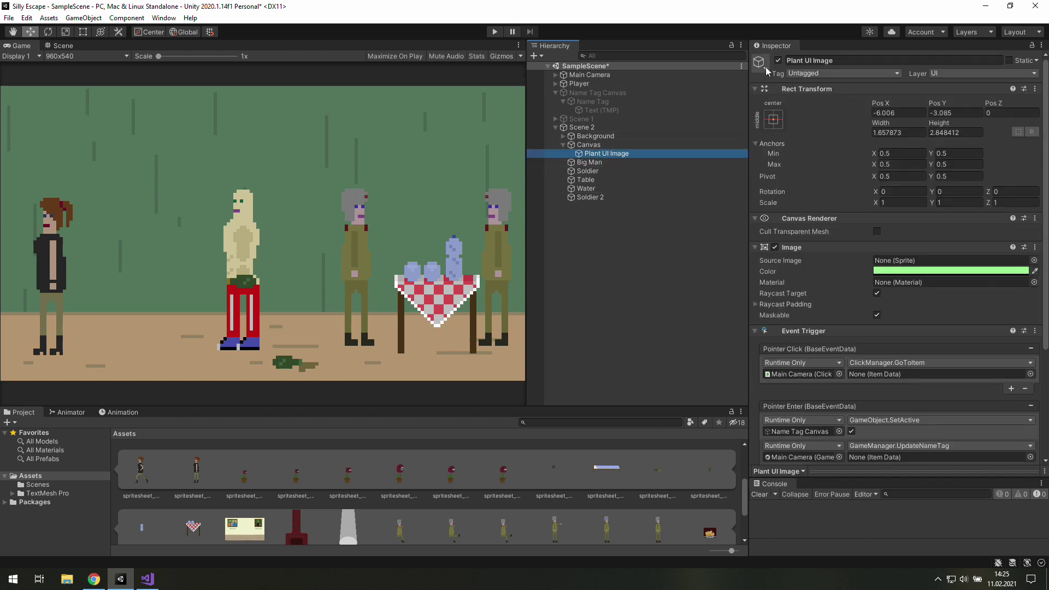
left_click(804, 60)
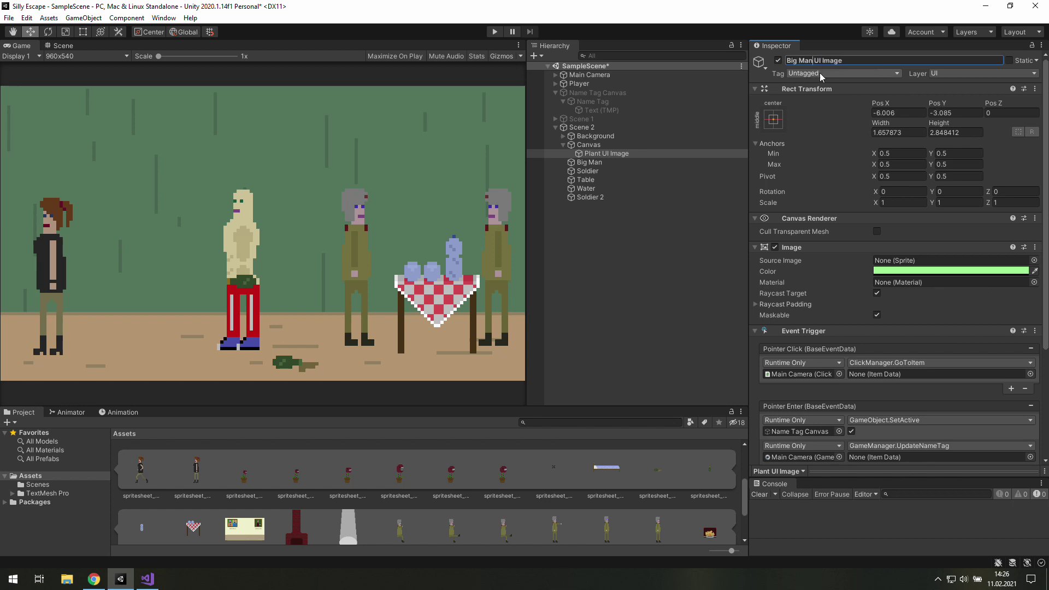
key("Return")
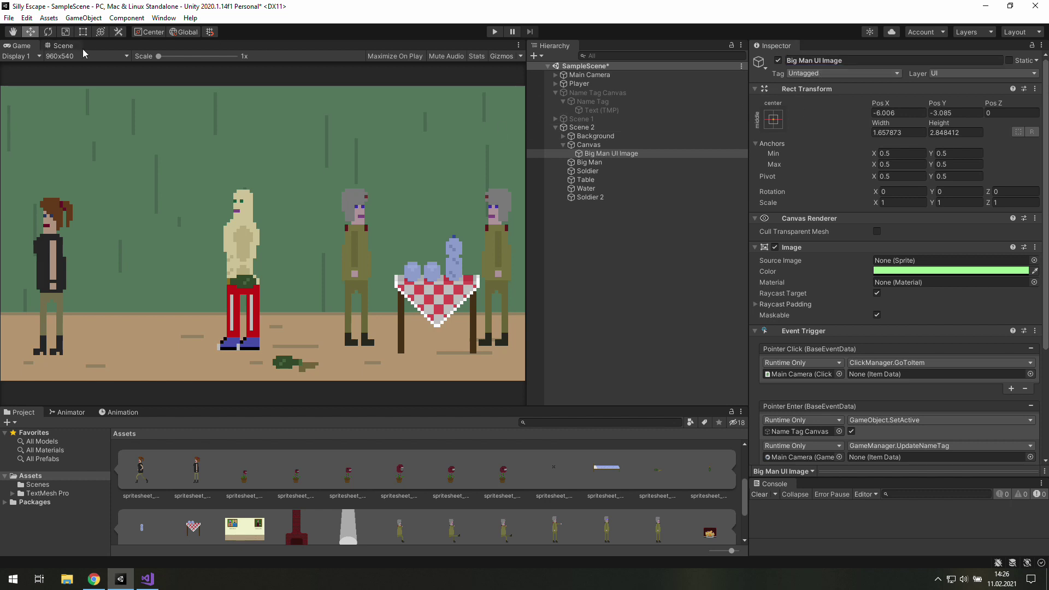
Move and resize Big Man UI Image to enclose the Big Man character, about 1.83 wide and 5.76 high.
left_click(71, 46)
left_click(83, 32)
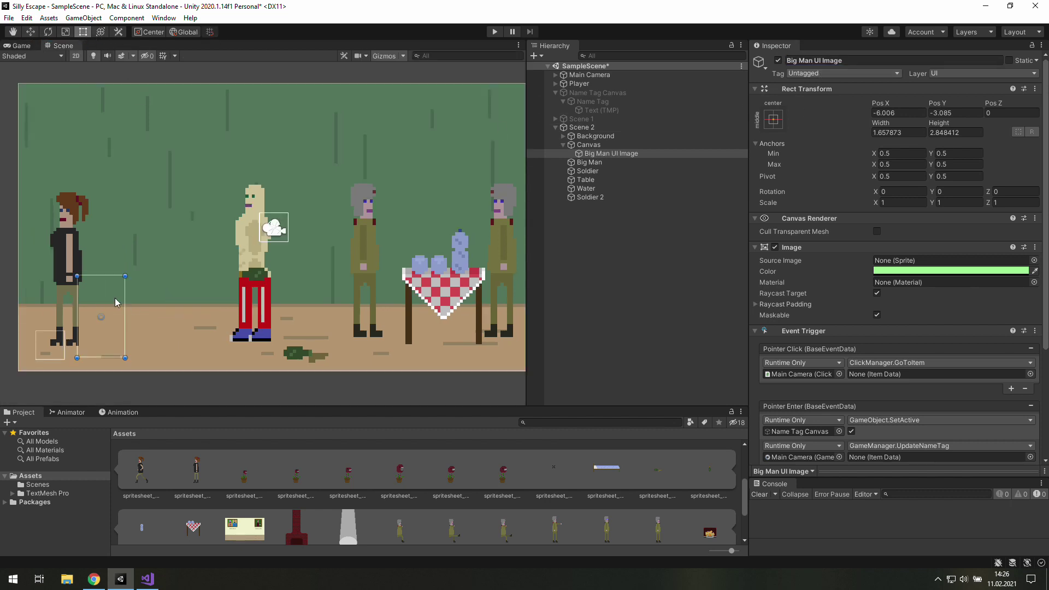
left_click_drag(115, 299, 250, 277)
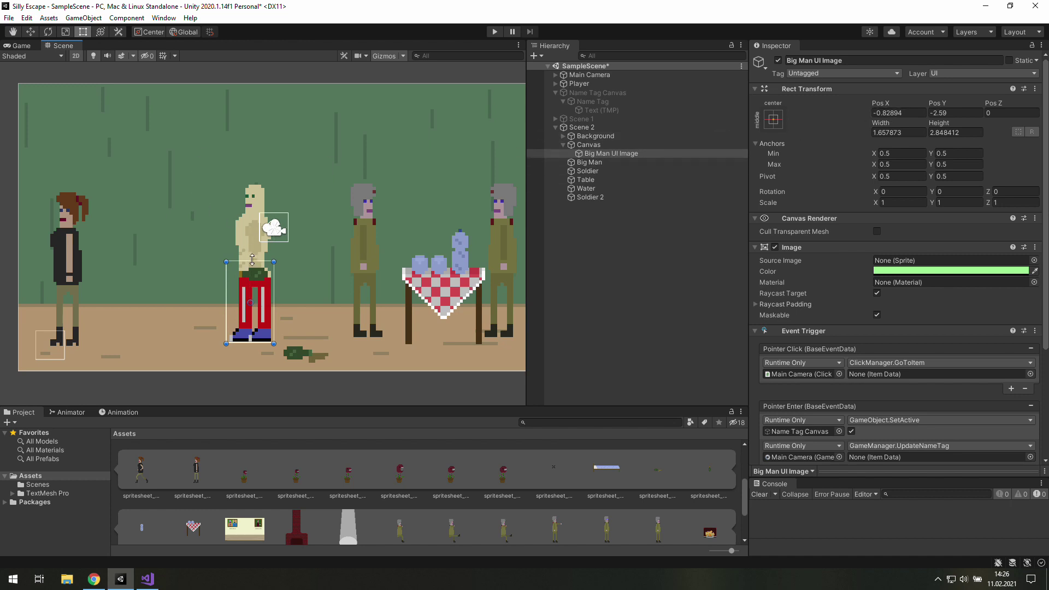
left_click_drag(252, 259, 257, 181)
left_click_drag(274, 284, 279, 284)
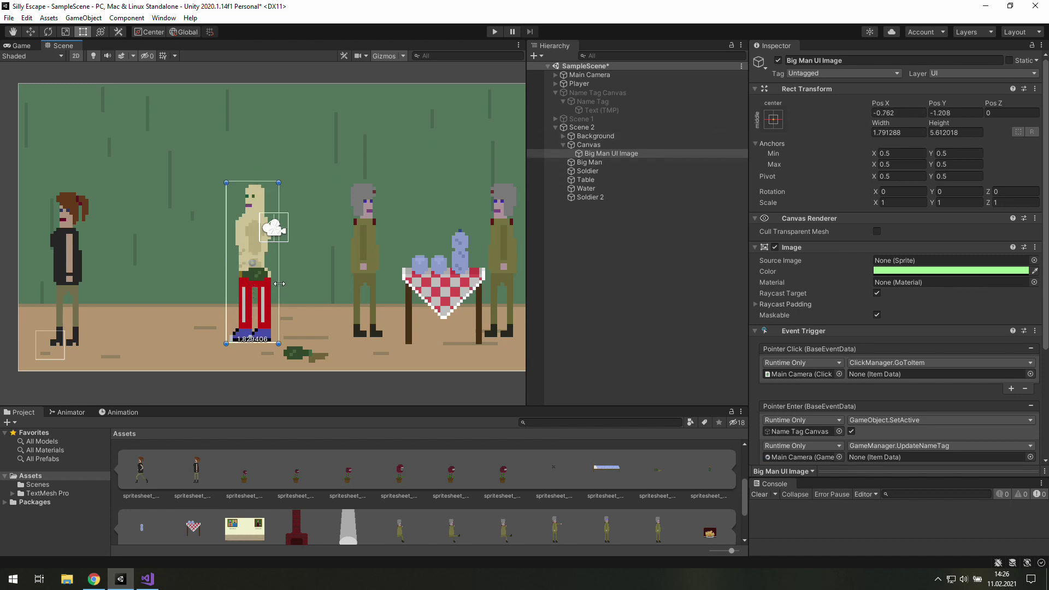
left_click_drag(254, 344, 254, 348)
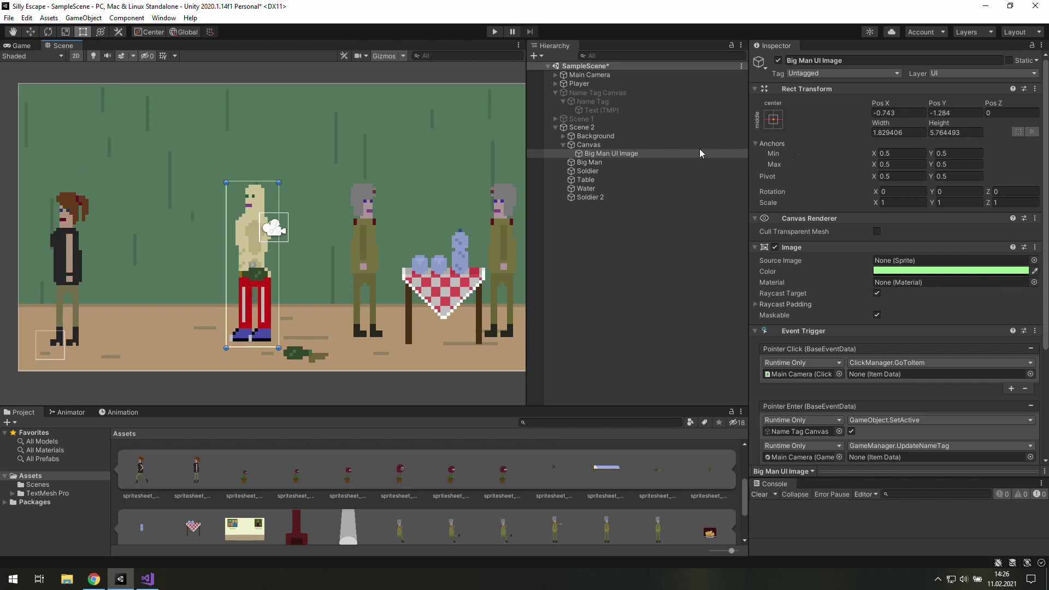
Duplicate Big Man UI Image and rename the copy to Water On A Table UI Image (1).
left_click(580, 145)
left_click(586, 154)
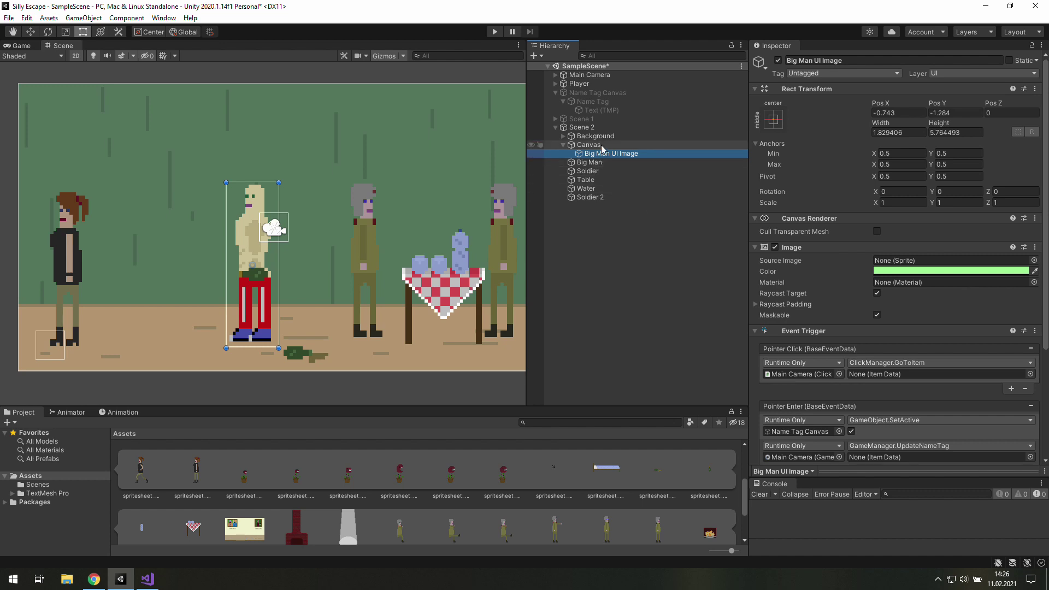
key("ctrl+d")
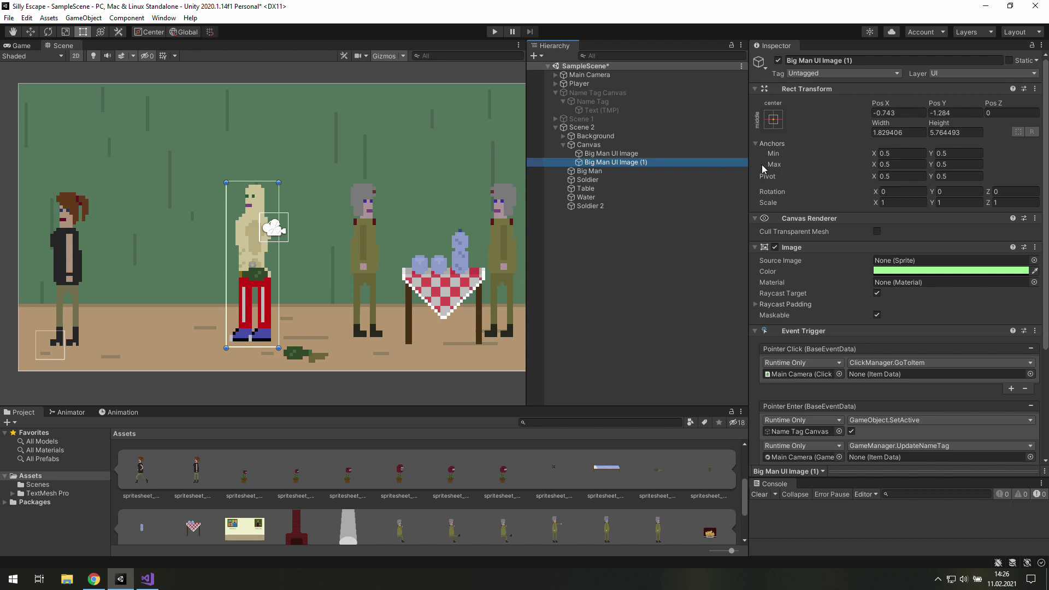
left_click(813, 61)
left_click(816, 60)
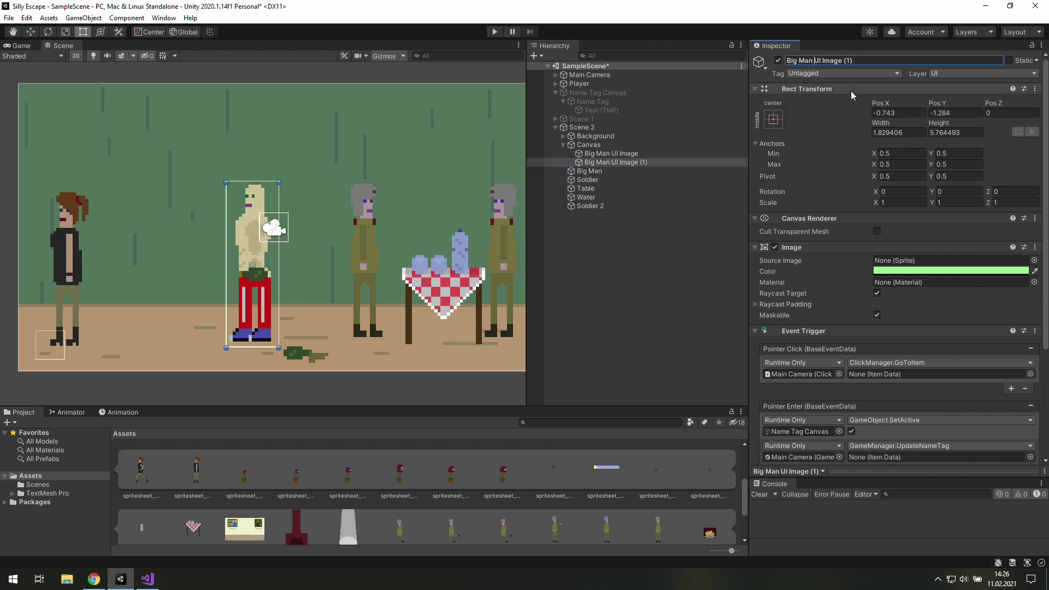
key("BackSpace")
key("BackSpace")
key("BackSpace")
key("BackSpace")
key("BackSpace")
key("BackSpace")
key("BackSpace")
key("BackSpace")
type("Water Om")
type(" A Table")
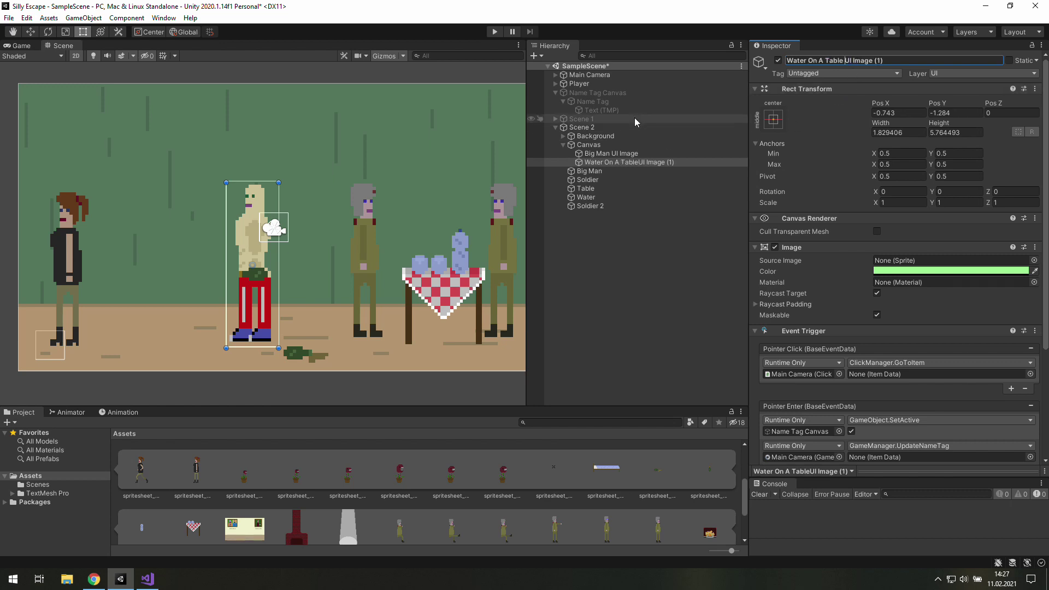
Move the Water On A Table UI image over the table and both soldiers, and widen it to about 6.08.
left_click_drag(266, 269, 341, 251)
left_click_drag(467, 272, 517, 272)
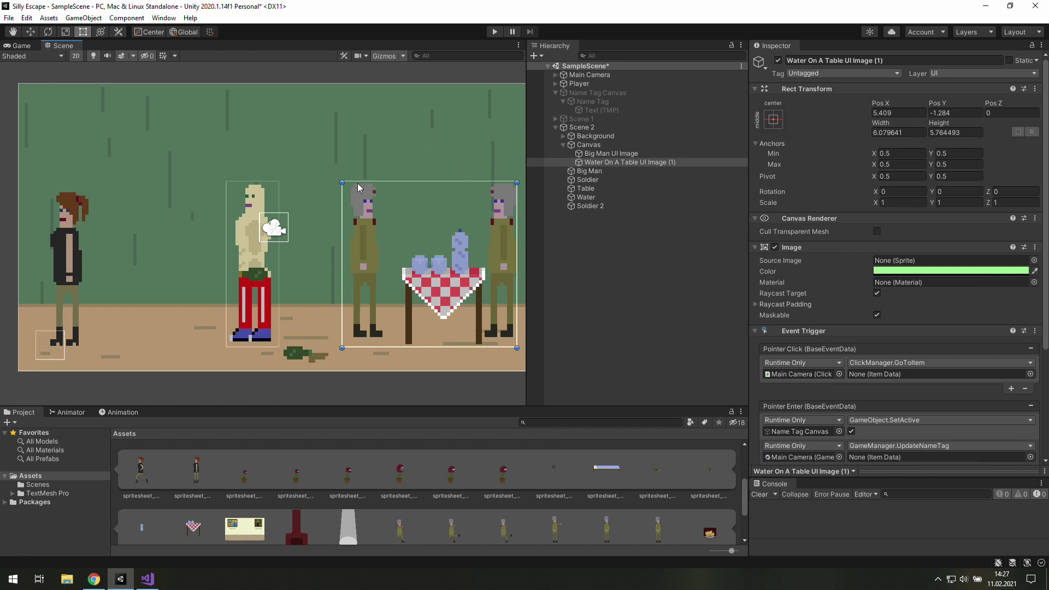
Create an empty game object named Water On A Table and reset its position to the origin.
right_click(584, 225)
left_click(607, 339)
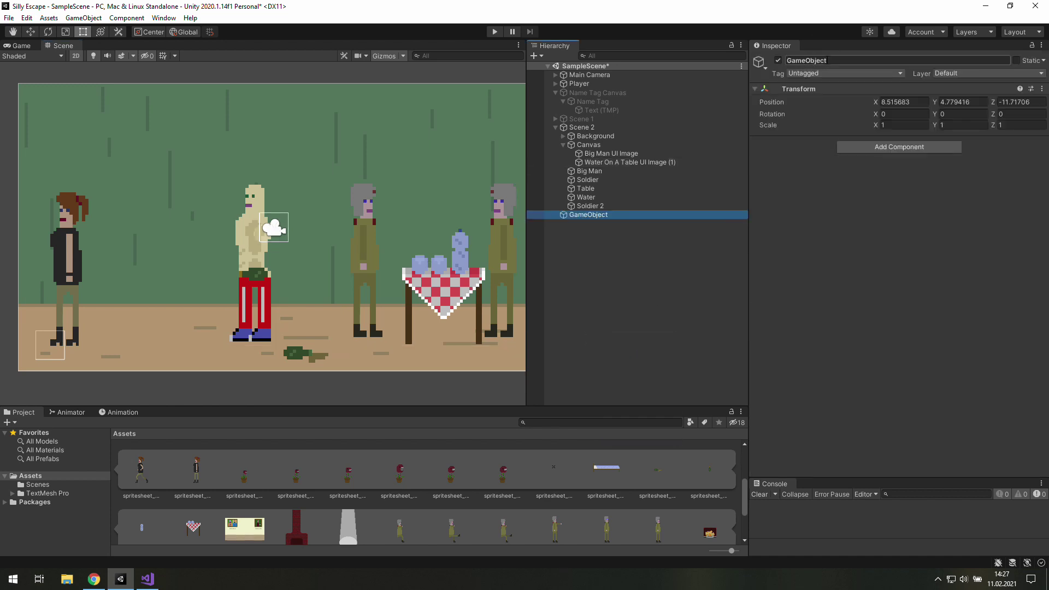
left_click(837, 60)
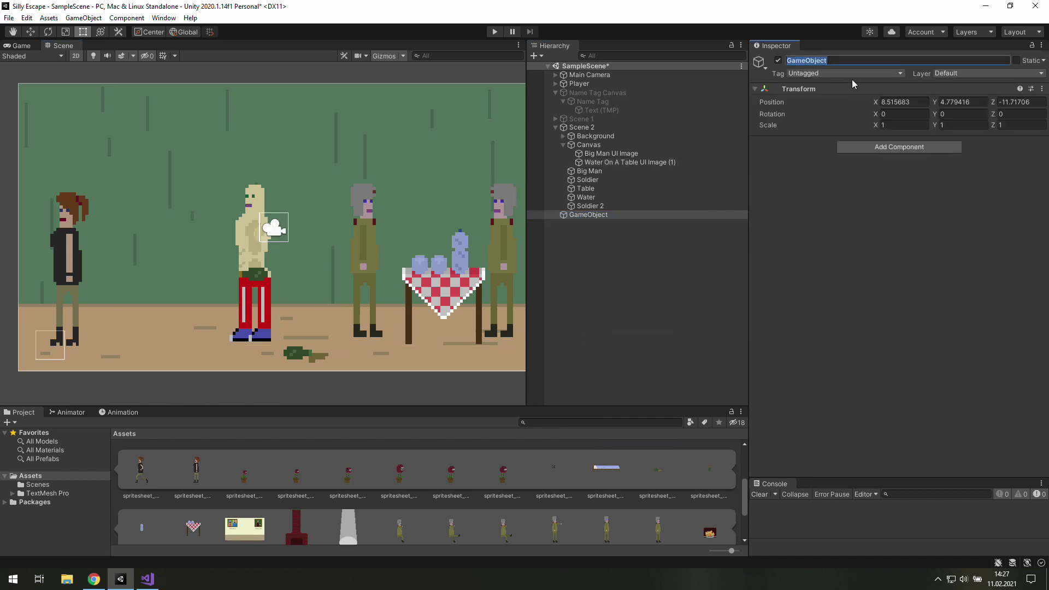
type("Water On A Table")
key("Return")
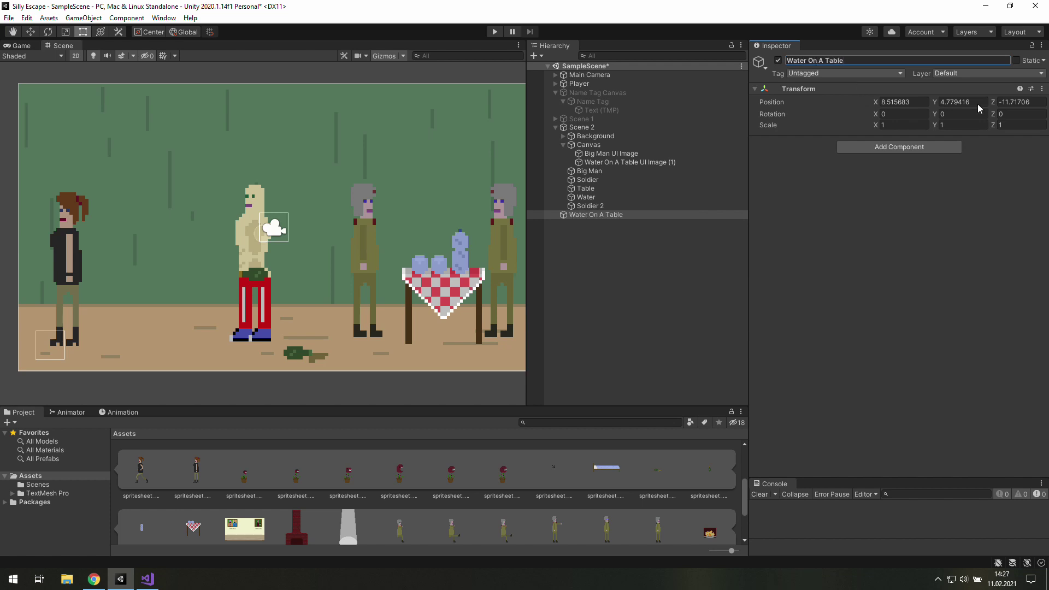
left_click(1042, 88)
left_click(952, 101)
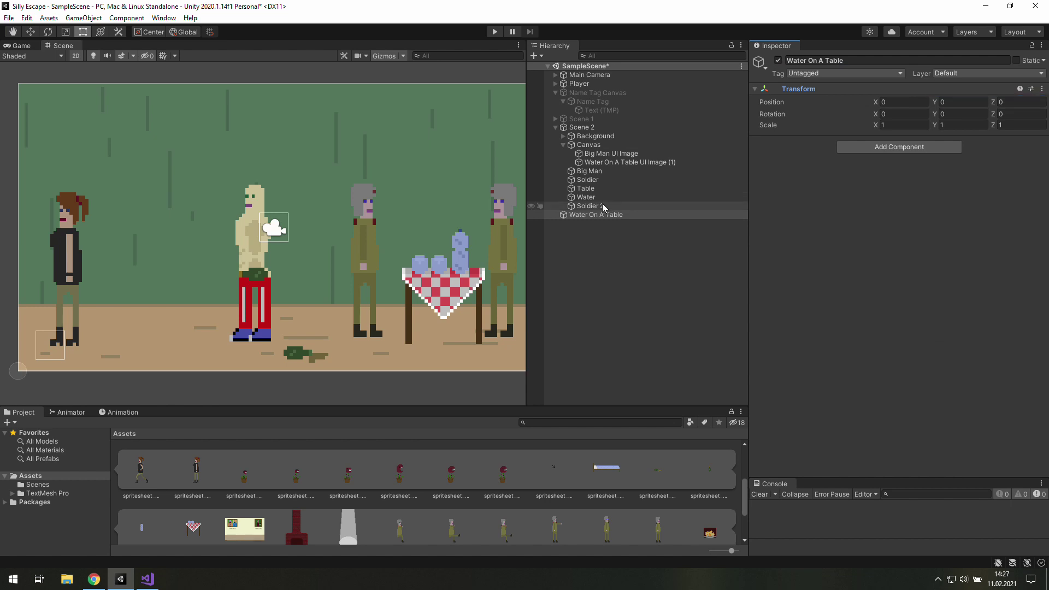
Nest the Water On A Table object under Scene 2 and reset its local position.
left_click_drag(584, 219, 582, 127)
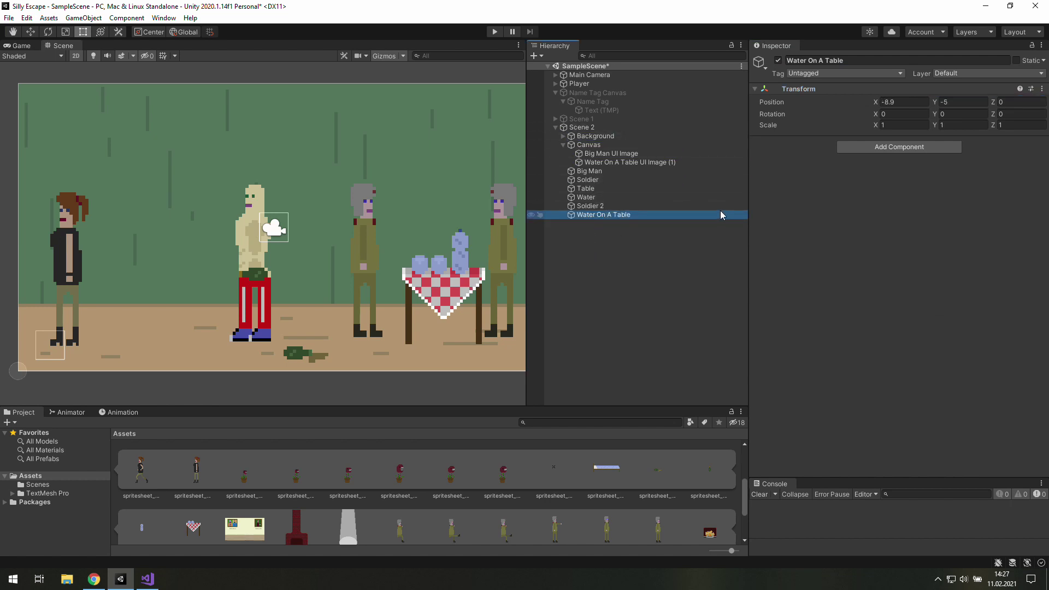
left_click(1042, 89)
left_click(981, 104)
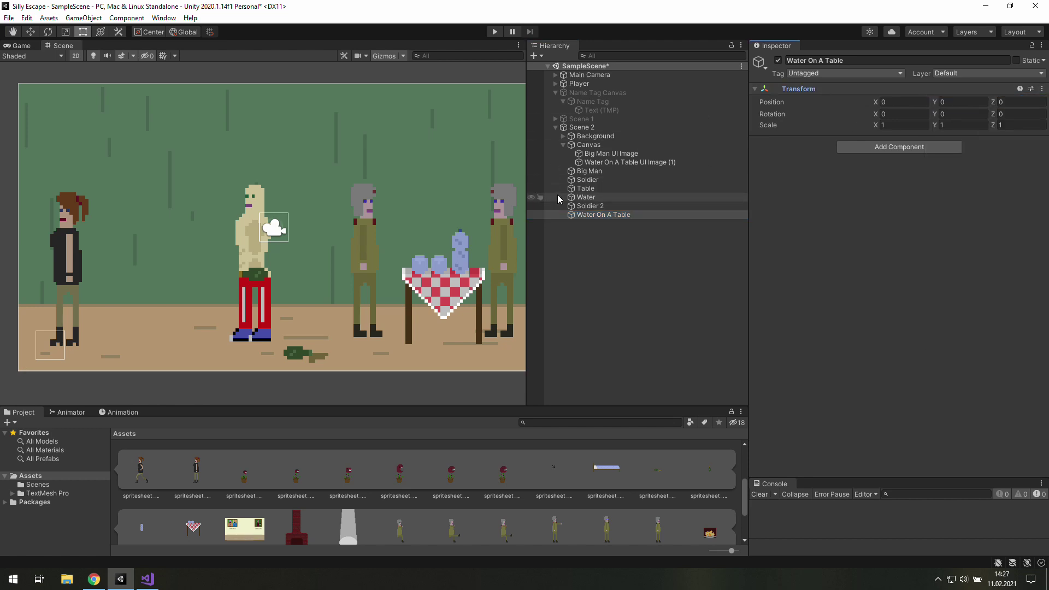
Parent Soldier, Soldier 2, Table and Water to Water On A Table, and collapse that group and the Canvas.
mouse_move(590, 180)
left_mouse_down()
mouse_move(598, 214)
mouse_move(602, 188)
left_mouse_up()
left_click(601, 180)
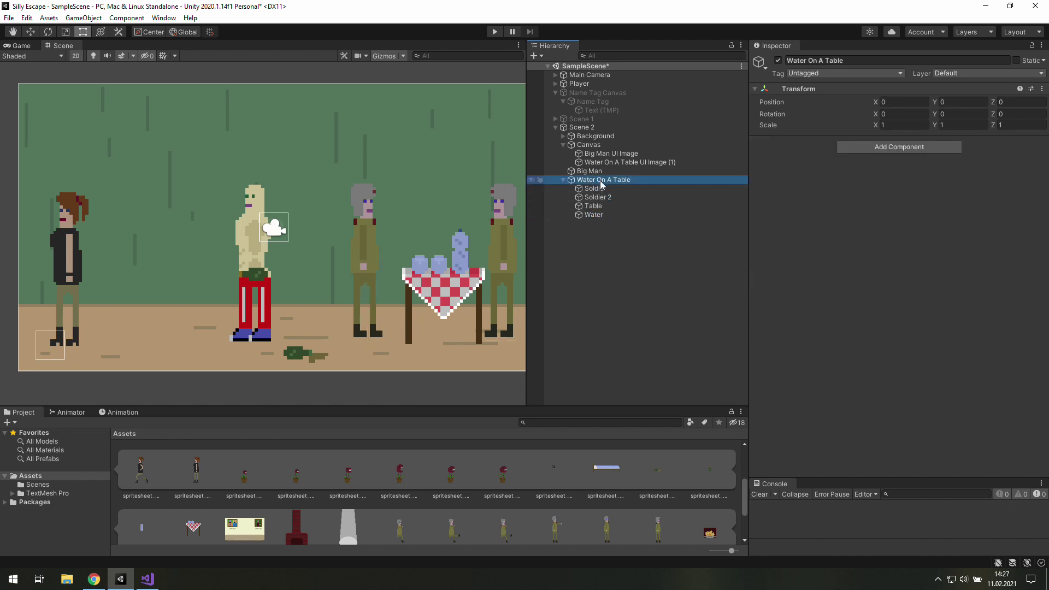
left_click(563, 180)
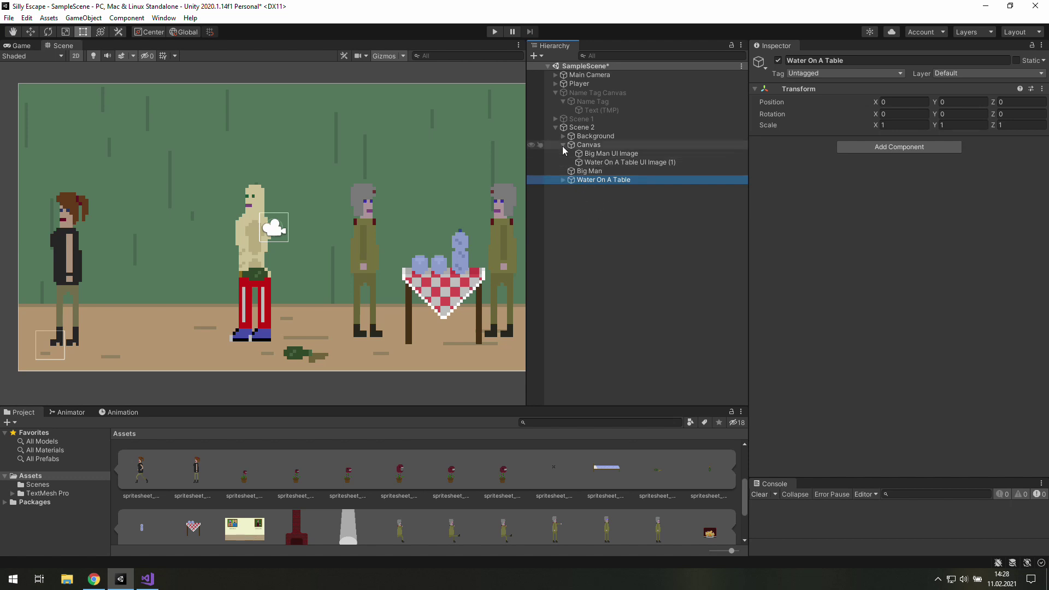
left_click(563, 145)
left_click(640, 215)
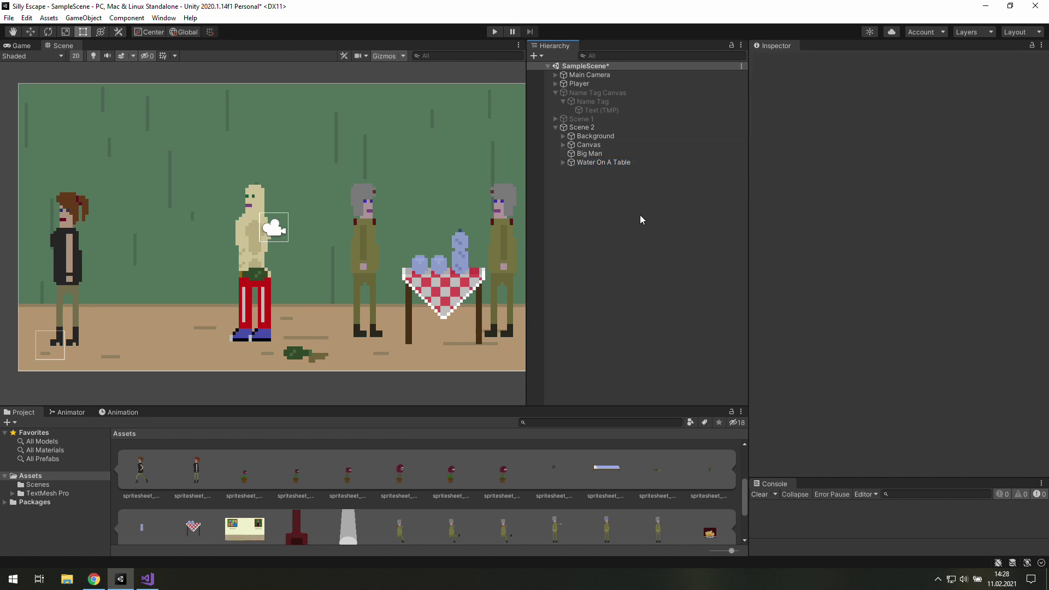
Remove the (1) suffix from the table's UI image in Scene 2's Canvas, naming it Water On A Table UI Image.
left_click(600, 162)
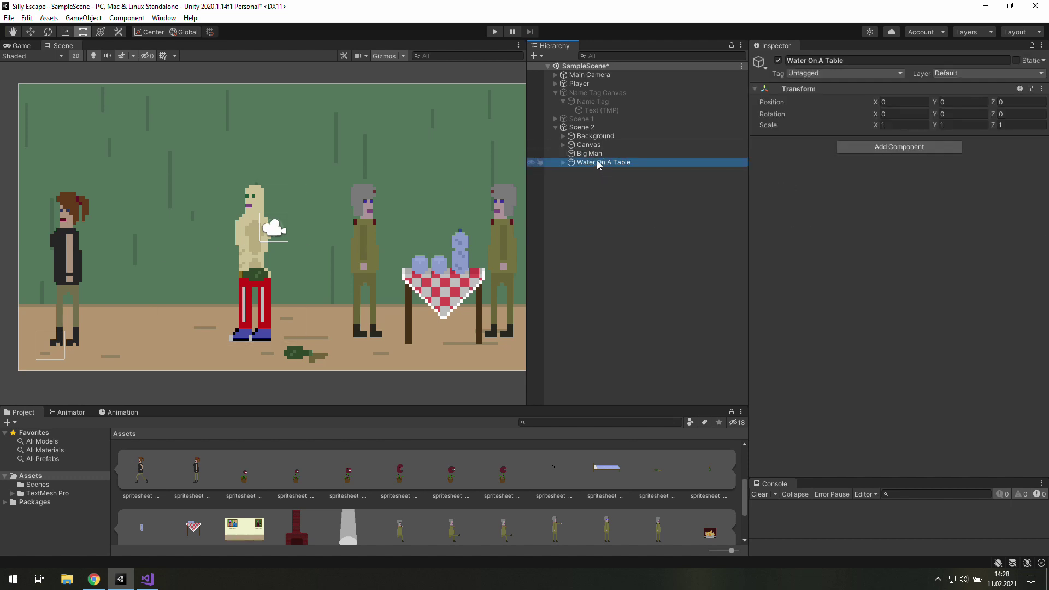
key("Up")
key("Down")
left_click(564, 144)
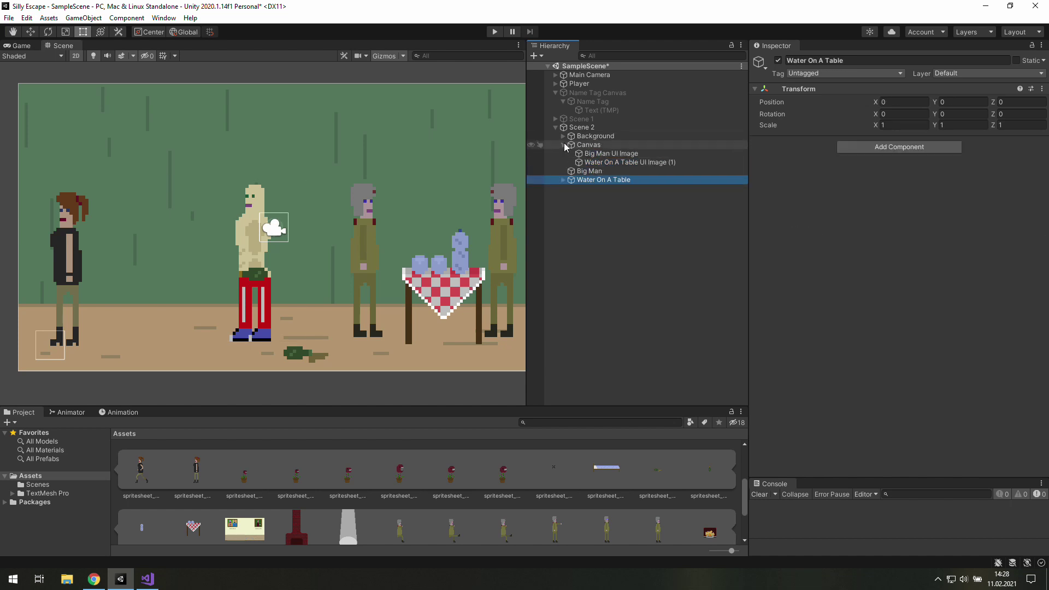
key("Up")
key("Up")
left_click(562, 144)
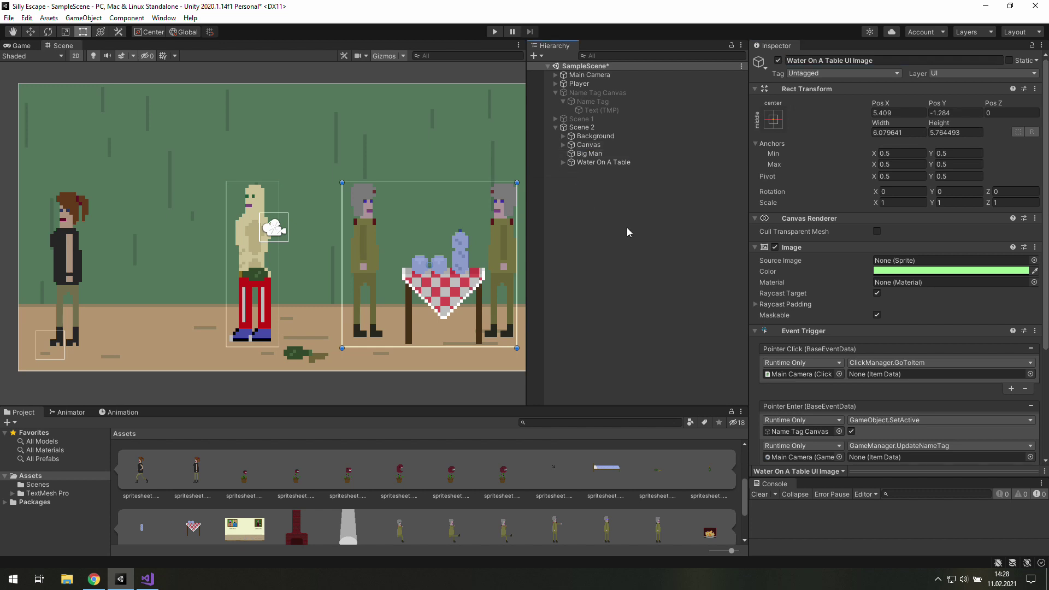
Collapse Scene 2, deactivate it and activate Scene 1 instead.
left_click(627, 227)
left_click(555, 127)
left_click(575, 127)
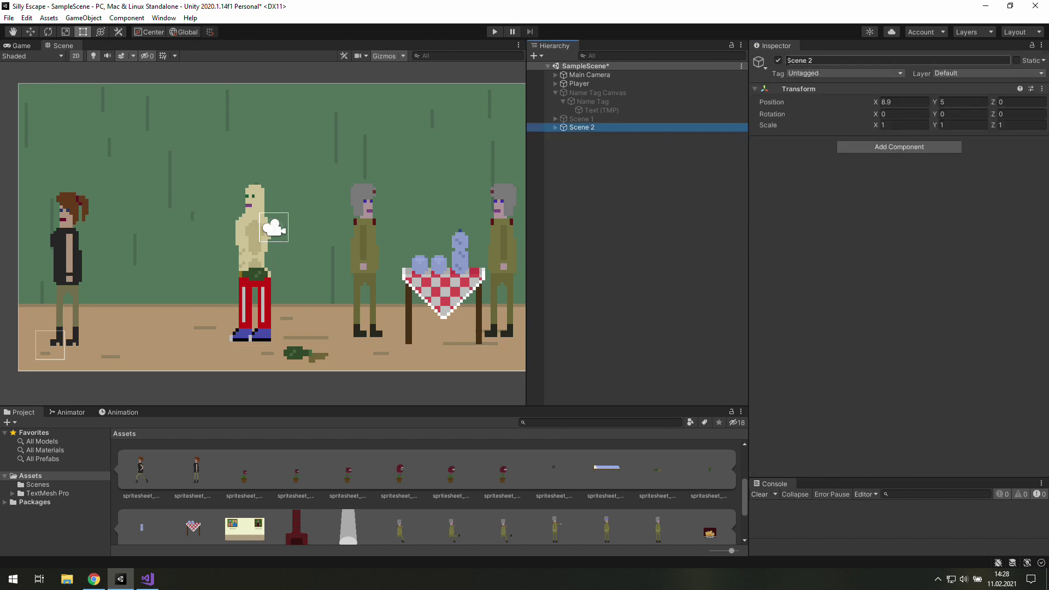
left_click(779, 60)
left_click(579, 119)
left_click(778, 60)
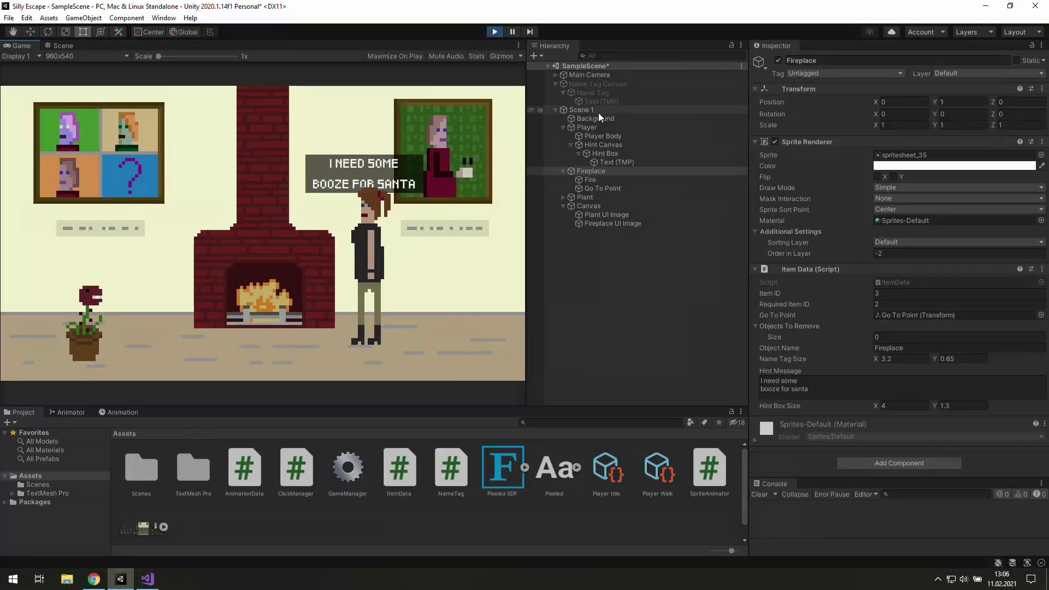
left_click(598, 145)
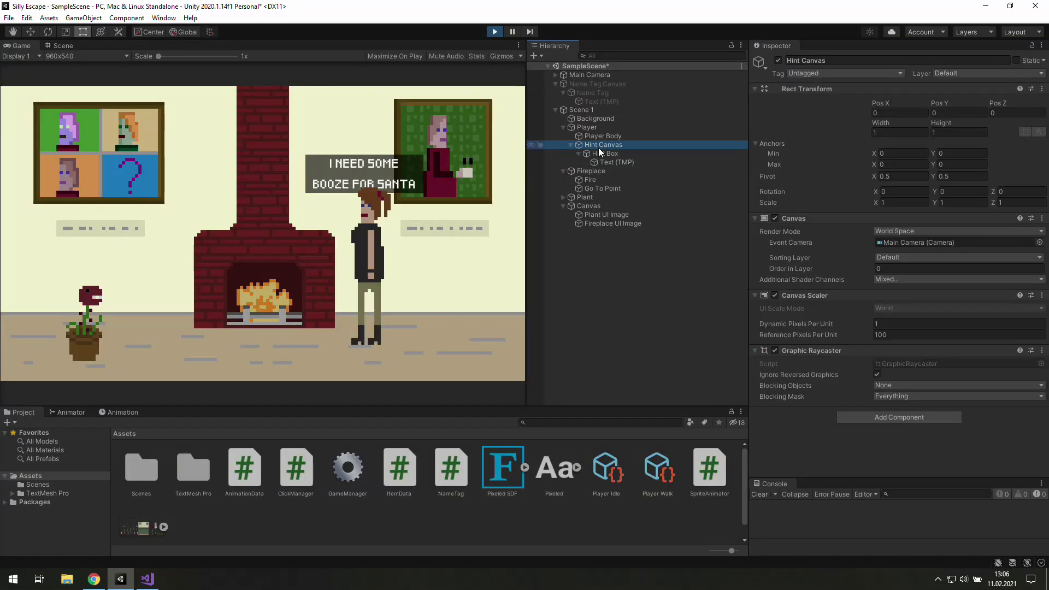
left_click(946, 113)
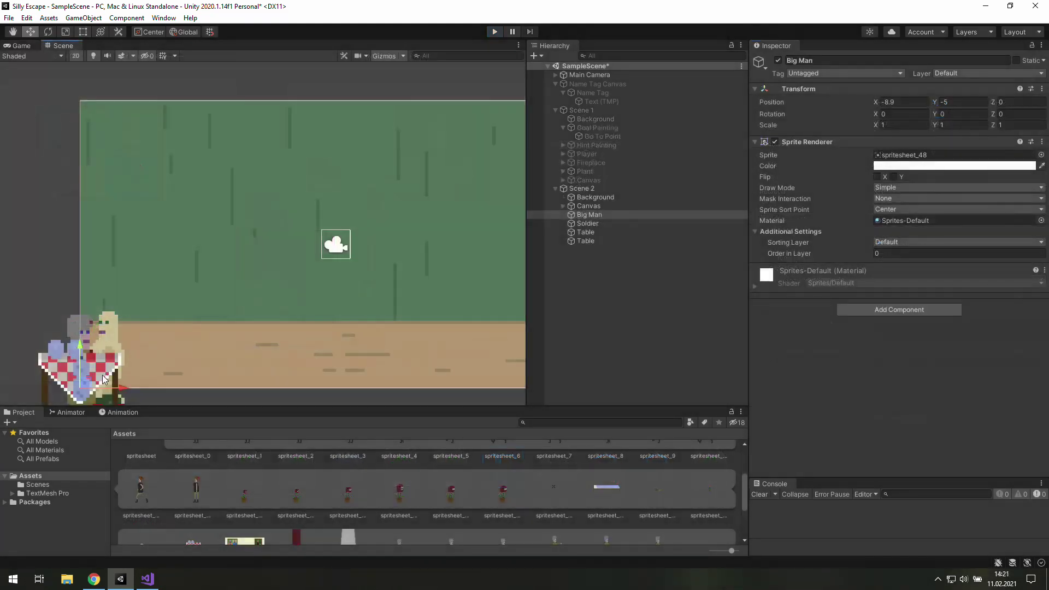
left_click_drag(82, 393, 274, 289)
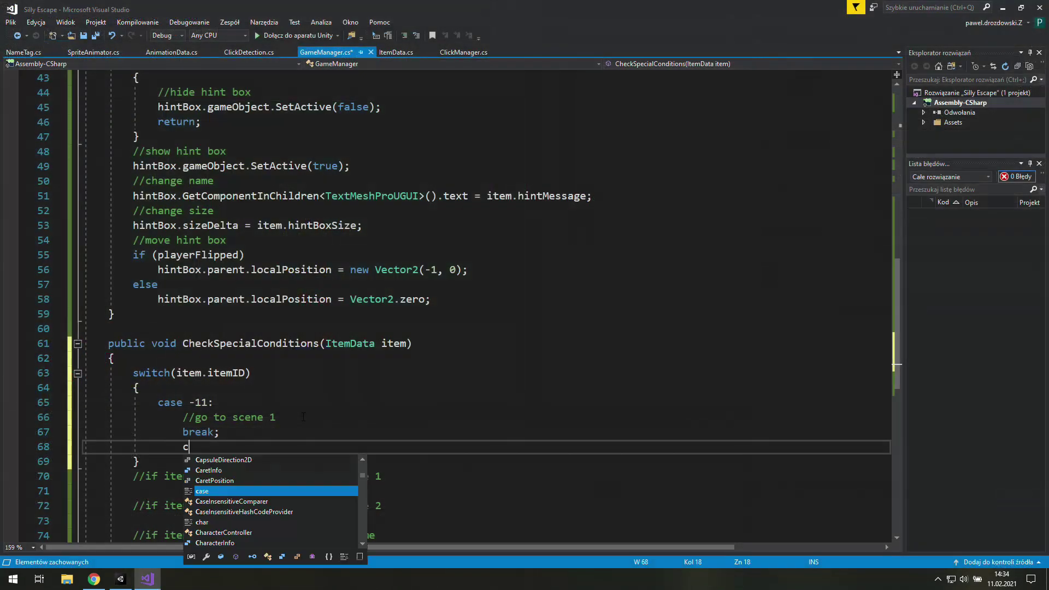
Add a case label for item ID -12 to the switch in GameManager's CheckSpecialConditions method.
type("ase -12")
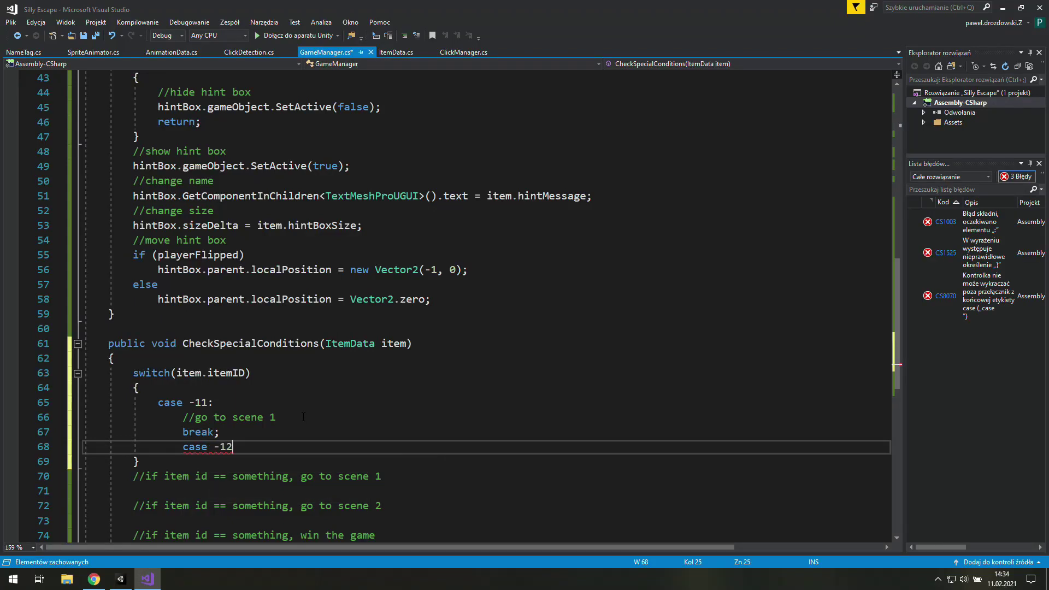
type(":")
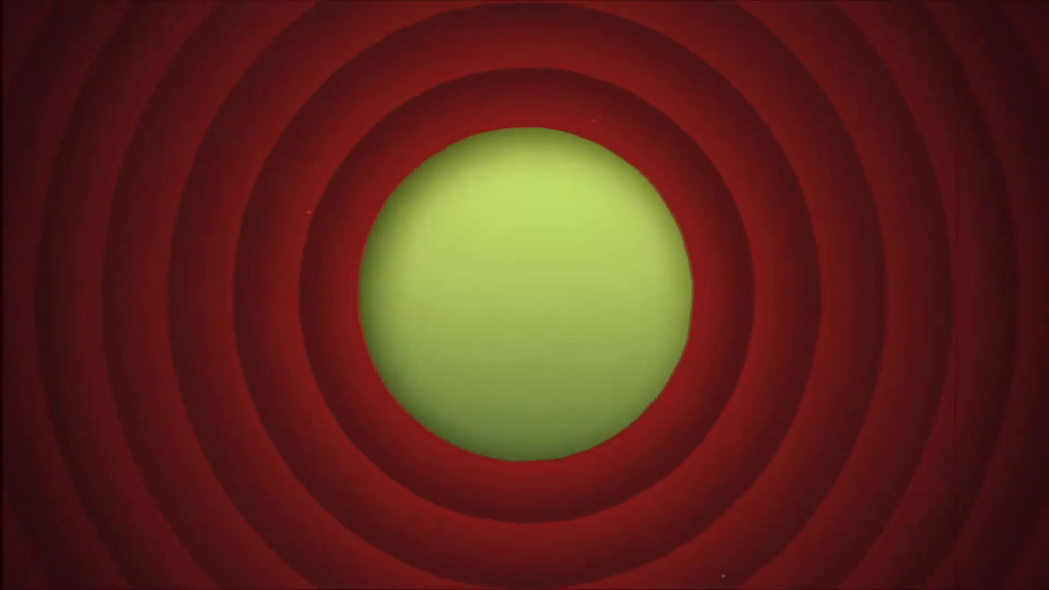